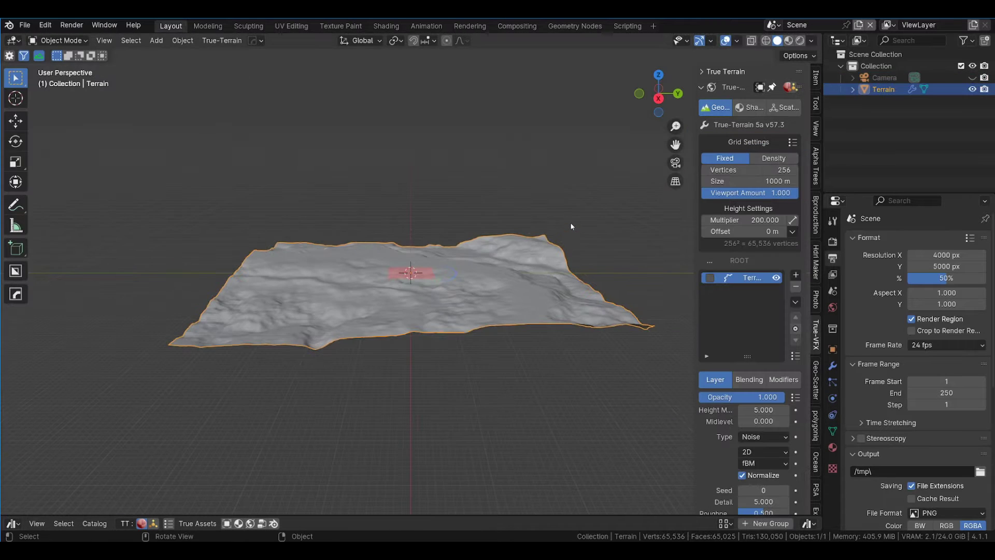
Step: Set the terrain layer's height multiplier to -22.2 and the height offset alignment to Lowest
middle_drag(593, 259, 571, 290)
drag(757, 410, 647, 419)
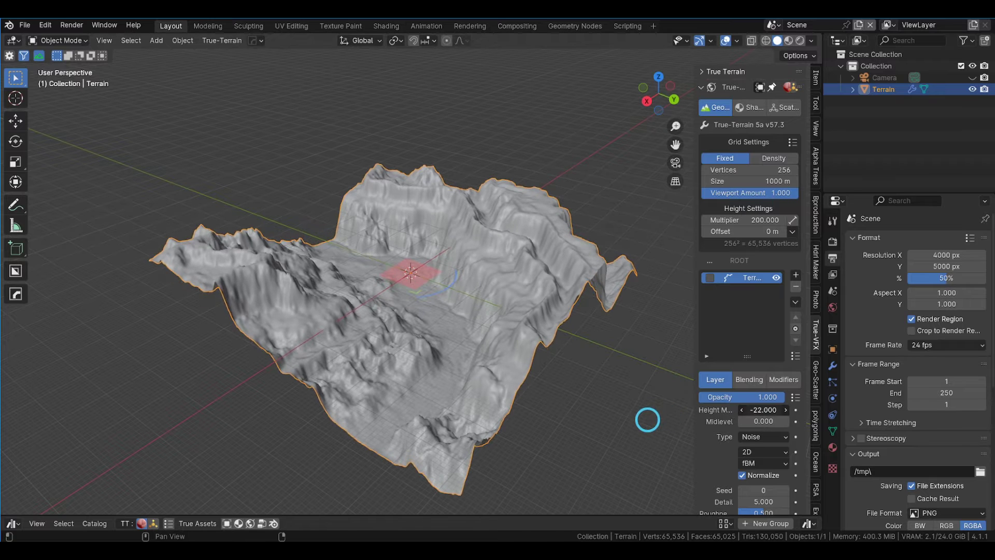
click(793, 231)
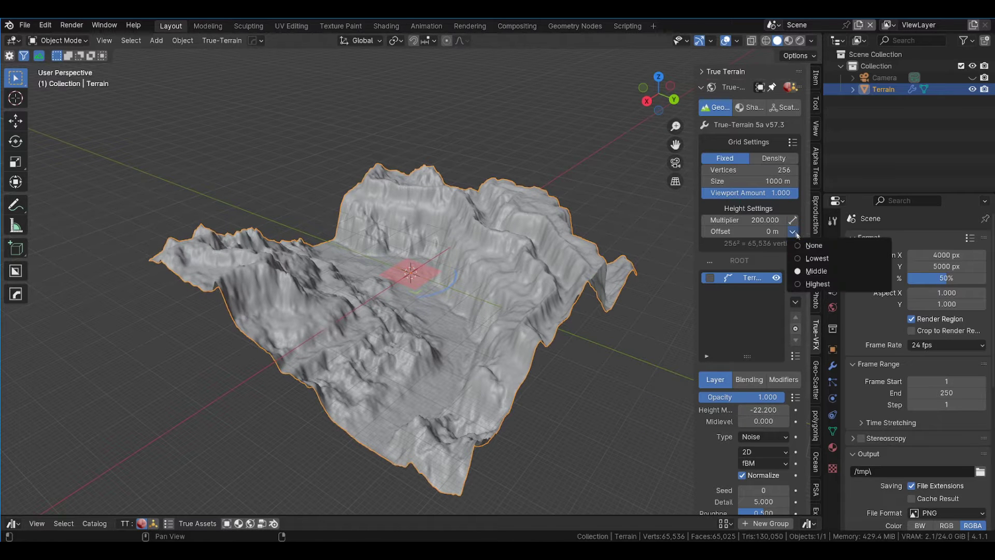
click(809, 259)
middle_drag(537, 299, 528, 293)
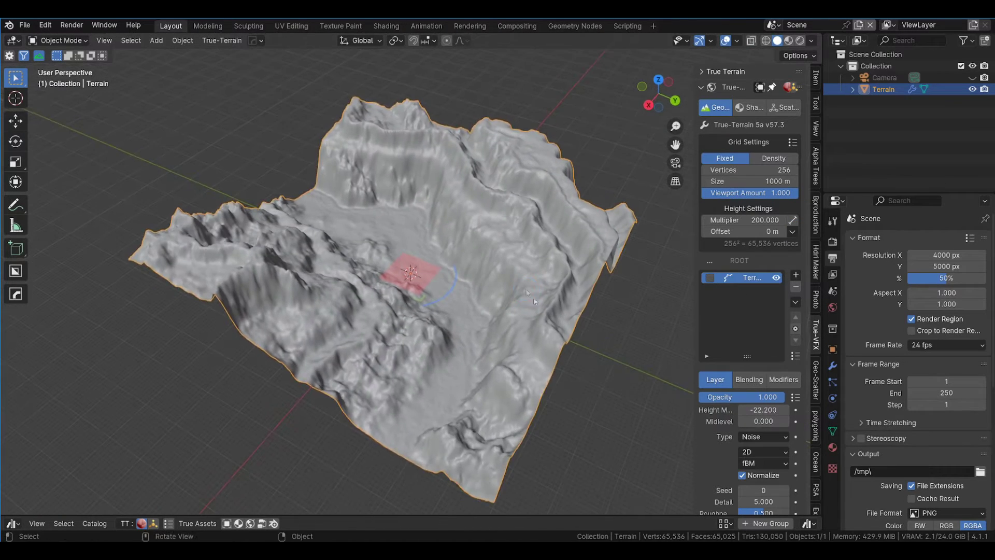
Step: Set the terrain layer's noise dimensions to 3D
click(756, 452)
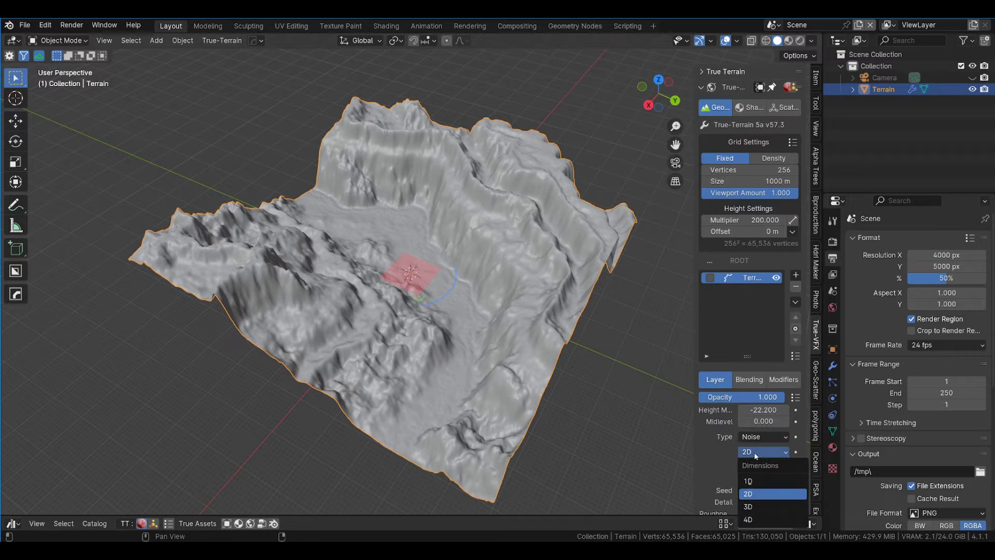
click(758, 505)
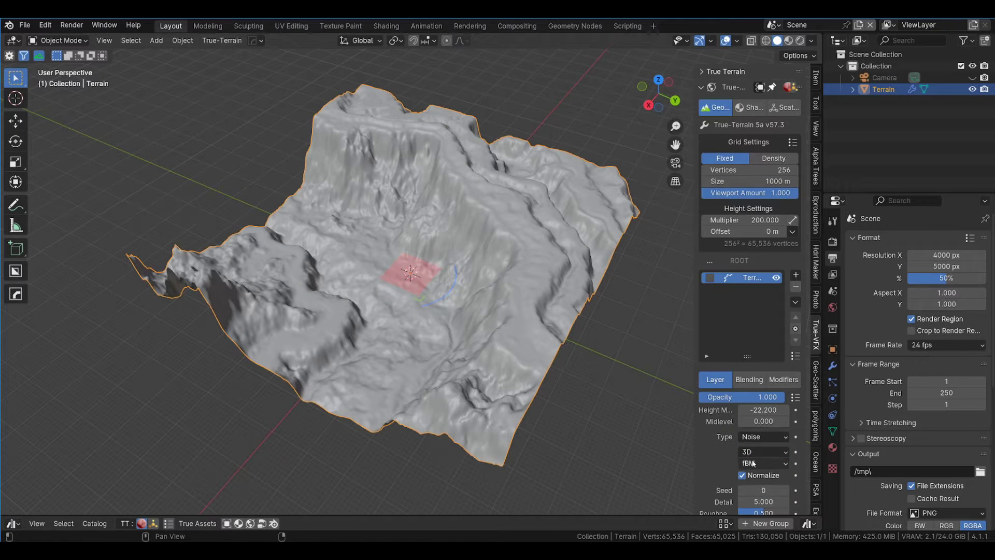
scroll(759, 458, down, 3)
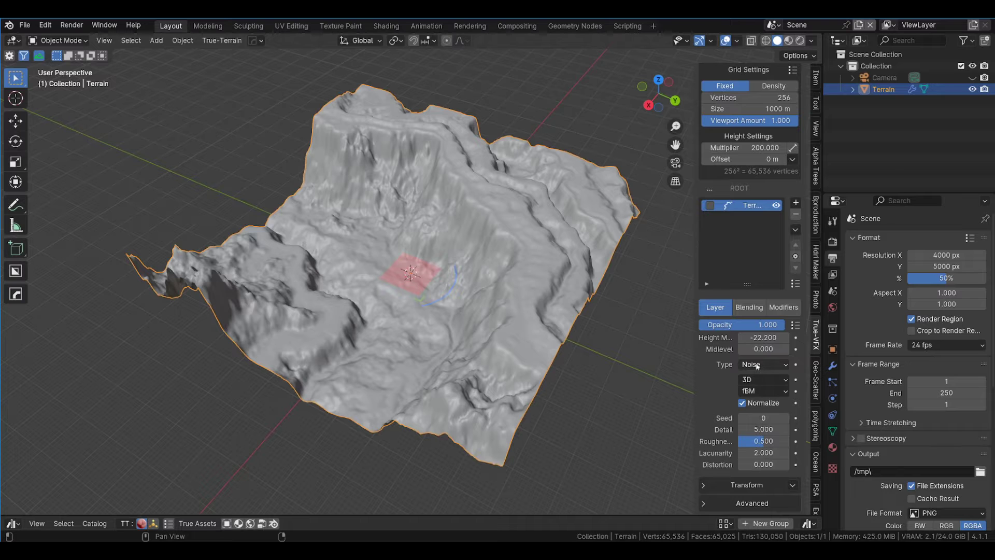
Step: Try the Hetero Terrain noise type on the terrain layer and inspect its shape
click(758, 392)
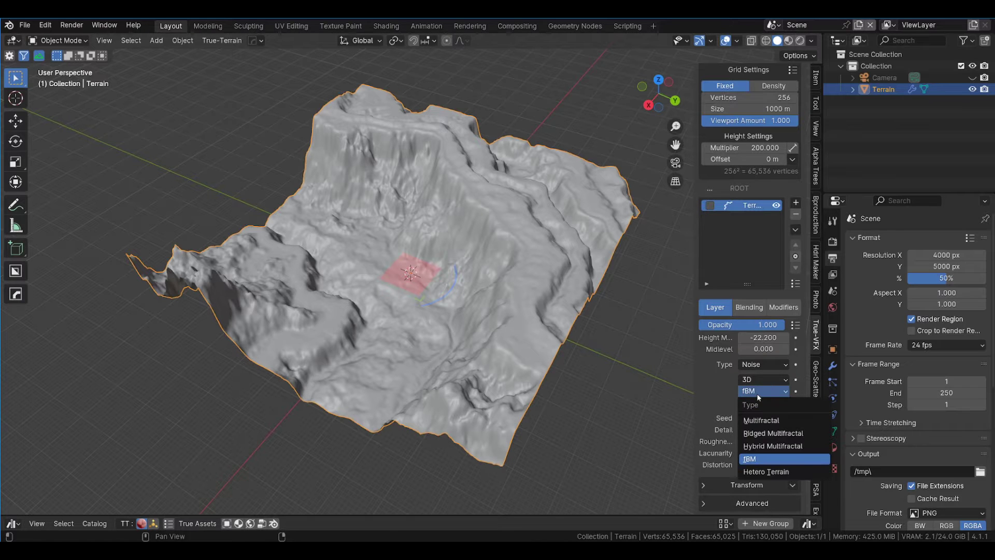
click(767, 472)
middle_drag(664, 358, 419, 245)
scroll(471, 291, down, 5)
scroll(419, 245, up, 2)
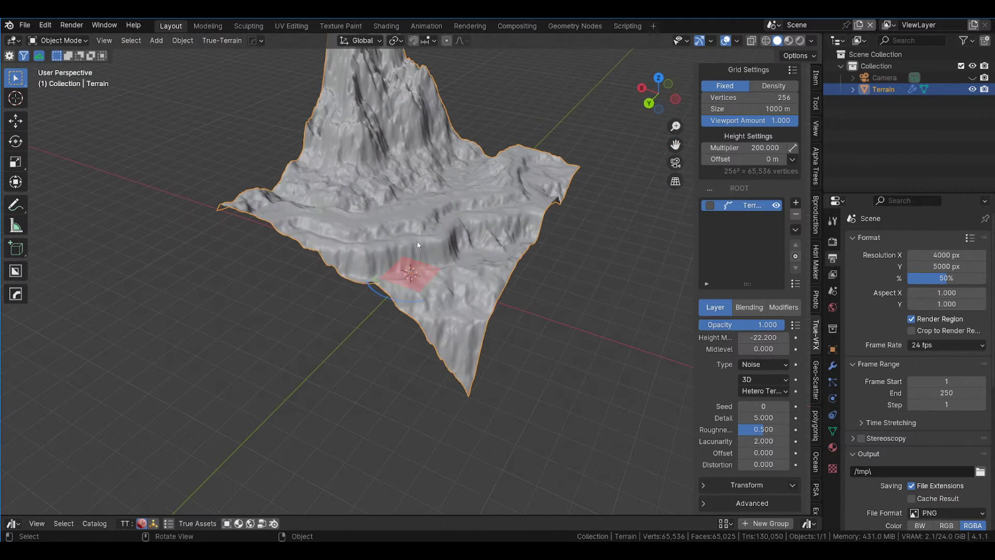
drag(415, 272, 647, 415)
middle_drag(358, 207, 496, 178)
Step: Return the terrain layer's noise type to fBM and inspect the terrain from several angles
click(761, 392)
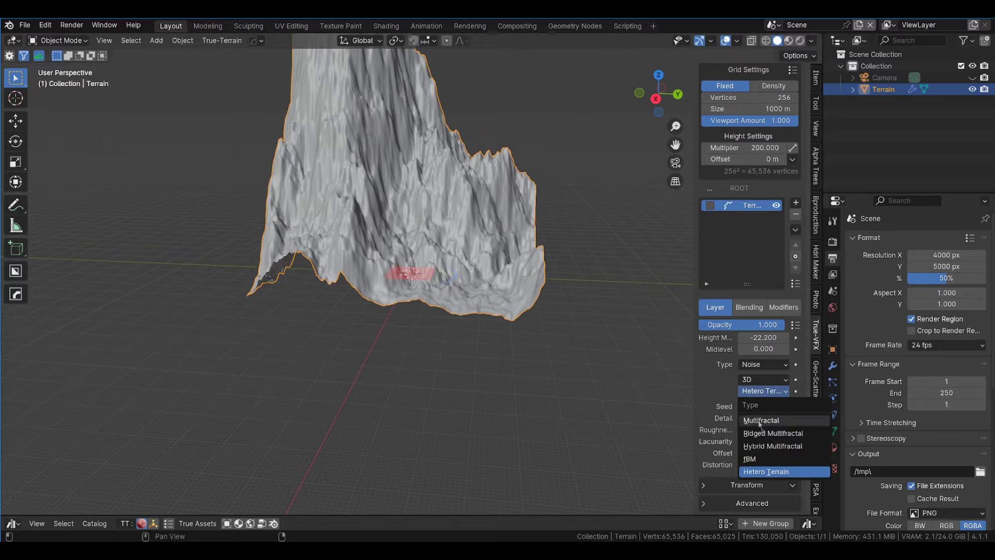
click(765, 459)
middle_drag(527, 254, 467, 291)
drag(378, 272, 399, 146)
middle_drag(399, 146, 512, 208)
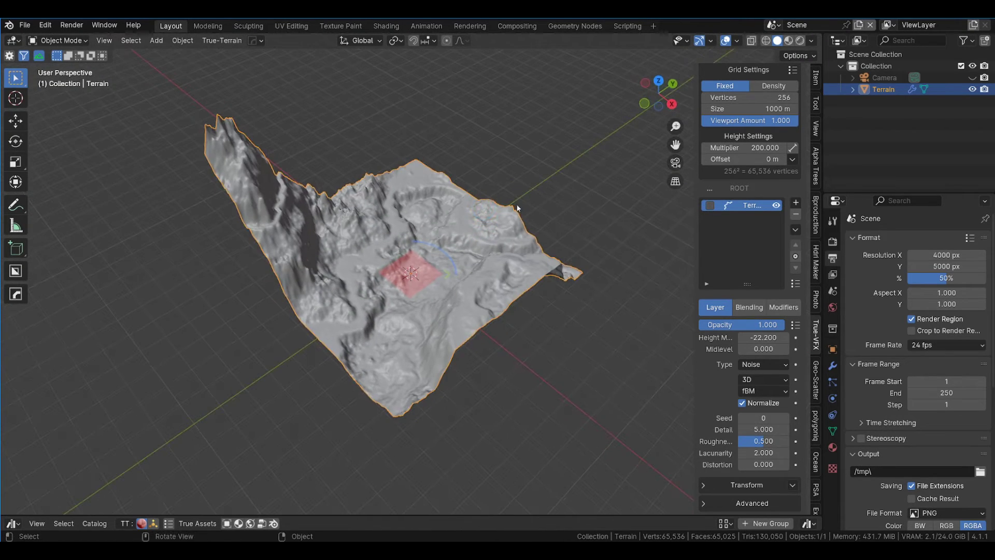
Step: Reposition the camera to frame the tall peak above the valley, and set the terrain grid to 1000 vertices
key(KP_0)
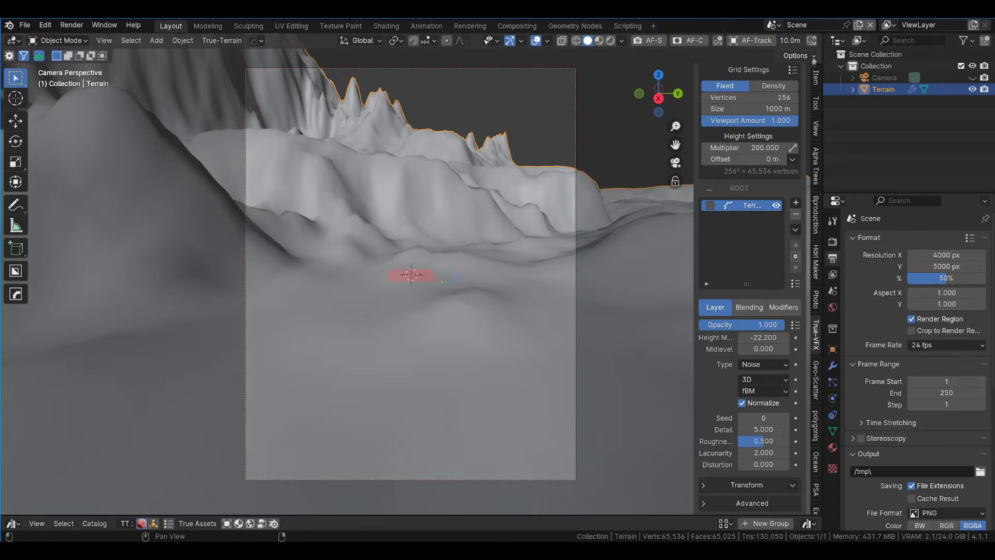
middle_drag(552, 232, 579, 267)
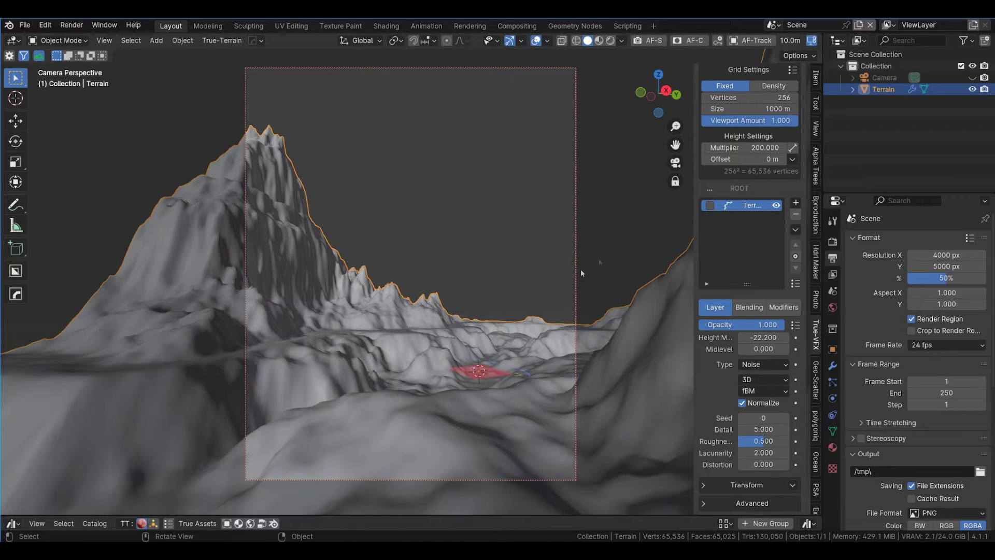
click(773, 97)
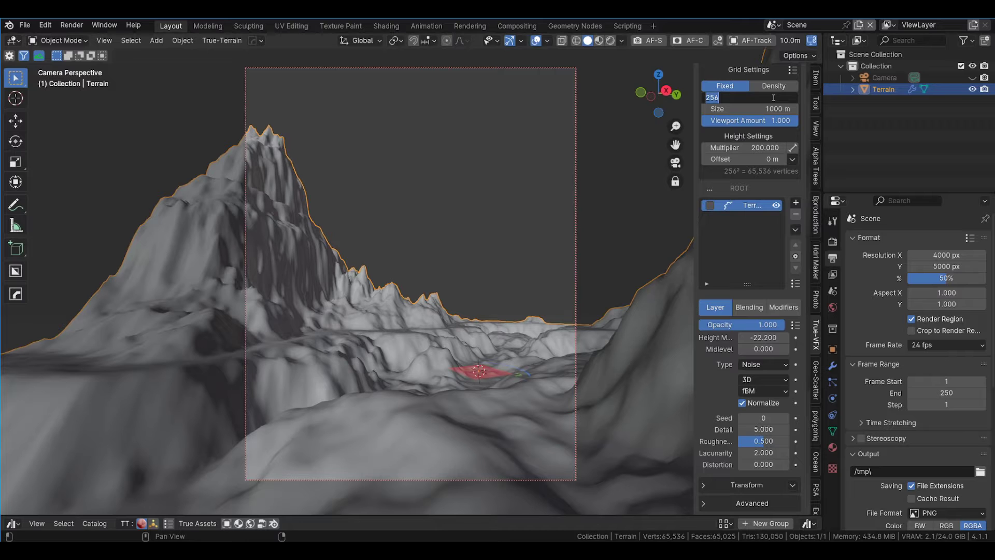
key(Return)
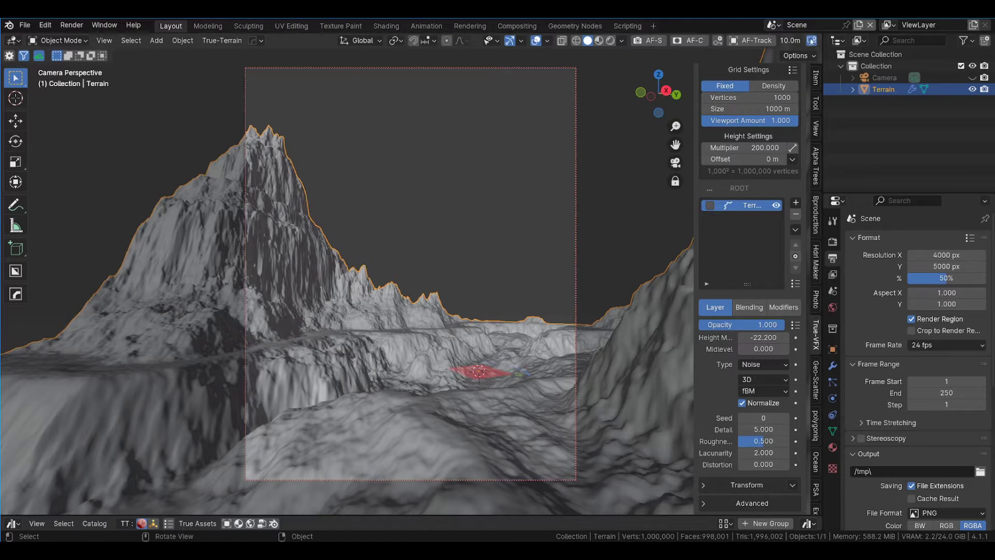
Step: Show the scene with rendered shading and set the sky texture's sun rotation to -35.7°
click(612, 41)
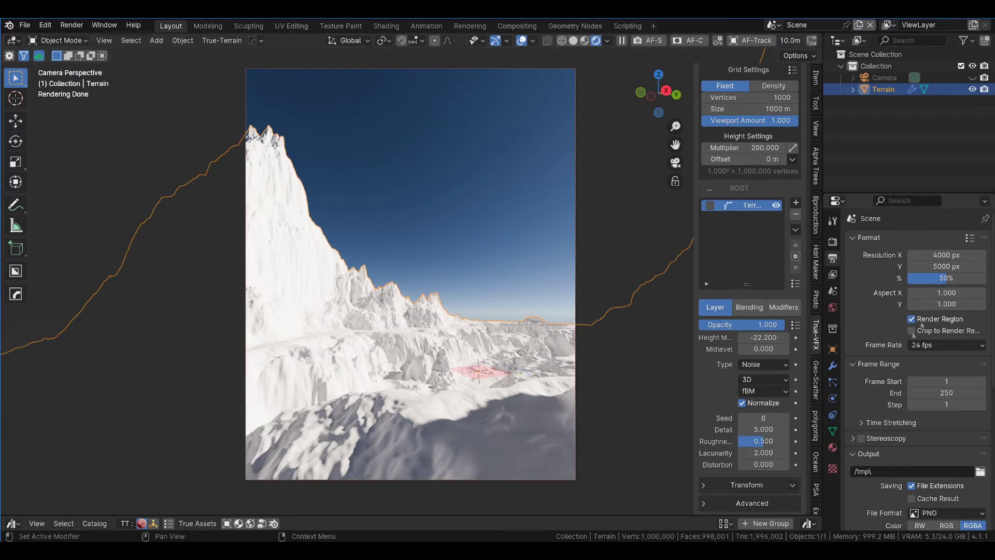
click(834, 307)
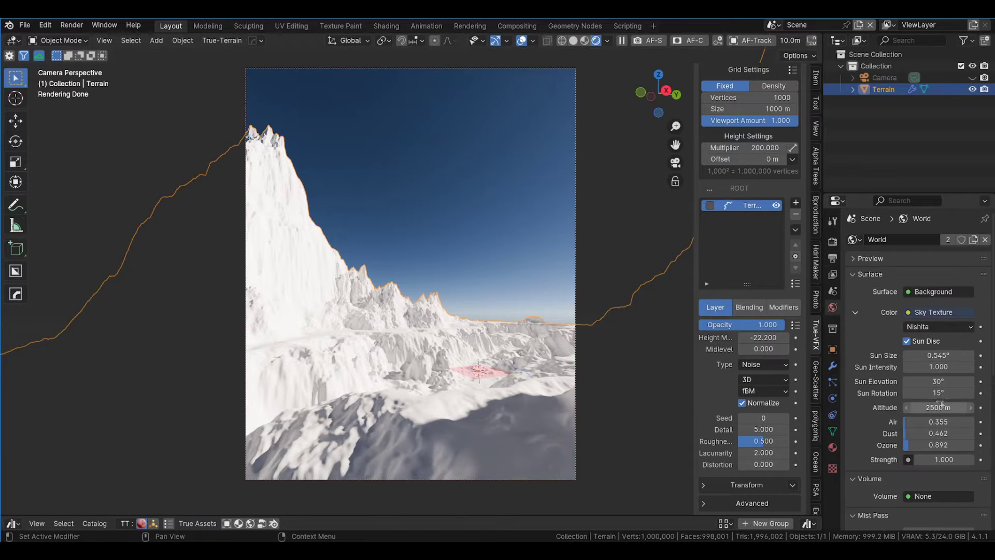
mouse_move(932, 394)
mouse_down()
mouse_move(222, 400)
mouse_move(477, 440)
mouse_move(644, 151)
mouse_move(424, 138)
mouse_move(202, 441)
mouse_move(886, 434)
mouse_move(759, 442)
mouse_move(748, 118)
mouse_move(737, 120)
mouse_up()
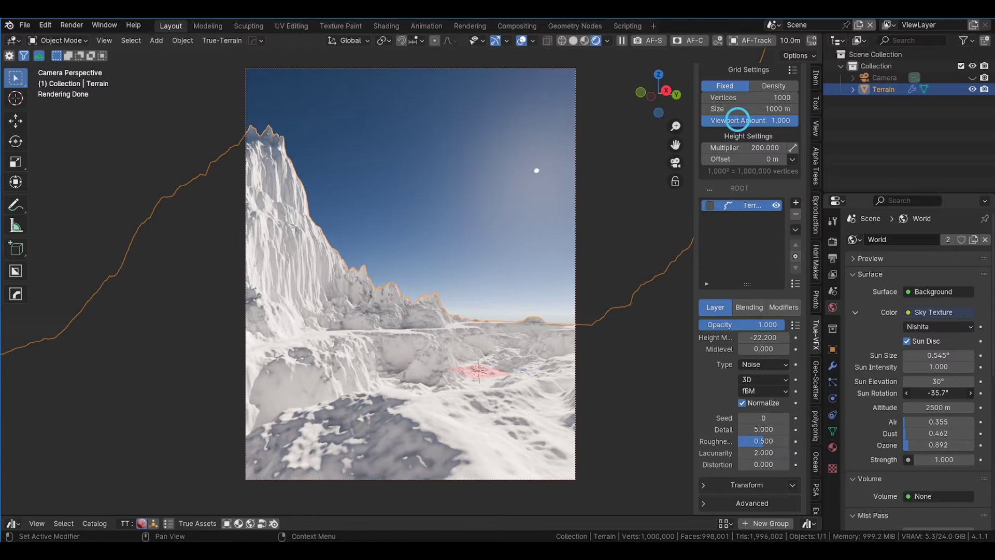
click(633, 222)
click(546, 415)
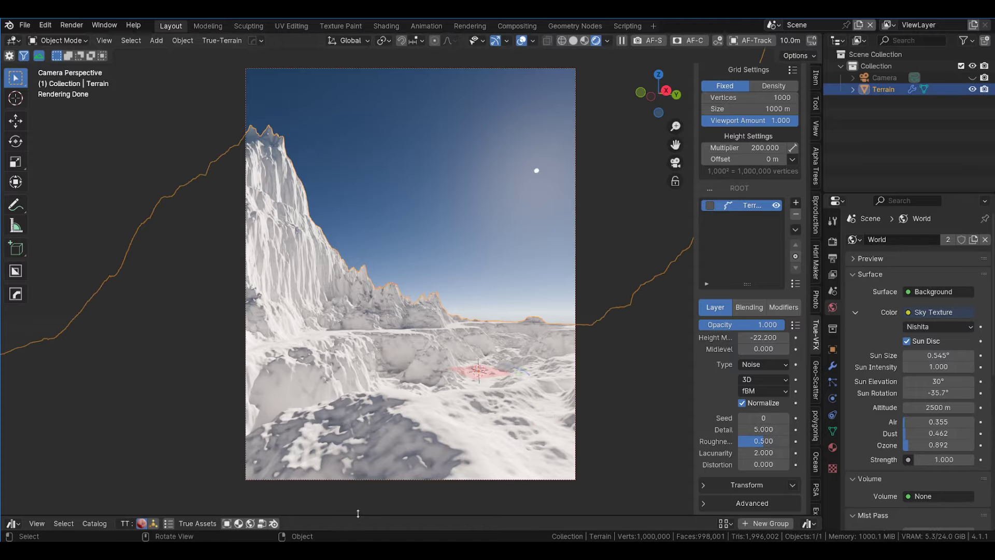
Step: Enlarge the asset browser and look through the unassigned assets of the TT Library Objects library
drag(356, 514, 366, 325)
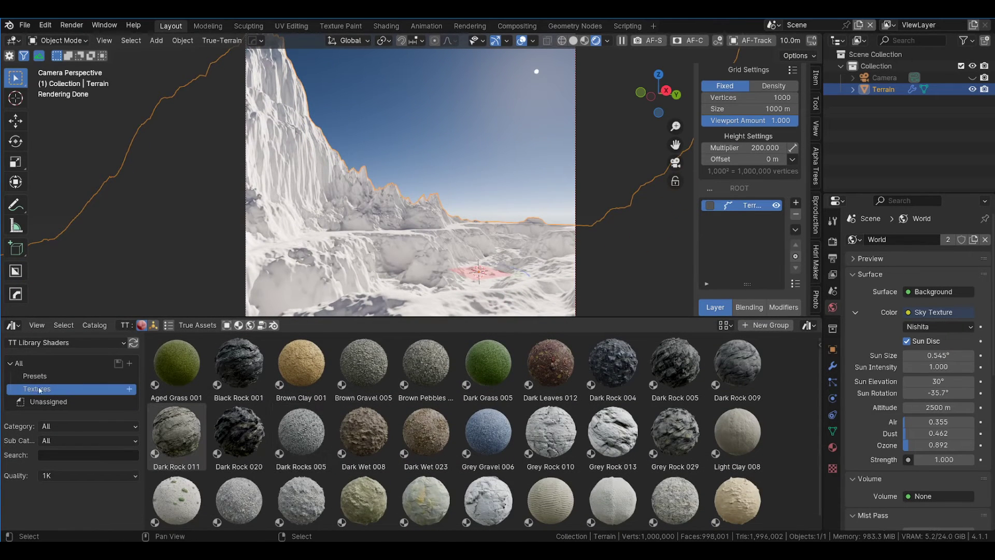
click(54, 345)
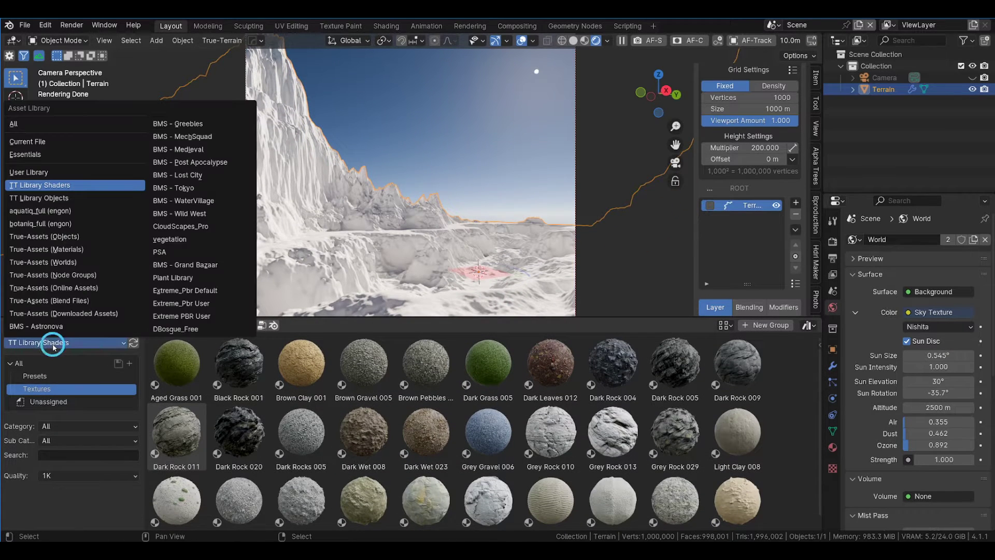
click(73, 198)
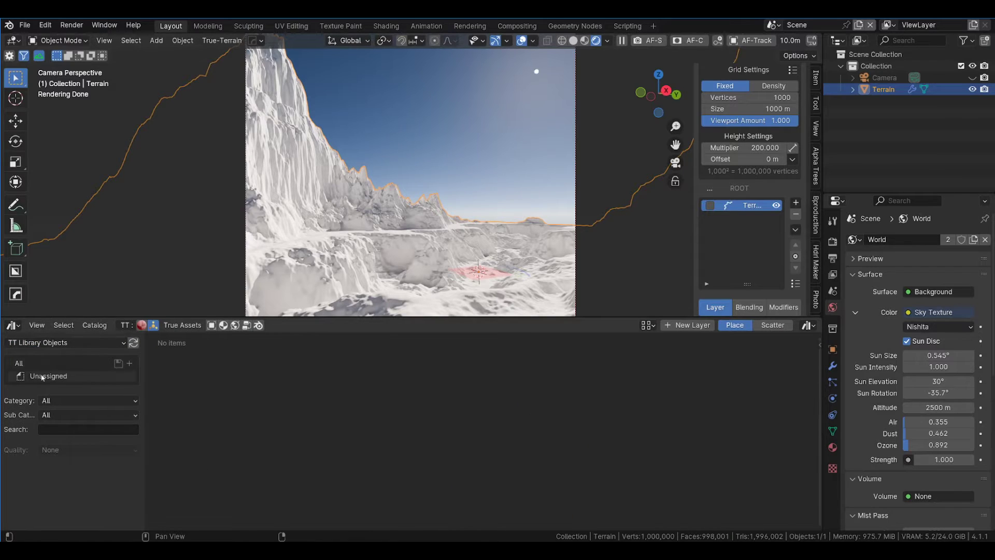
click(42, 377)
scroll(490, 484, down, 5)
scroll(490, 484, up, 10)
click(30, 342)
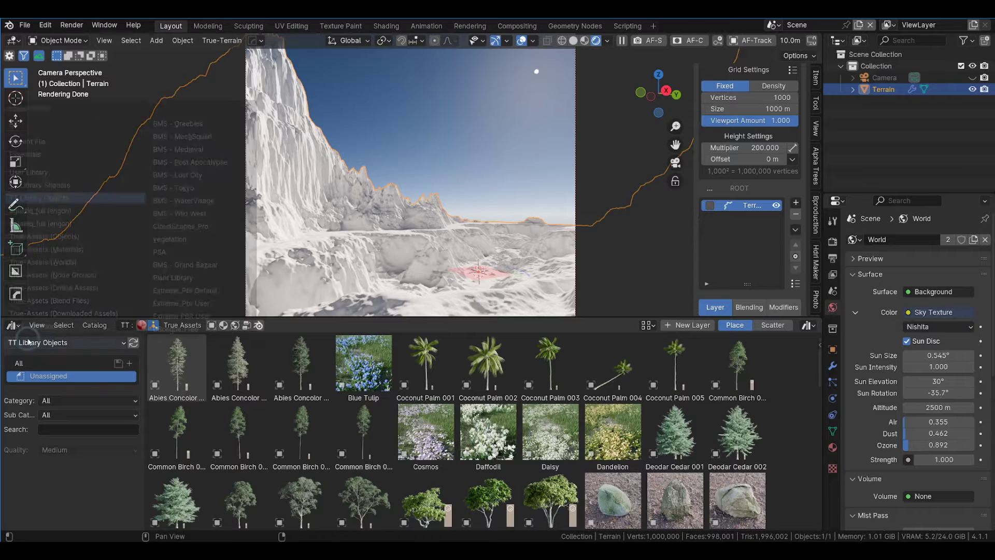
Step: Apply the Dark Wet 008 texture from TT Library Shaders to the terrain, and shrink the asset browser again
click(52, 186)
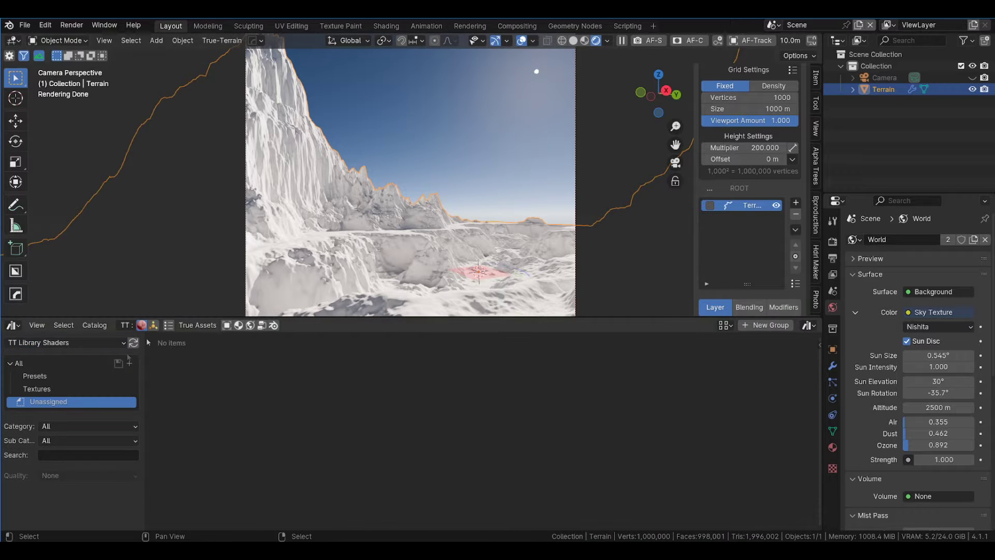
click(45, 388)
scroll(550, 446, down, 1)
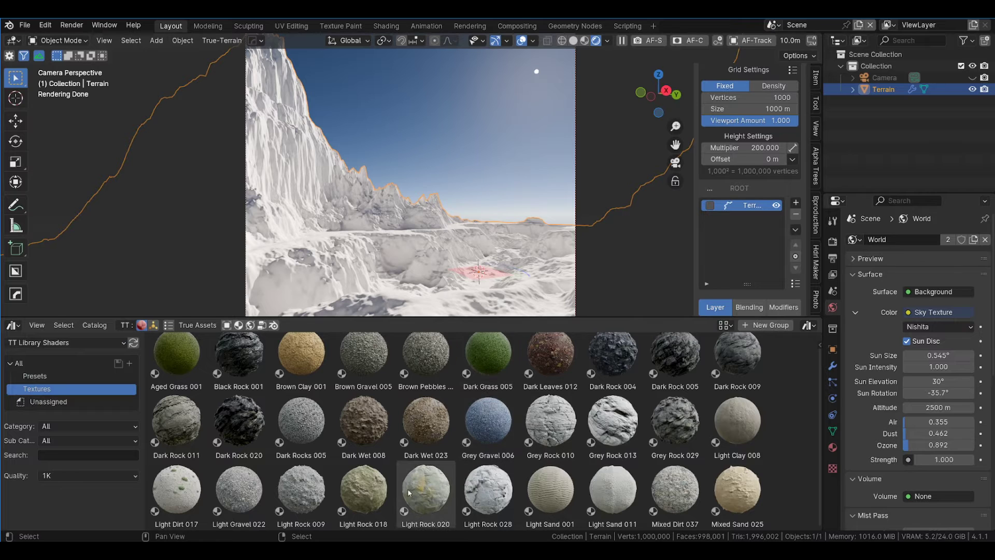
scroll(437, 467, up, 1)
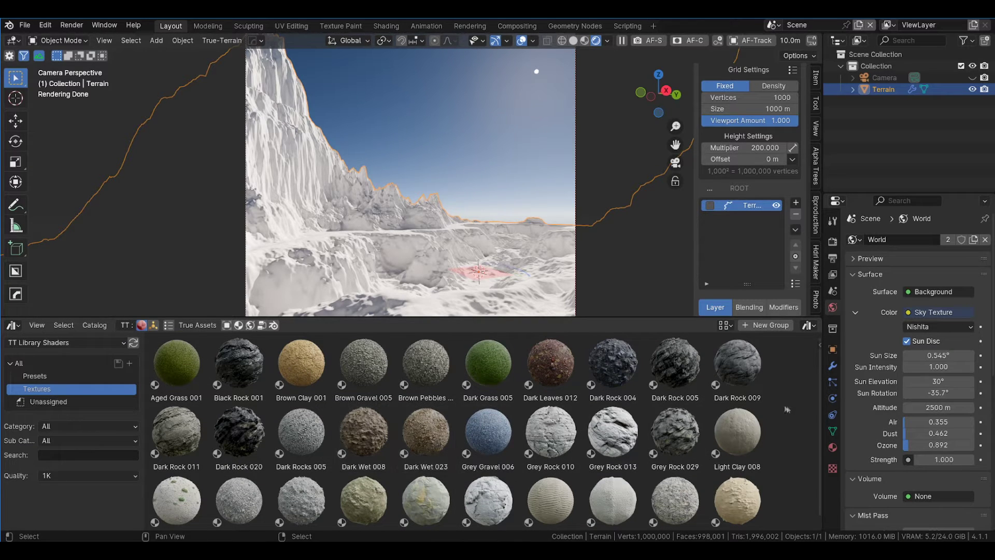
drag(358, 441, 412, 233)
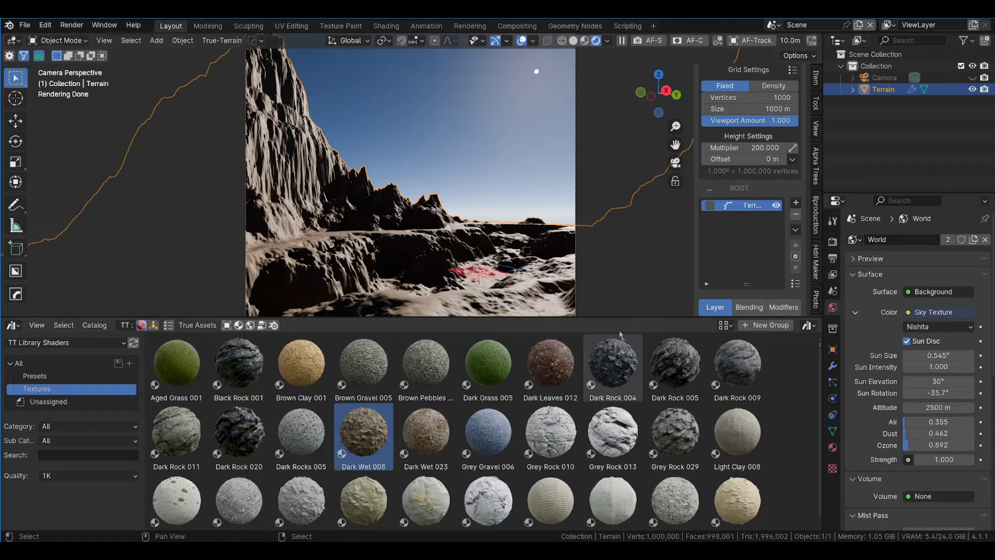
drag(625, 316, 640, 510)
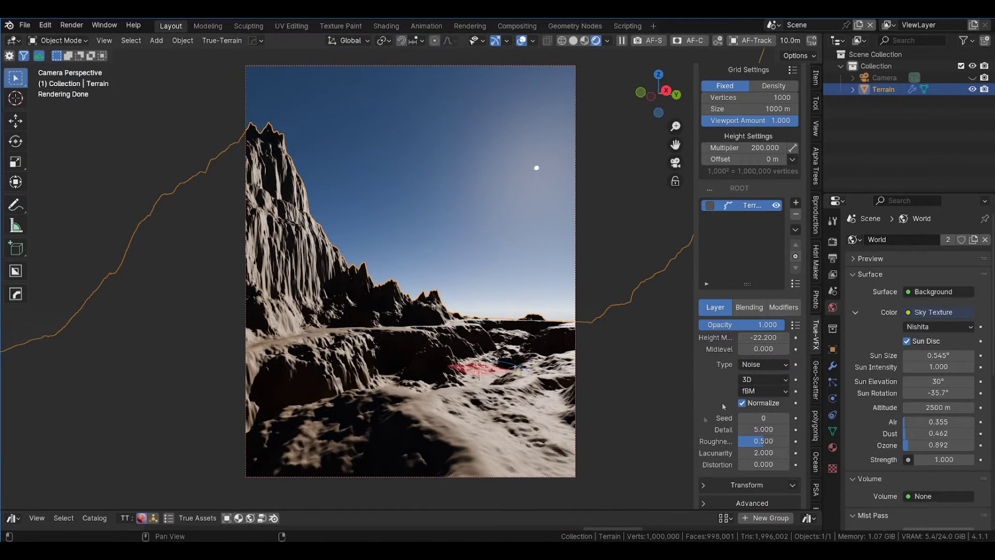
Step: Set the Dark Wet shader layer's scale to 9 and displacement to 1.2, and examine the ground detail
scroll(752, 179, up, 3)
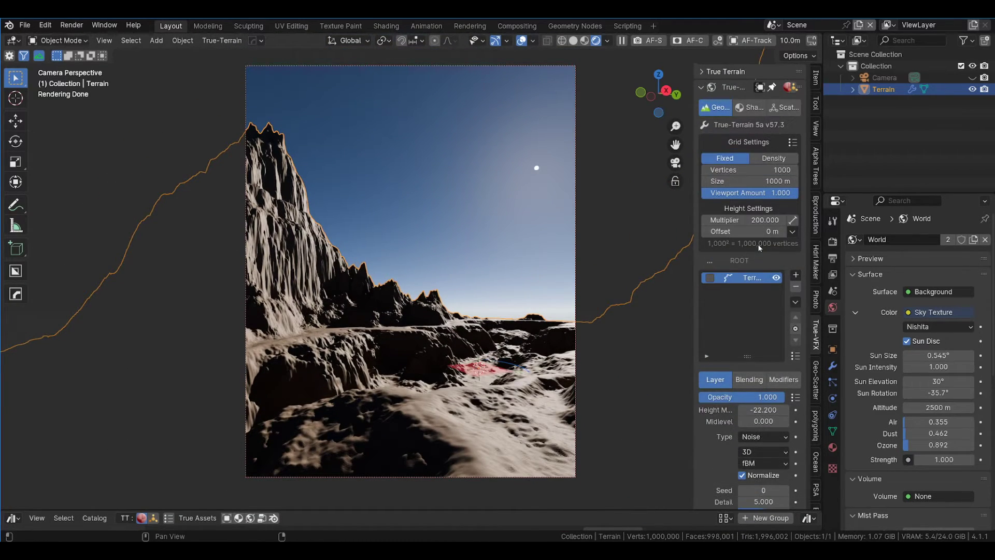
click(752, 106)
scroll(745, 453, down, 6)
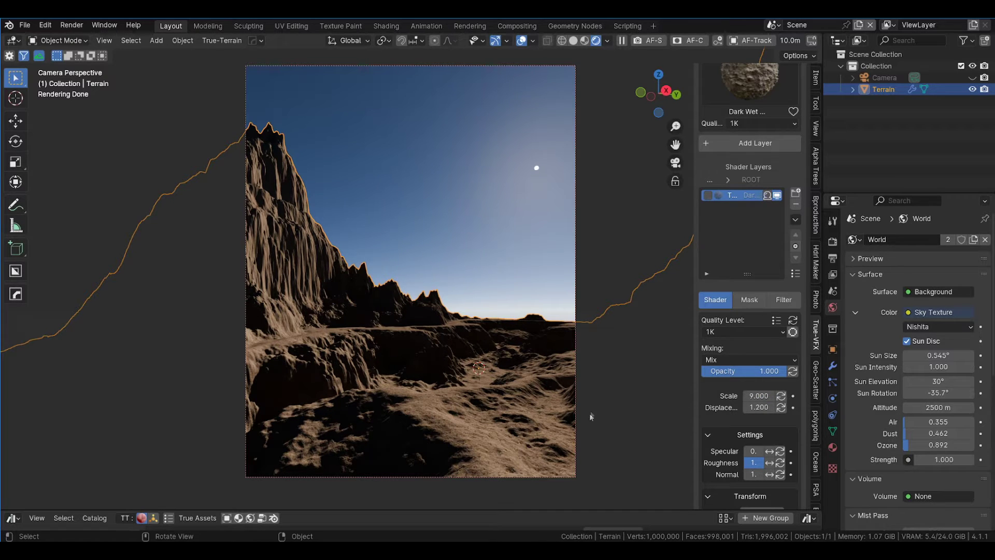
scroll(527, 419, up, 3)
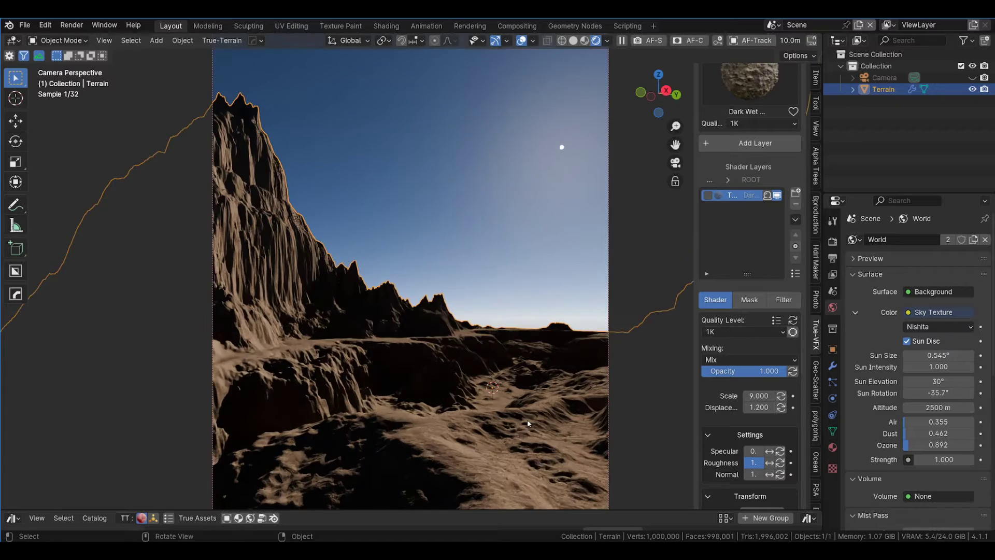
scroll(500, 394, up, 2)
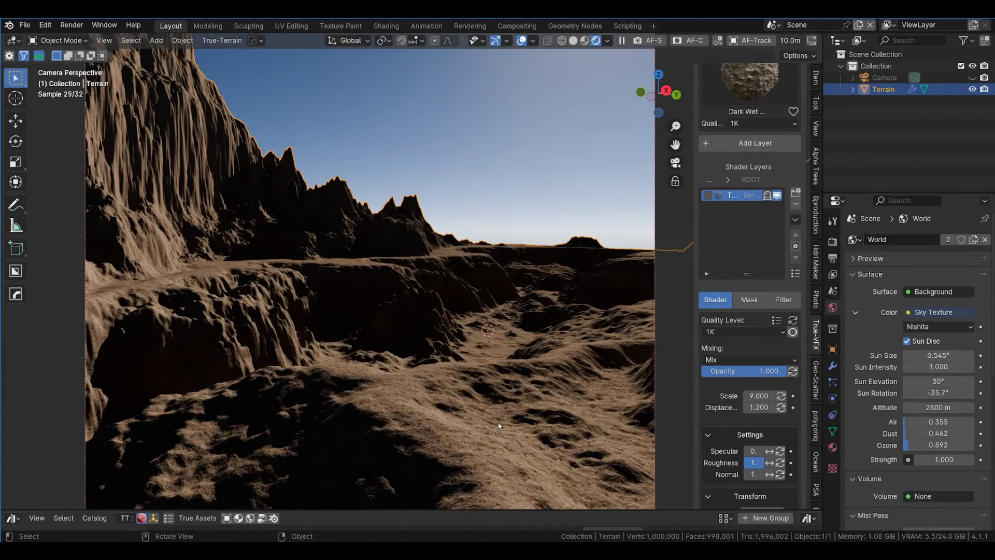
scroll(498, 422, down, 3)
shift+middle_drag(493, 340, 501, 389)
Step: Append the mech drone's objects from the Object data of Drone_vid.blend into the scene
click(26, 25)
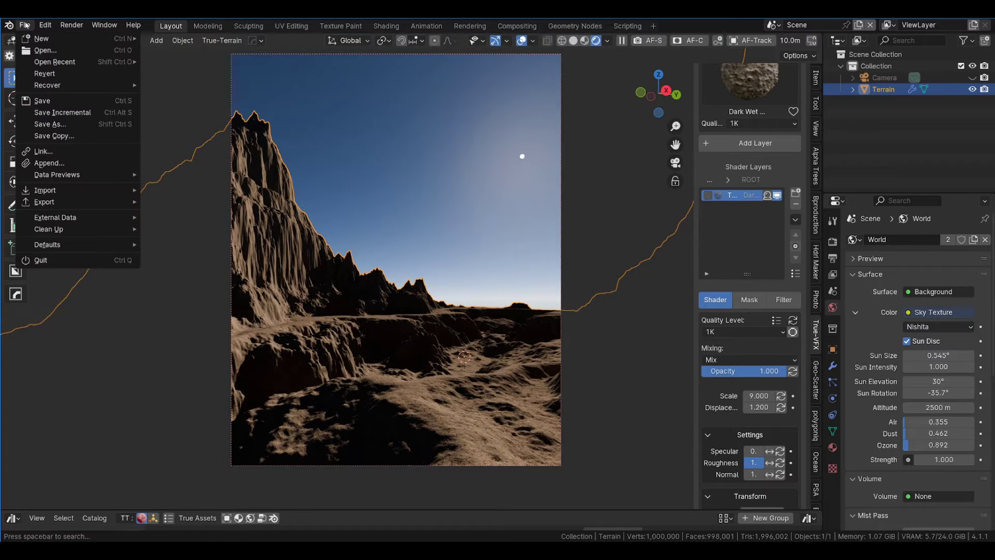
click(47, 164)
double_click(352, 258)
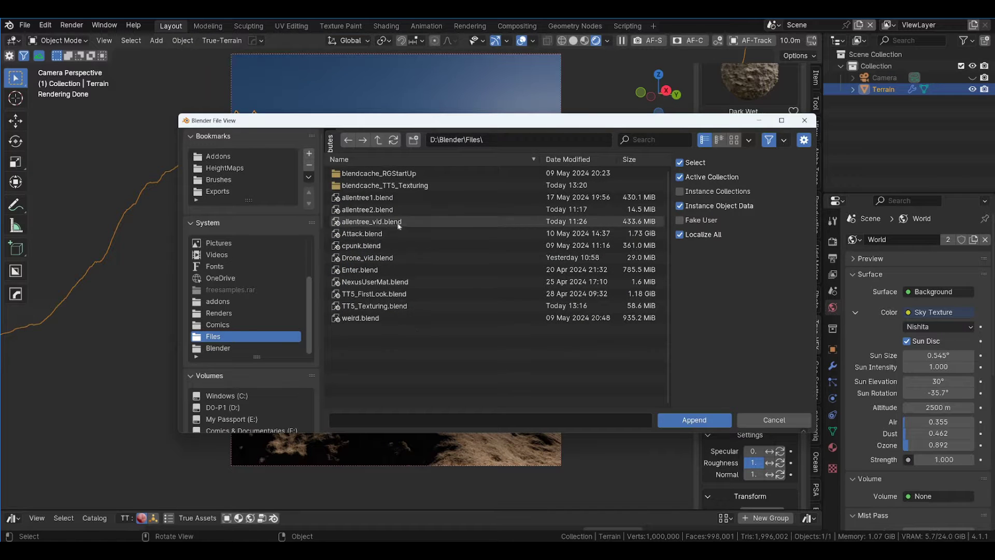
double_click(365, 258)
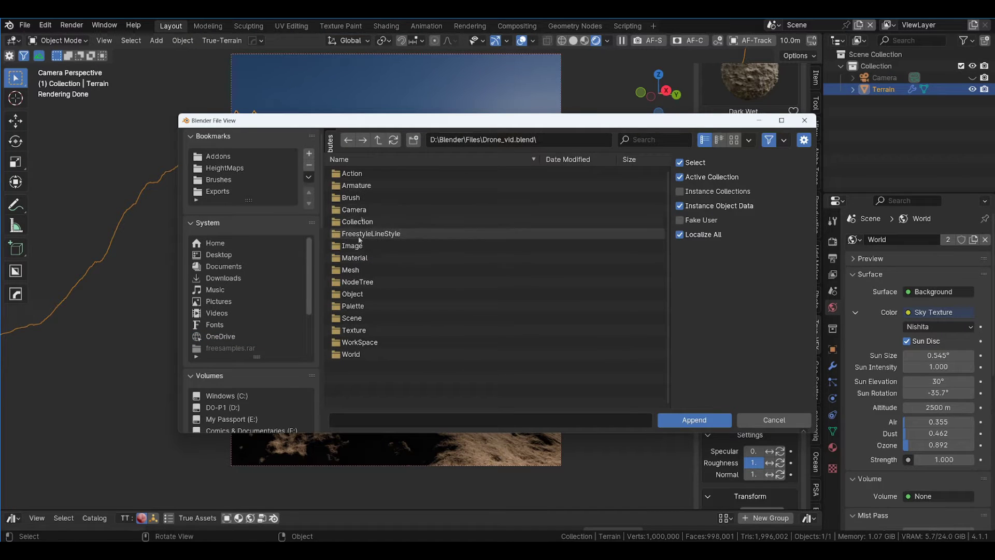
double_click(351, 295)
key(a)
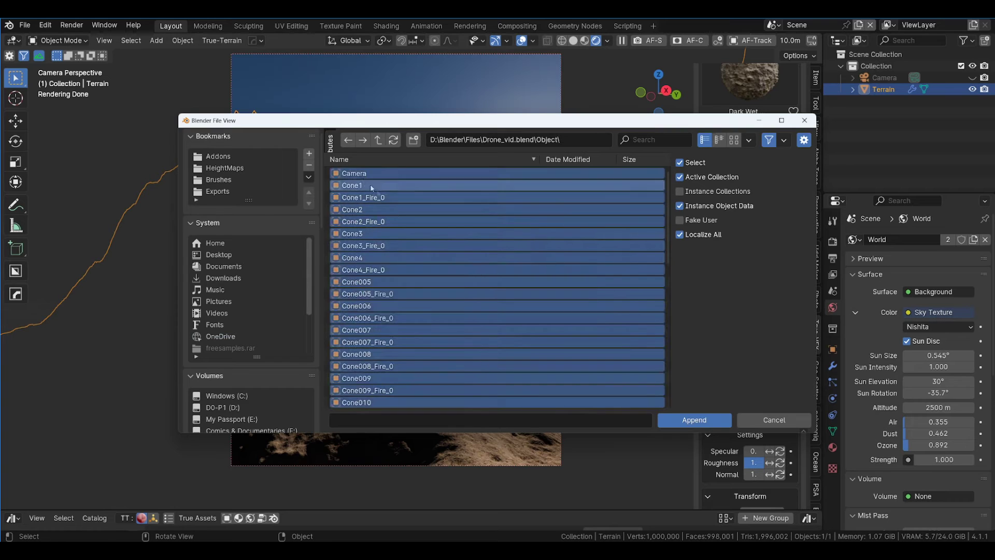
scroll(503, 297, down, 10)
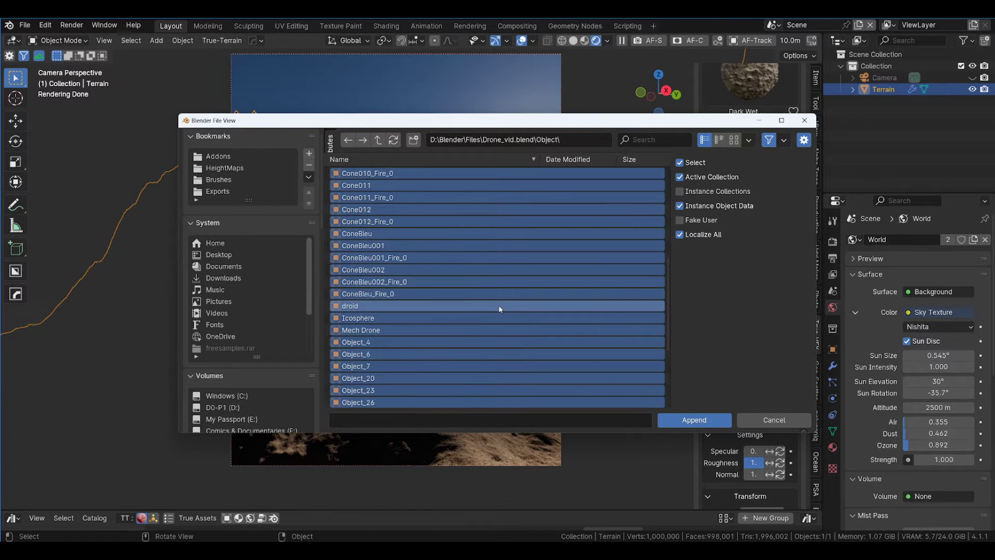
scroll(498, 307, up, 5)
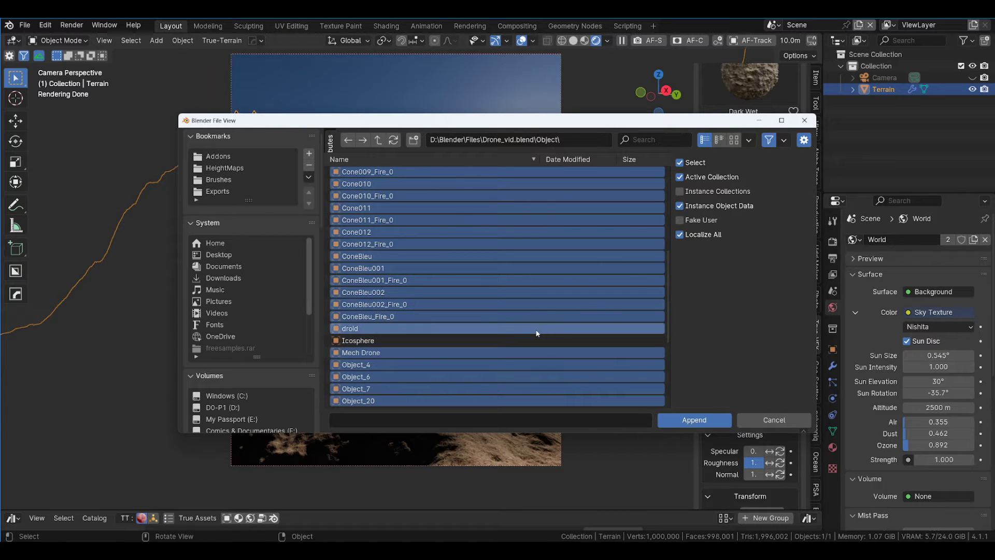
scroll(536, 332, up, 6)
click(694, 420)
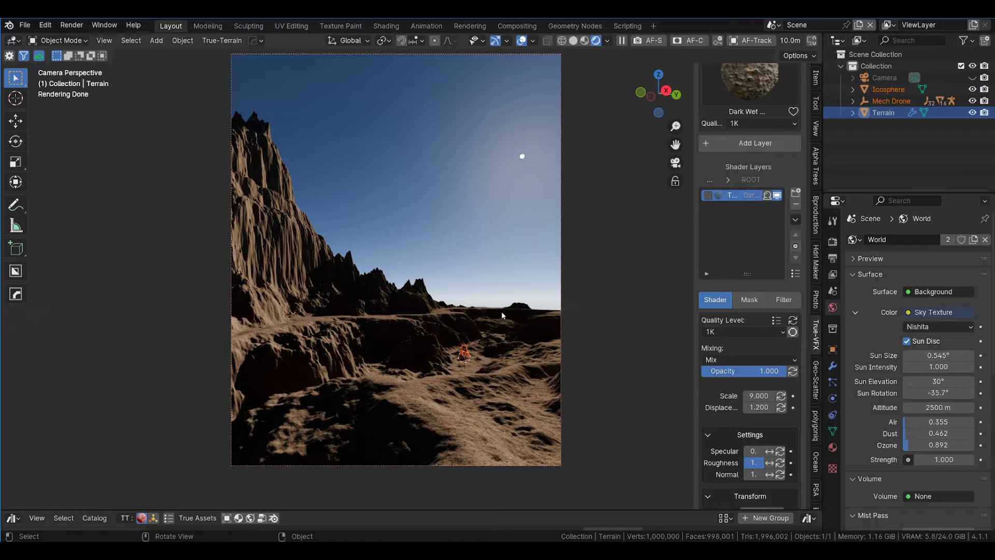
Step: Scale up the appended drone and shift it along the Y axis toward the cliff on the near side
key(s)
click(593, 322)
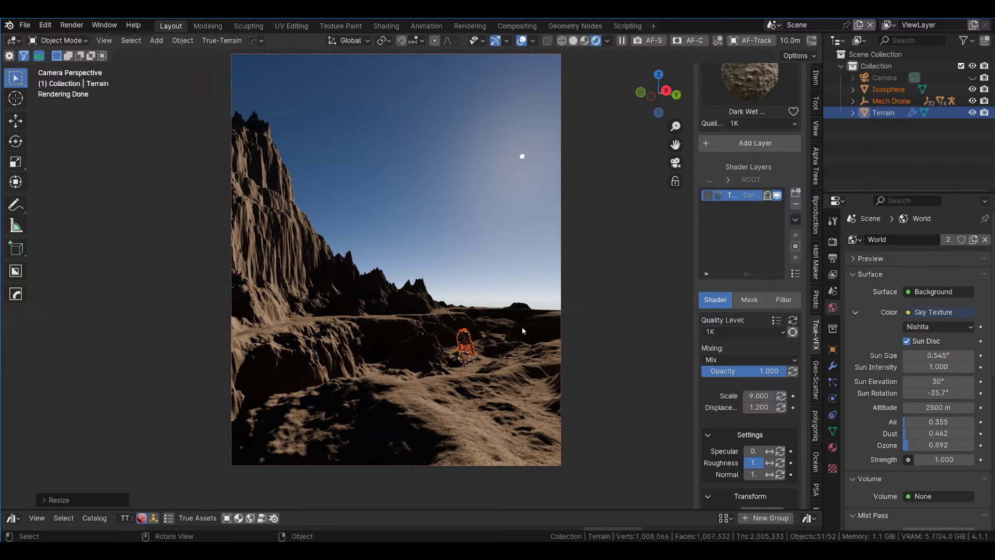
key(g)
key(y)
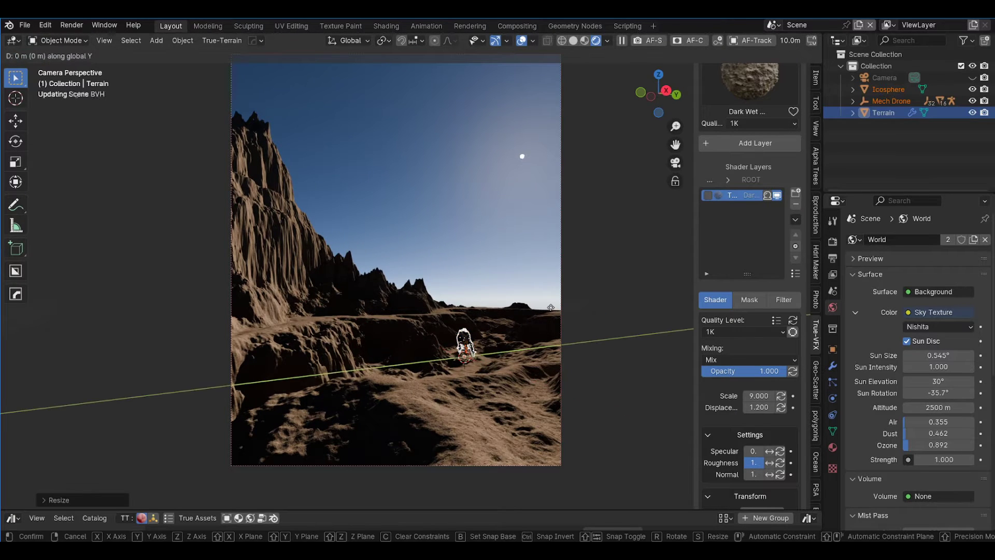
click(351, 389)
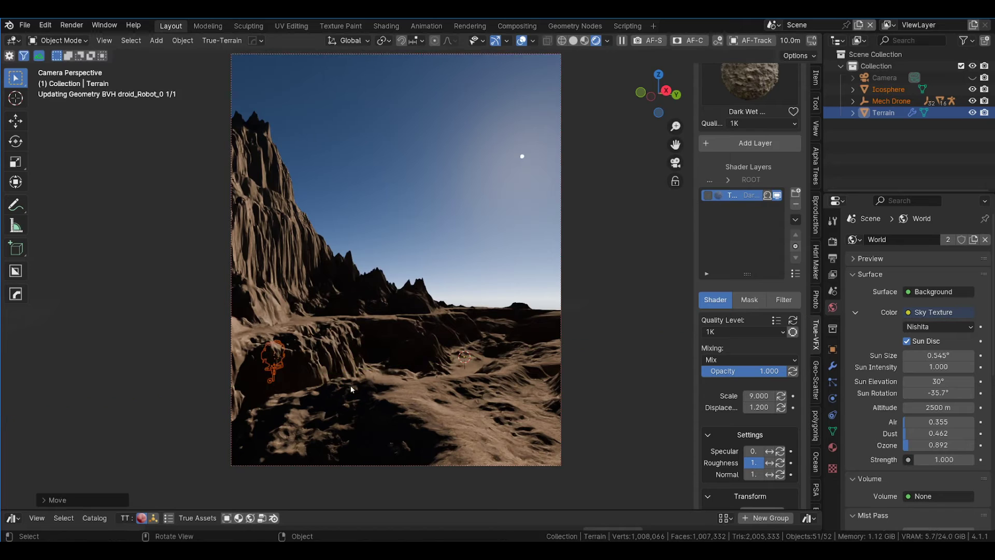
Step: Reposition the drone along the Y, X and Z axes so it stands on the foreground ground near the camera
key(g)
key(y)
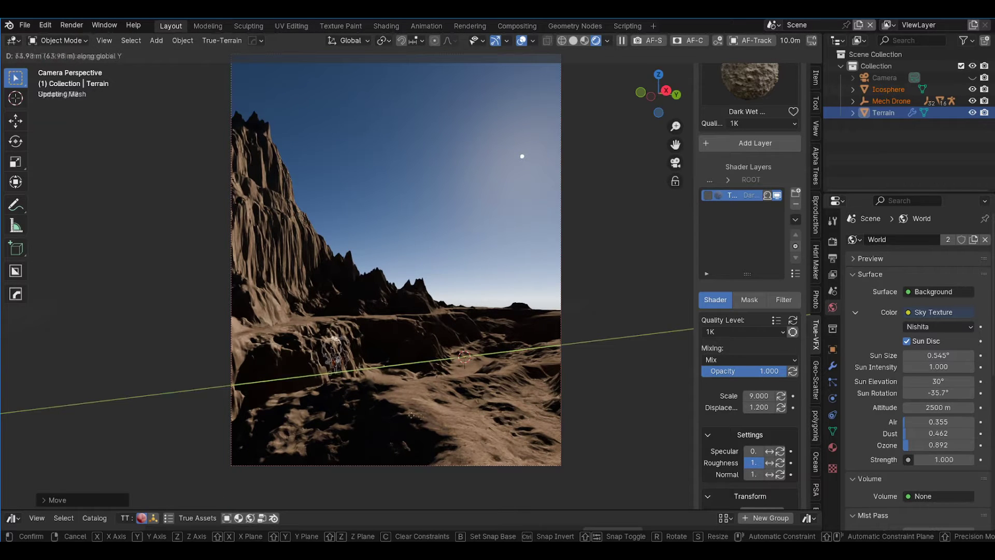
key(x)
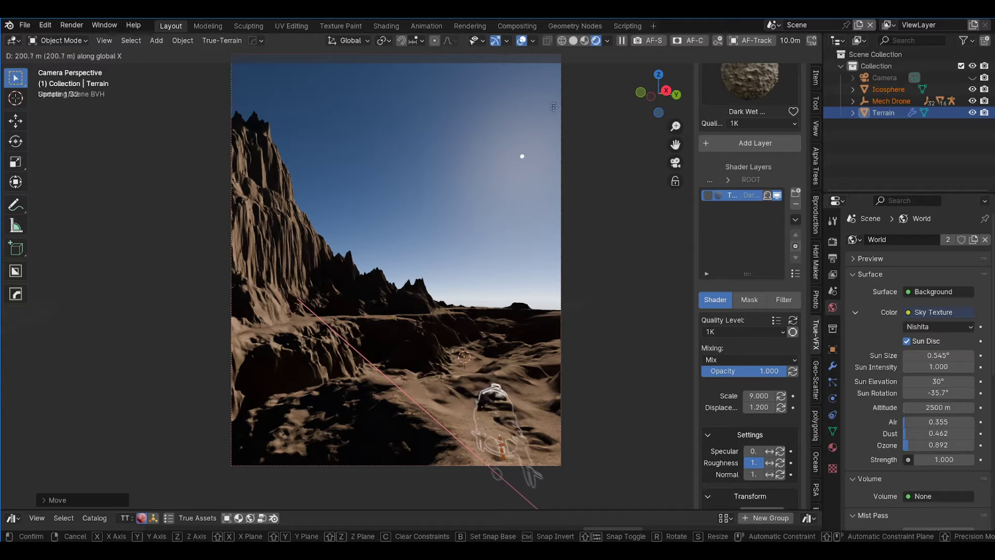
key(z)
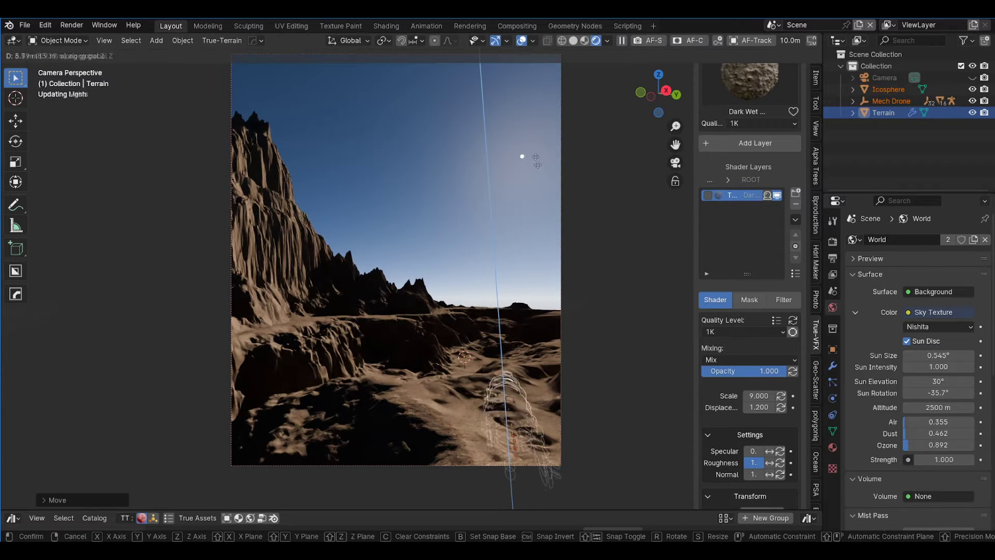
click(497, 102)
Step: Rotate the drone about 76° around the global Z axis and clear the selection
key(r)
key(z)
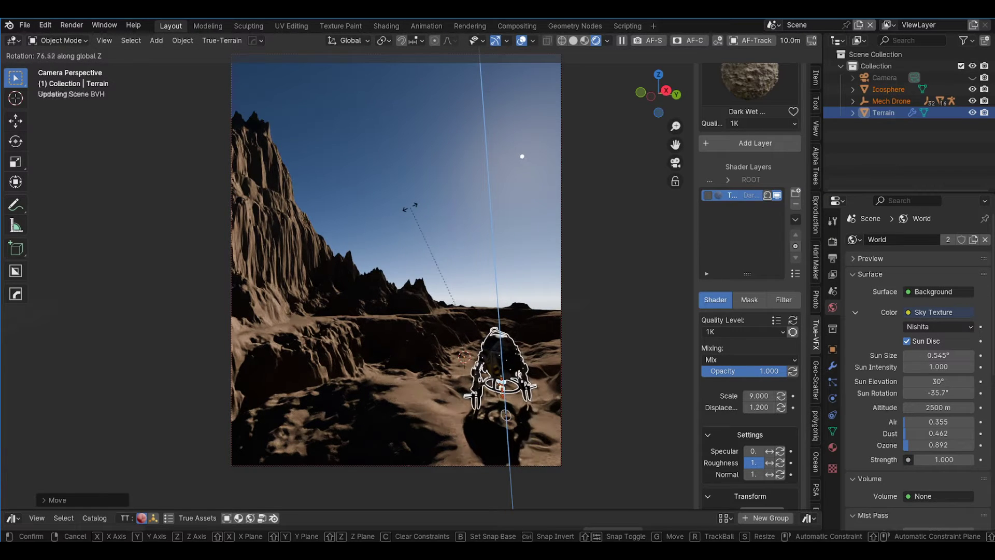
click(410, 207)
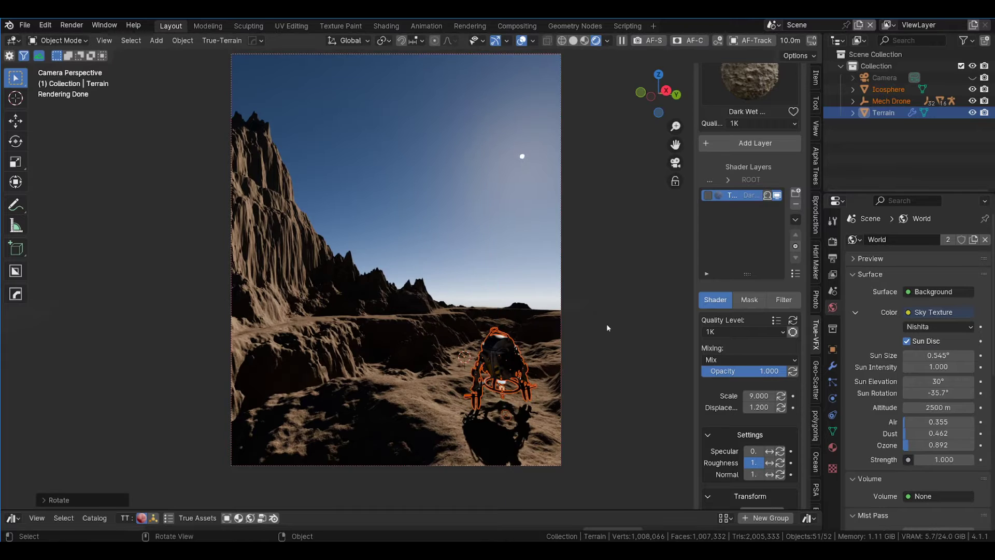
click(530, 423)
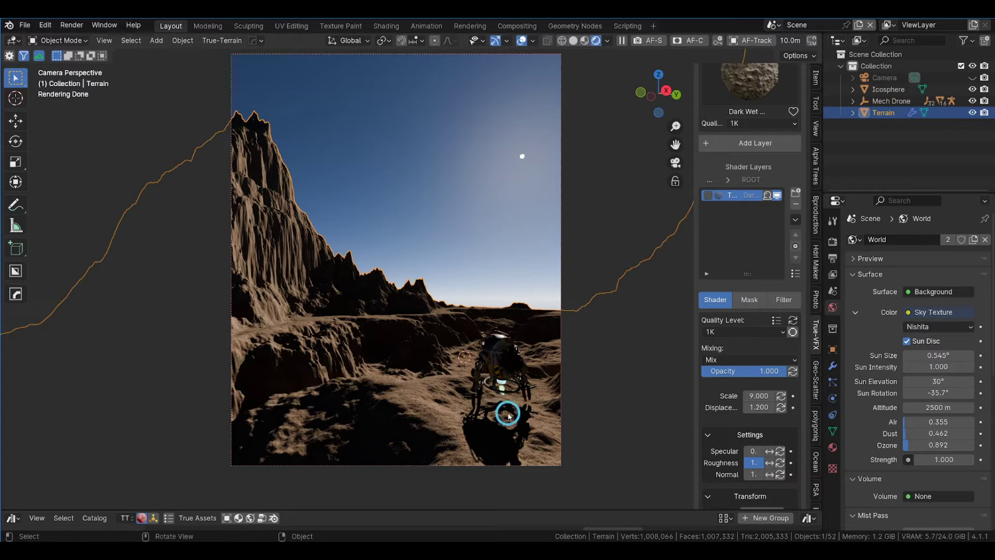
click(508, 416)
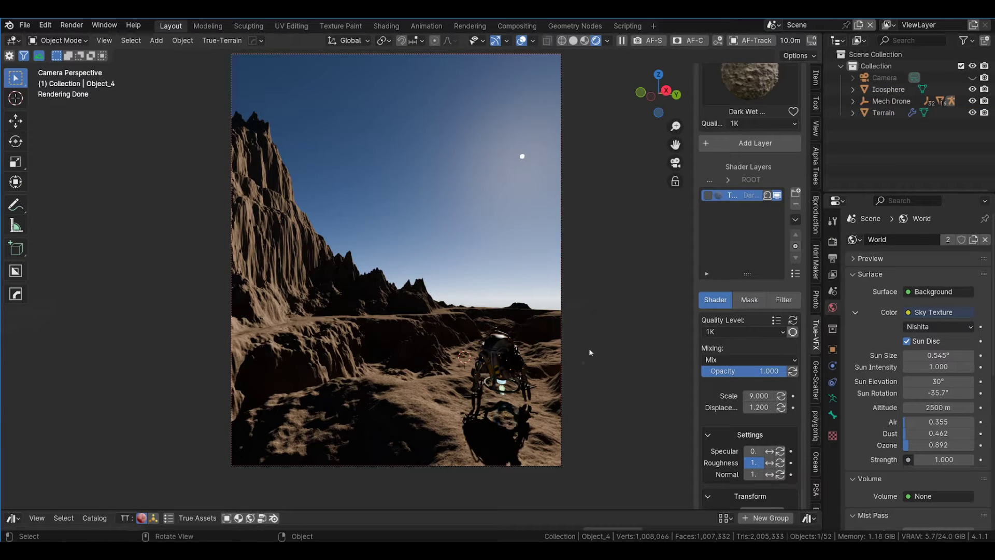
click(649, 360)
click(630, 219)
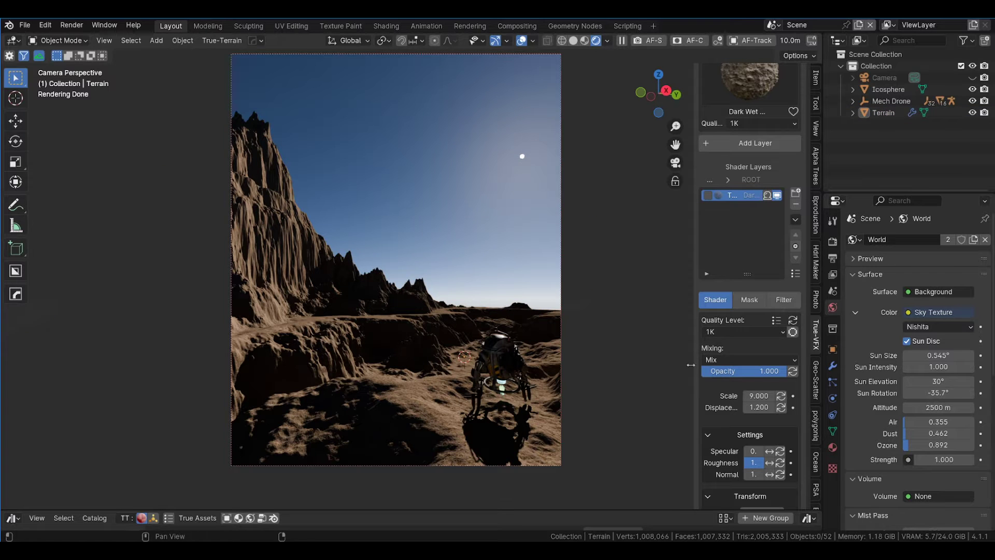
Step: Set the sky texture's sun elevation to 37.5° and sun rotation to 2.2°, and select the terrain
drag(930, 393, 286, 174)
drag(953, 382, 189, 379)
click(487, 430)
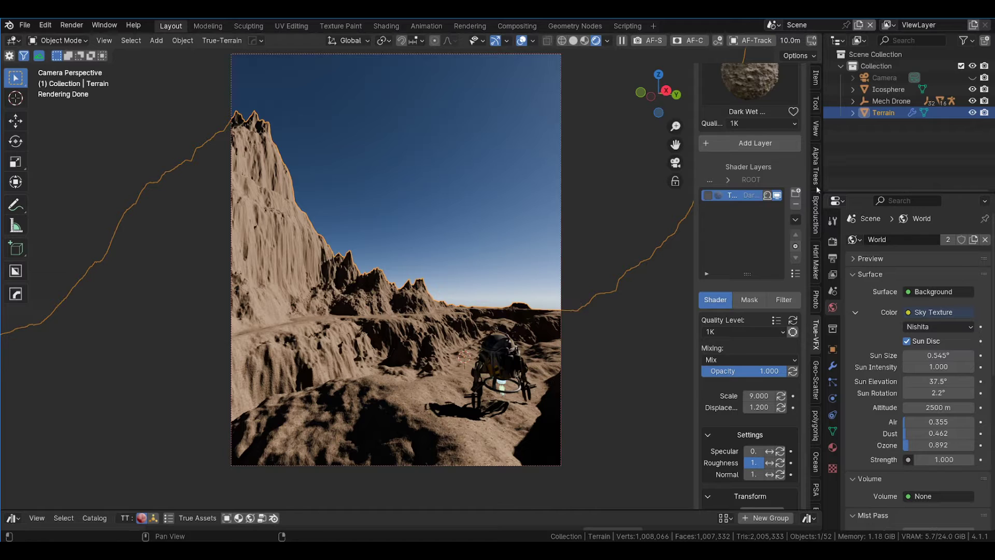
Step: Add a 4K Bergpack Brown stone material from True-Assets (Materials) as a terrain shader layer, and shrink the asset browser again
drag(355, 510, 356, 358)
click(38, 384)
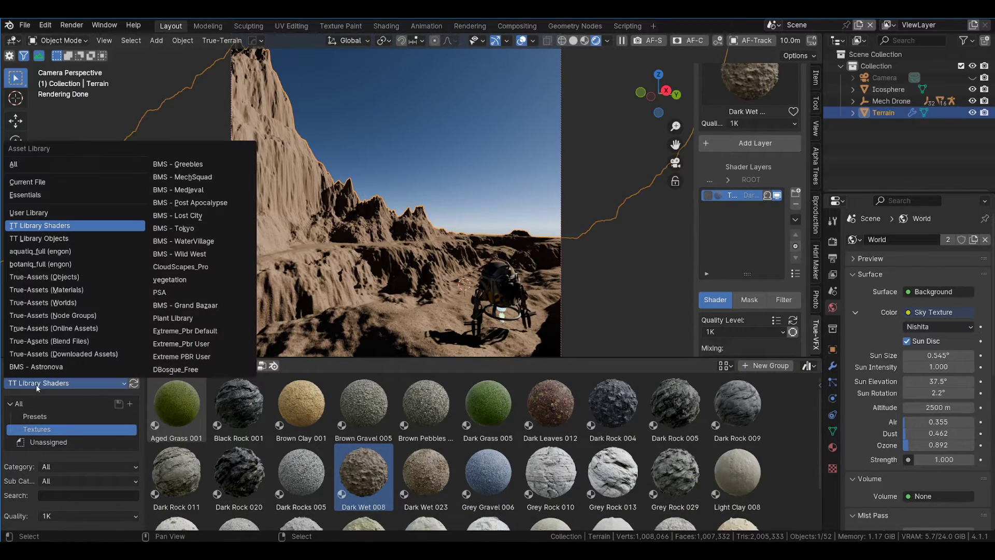
click(51, 289)
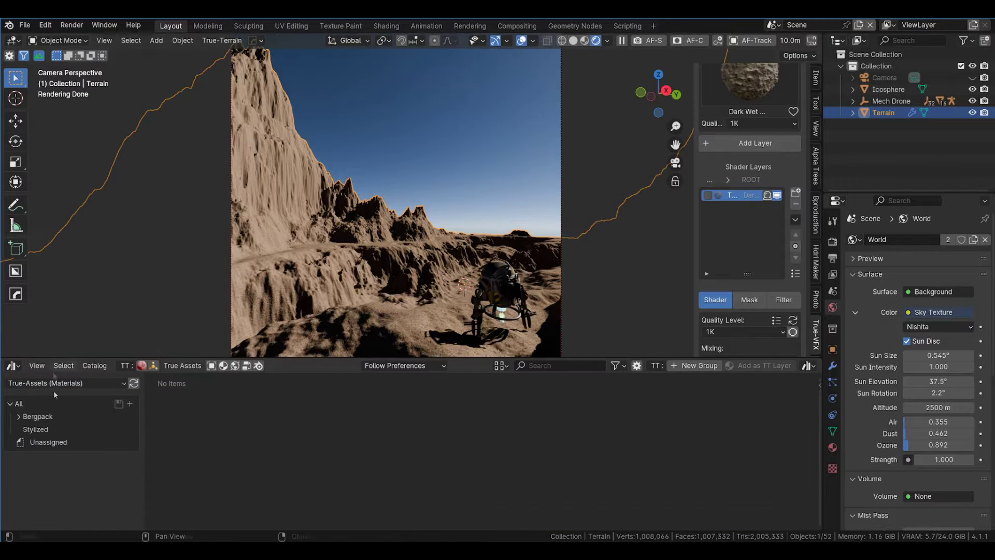
click(19, 417)
click(36, 456)
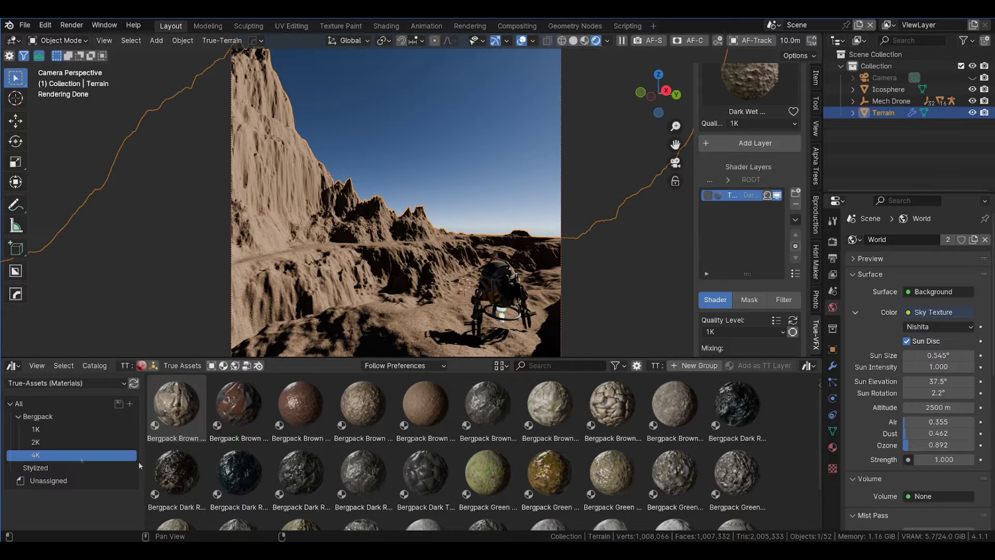
click(620, 422)
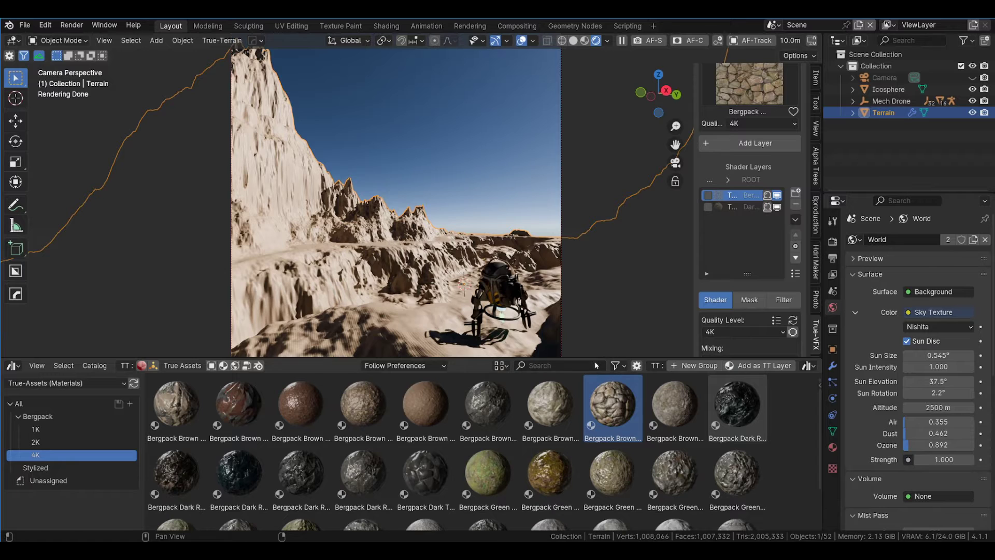
drag(591, 358, 600, 529)
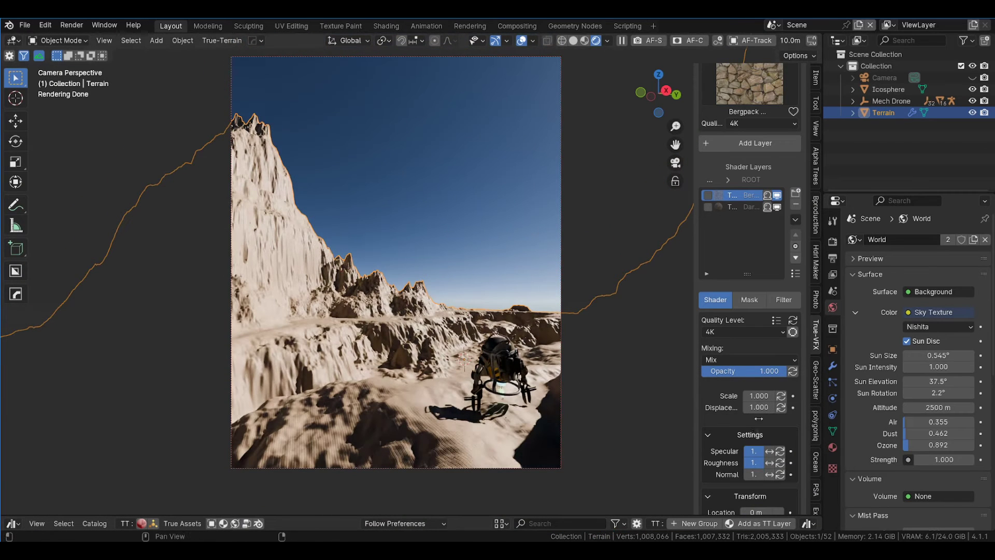
Step: Lower the Bergpack layer's specular and set its scale to 18.60 and displacement to 2
drag(757, 452, 666, 452)
drag(759, 397, 831, 398)
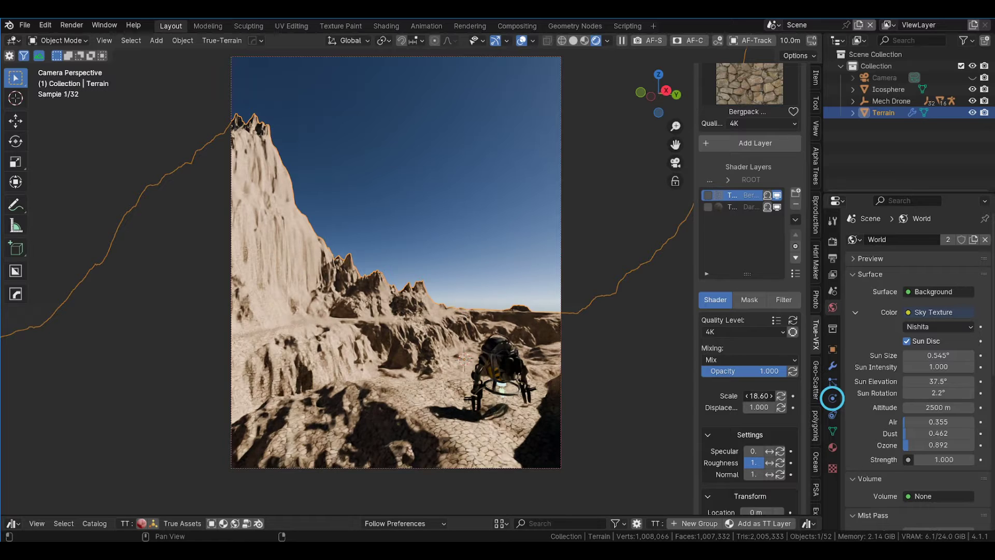
drag(755, 408, 766, 411)
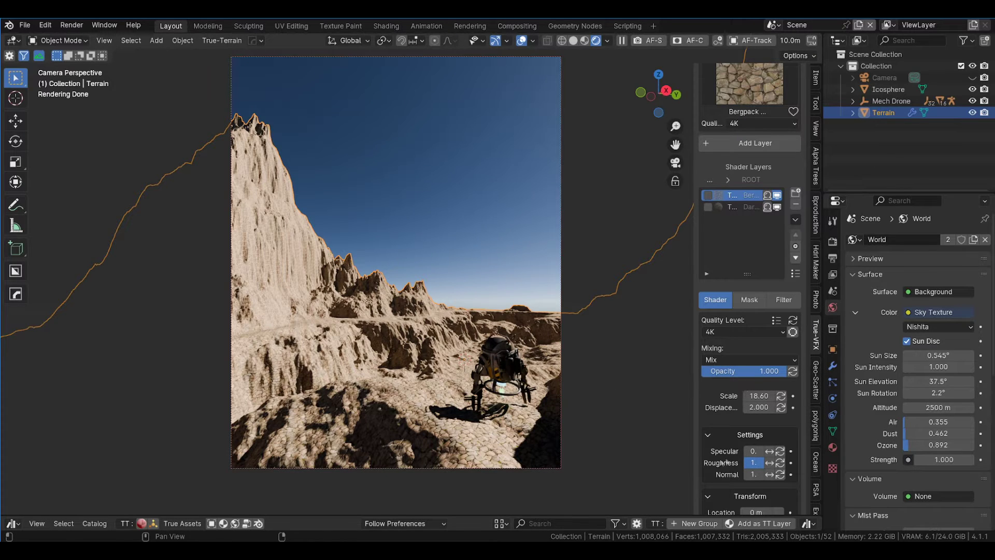
Step: Add a Path Mask to the Bergpack layer and draw its curve across the foreground ground beneath the drone
click(747, 303)
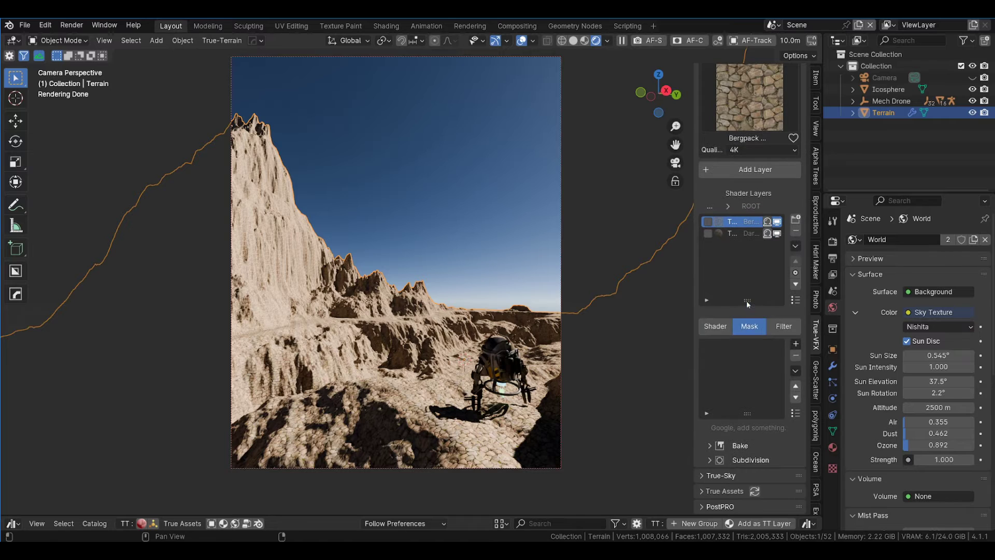
click(795, 345)
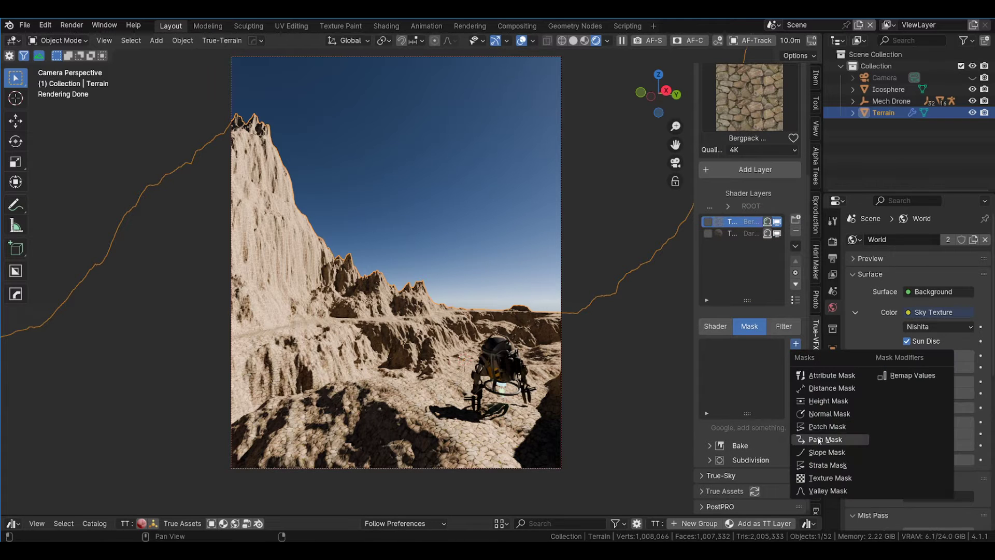
click(814, 440)
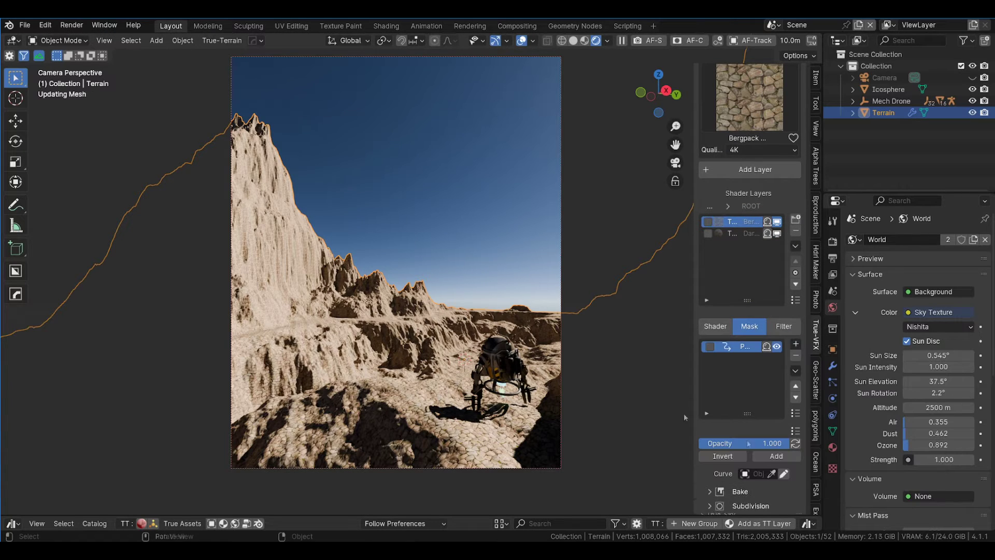
click(785, 473)
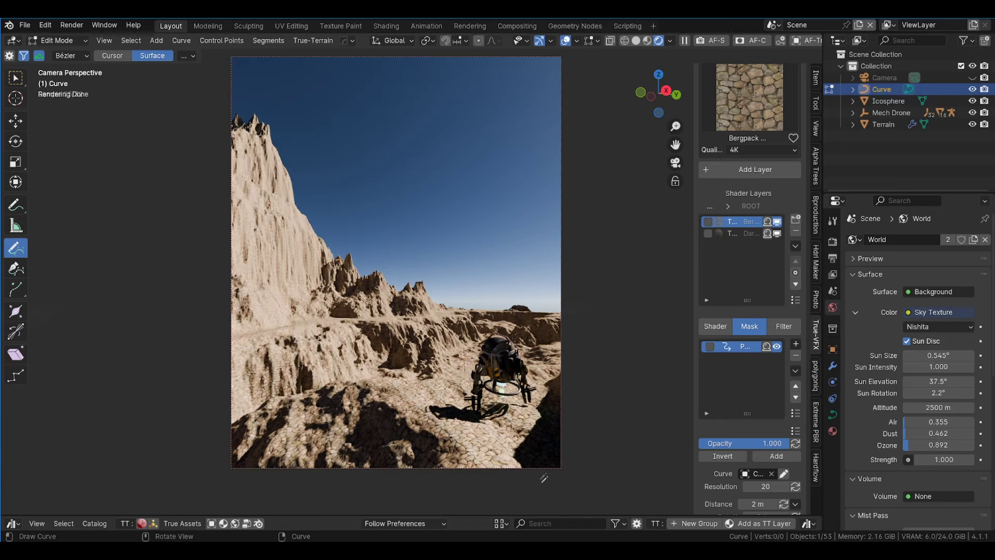
mouse_move(544, 484)
mouse_down()
mouse_move(493, 413)
mouse_move(491, 379)
mouse_move(504, 353)
mouse_move(579, 329)
mouse_up()
key(Tab)
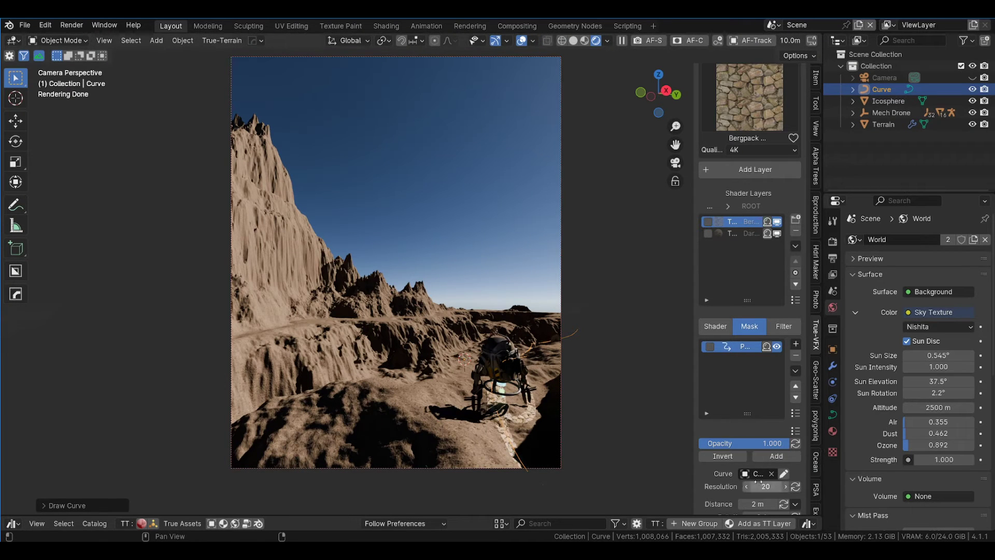
Step: Set the path mask's distance to 22.1 m and falloff to 11.6 m
scroll(758, 462, down, 3)
drag(758, 462, 842, 127)
drag(768, 468, 812, 145)
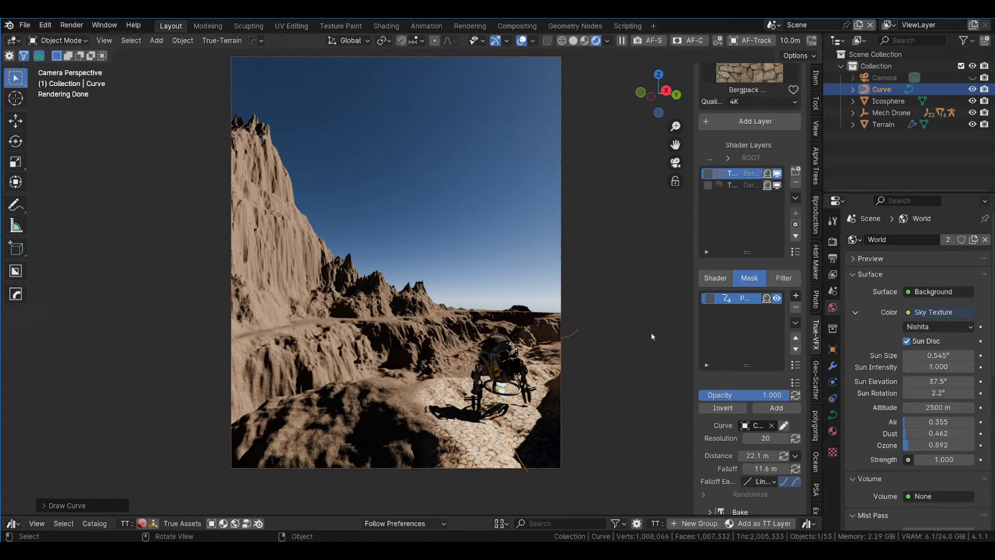
Step: Draw a second path stroke along the cliff ledge toward the distant horizon, and reopen the mask curve for editing
click(783, 425)
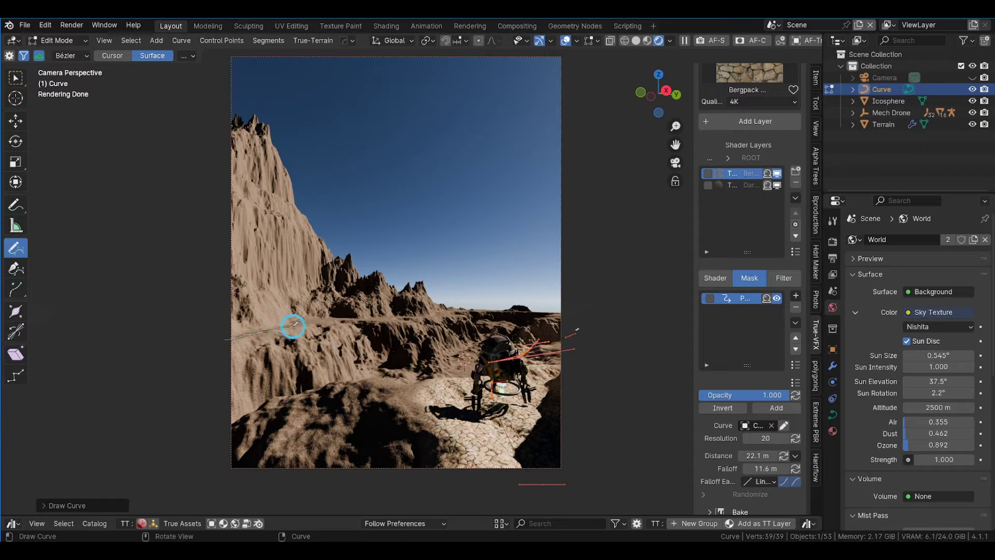
drag(301, 321, 524, 311)
key(Tab)
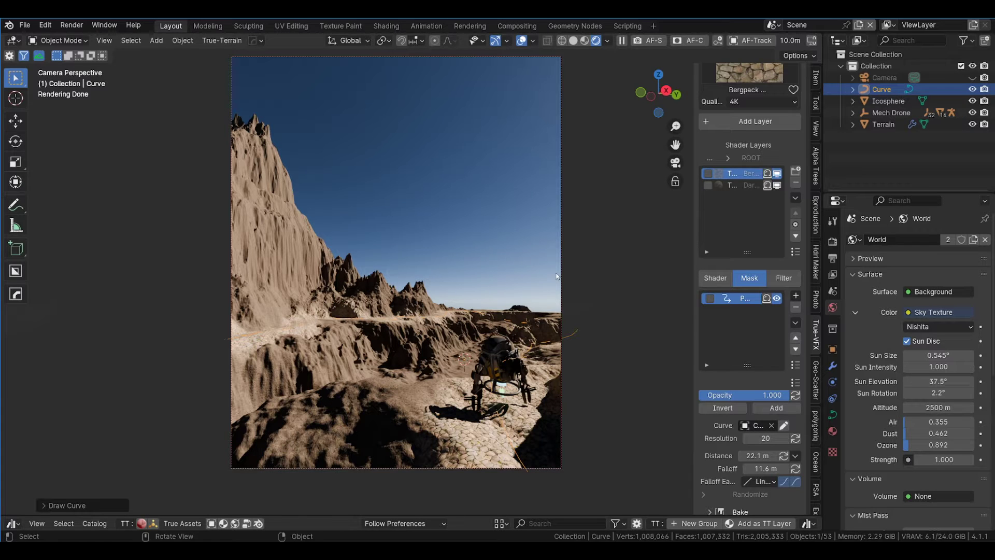
key(ctrl+Tab)
click(643, 273)
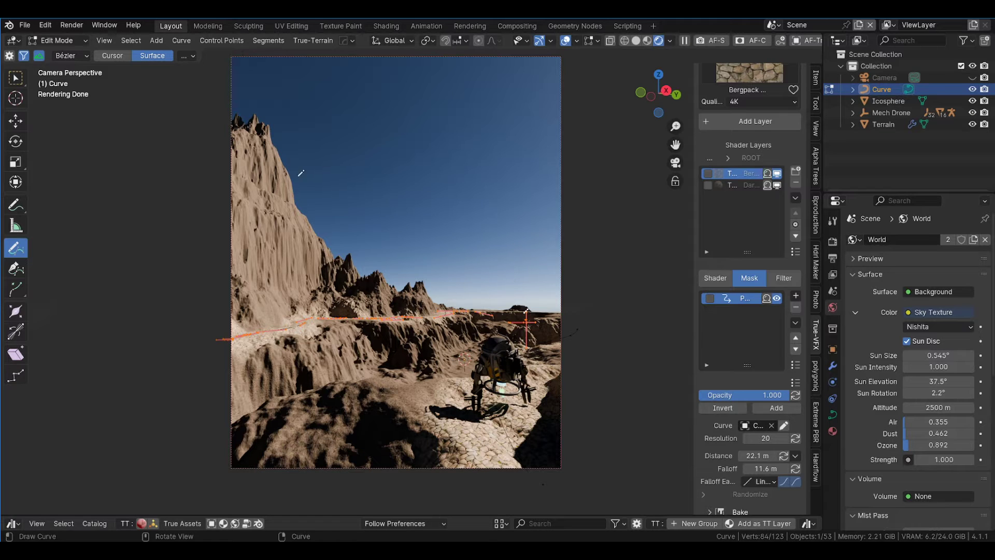
Step: Reposition the path curve's control points near the horizon above the drone with the Select Box tool and Move
click(16, 78)
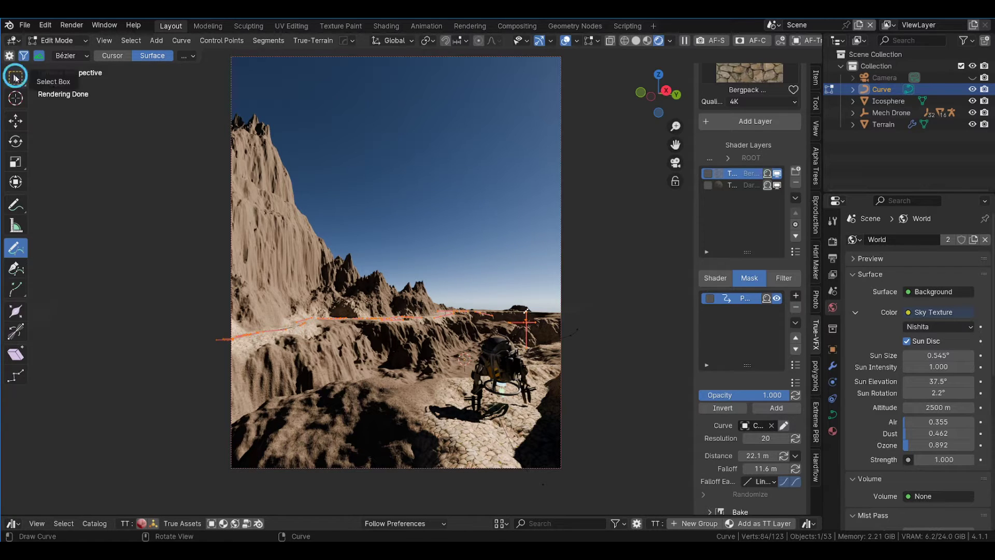
click(527, 326)
drag(526, 327, 548, 338)
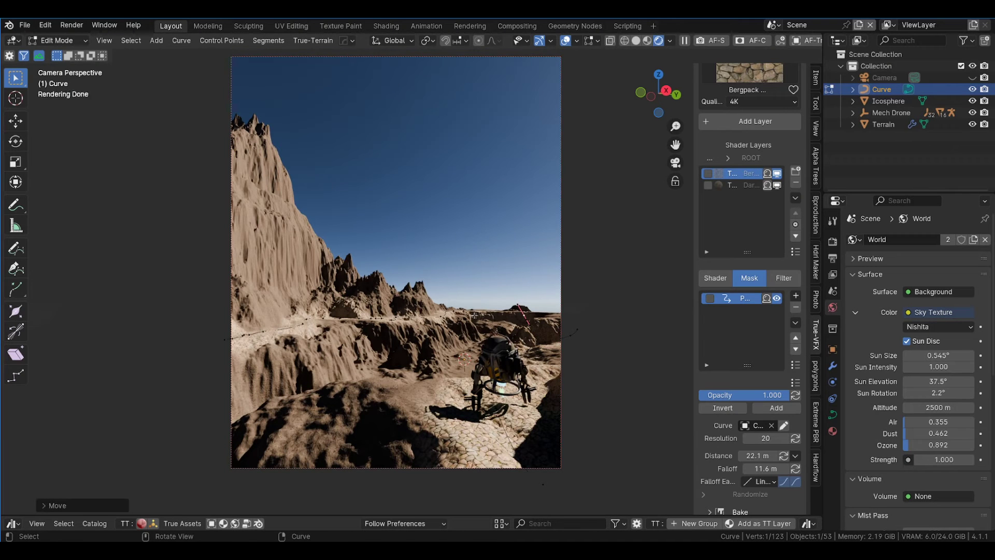
click(481, 313)
key(g)
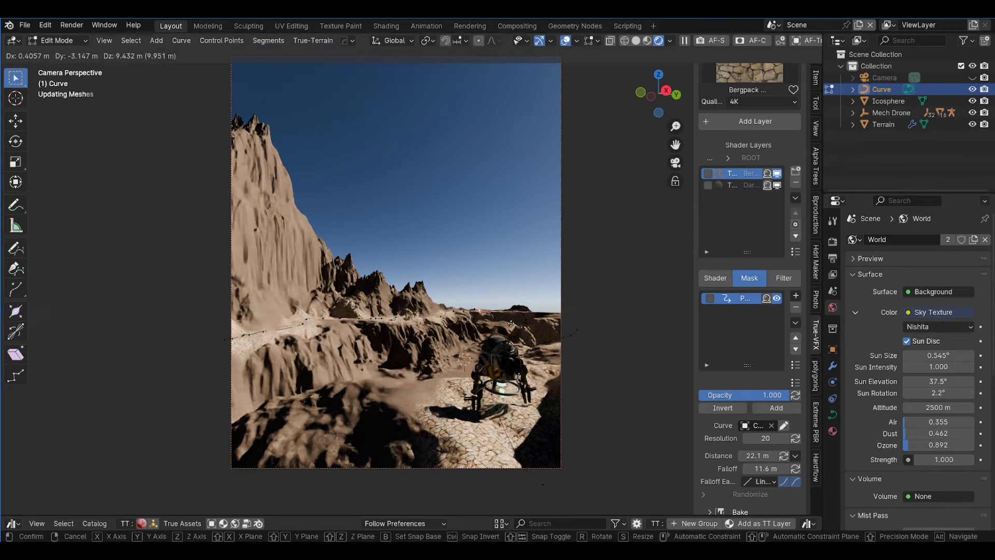
click(510, 322)
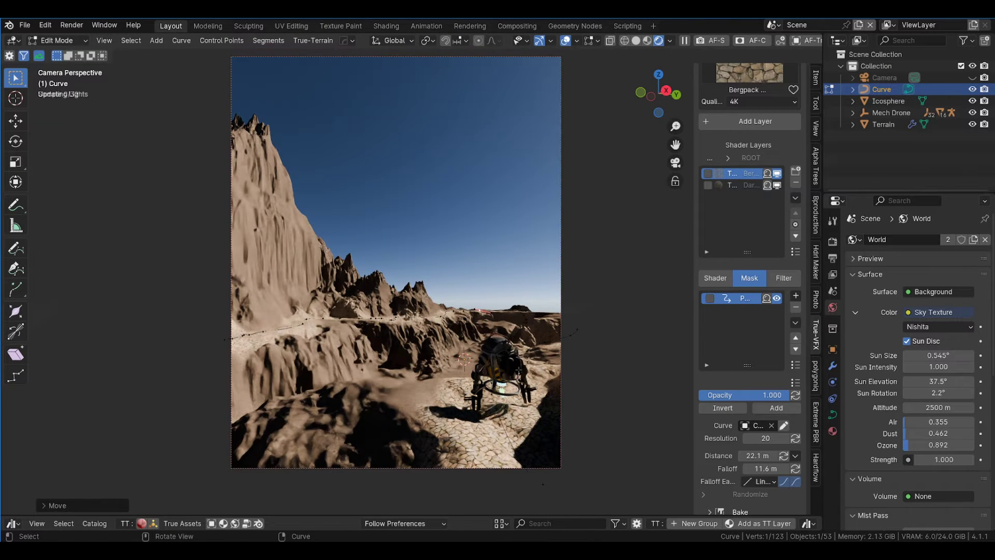
Step: Move the path curve's cliff-side end point farther outside the camera frame, return to Object Mode and deselect the curve
click(222, 339)
key(g)
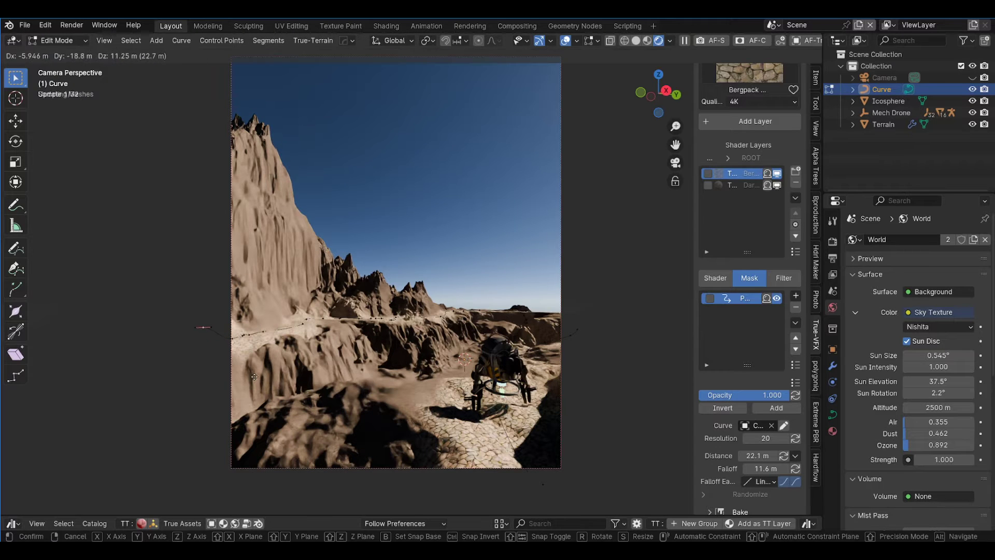
click(258, 366)
key(ctrl+Tab)
click(244, 282)
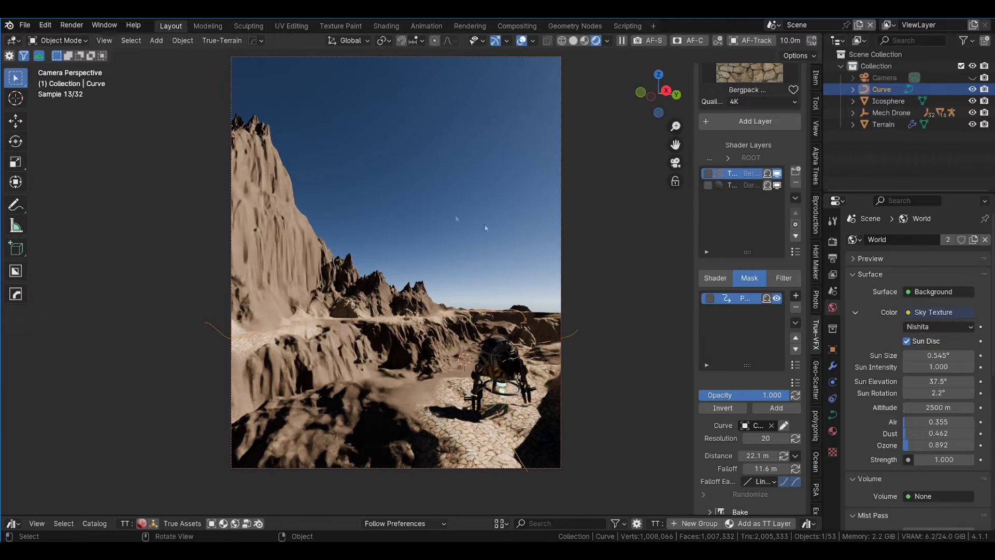
click(660, 342)
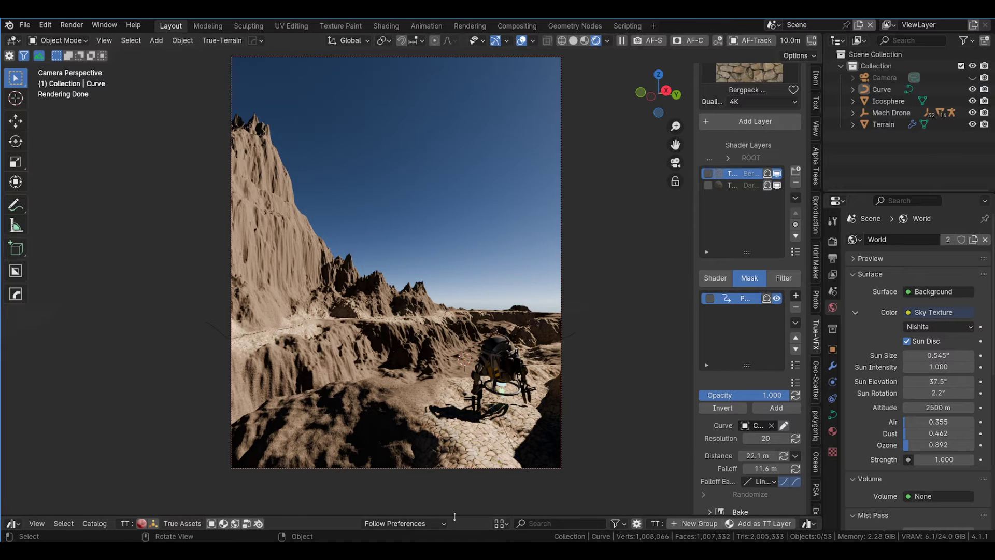
Step: Enlarge the asset browser and expand the Extreme_Pbr User library down to its Procedural categories
drag(455, 516, 480, 378)
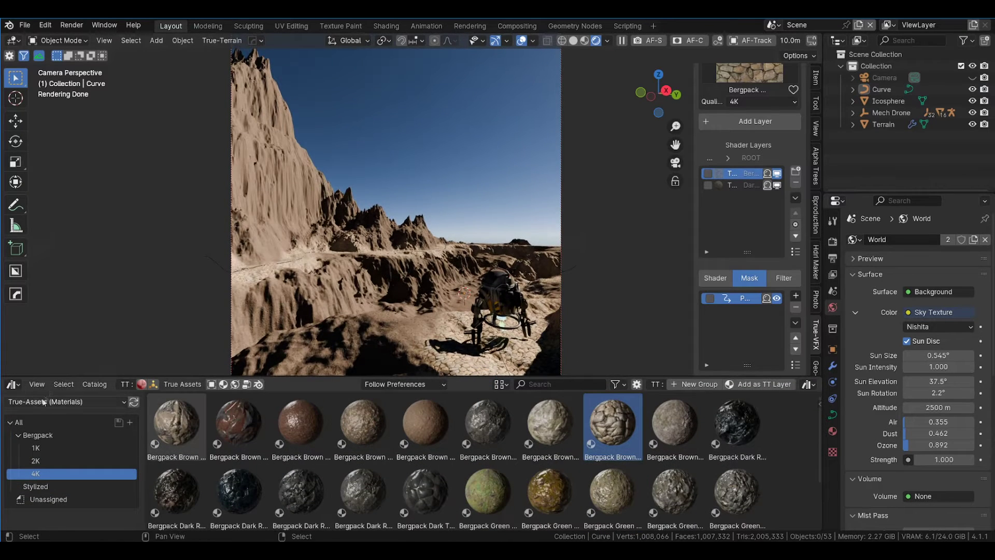
click(65, 402)
click(186, 362)
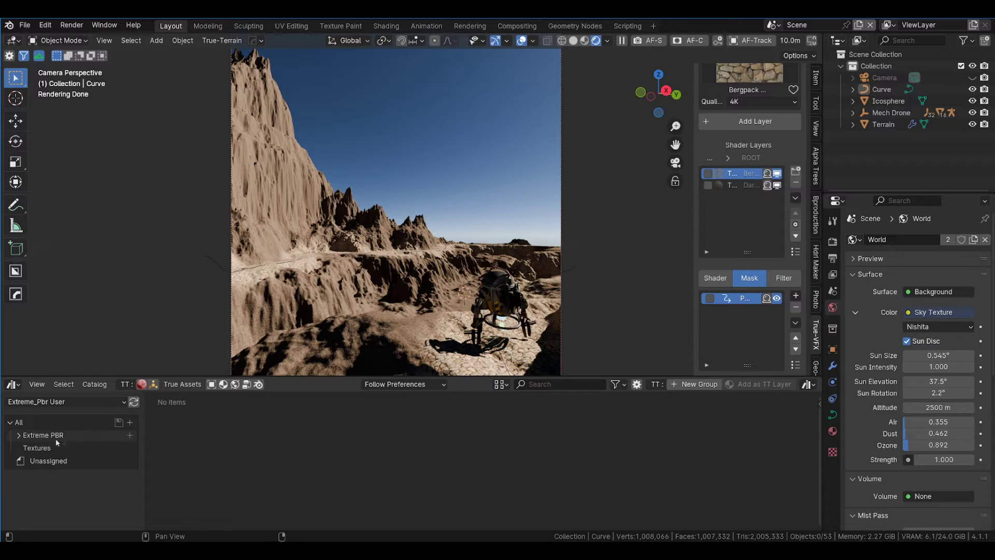
click(19, 436)
click(26, 449)
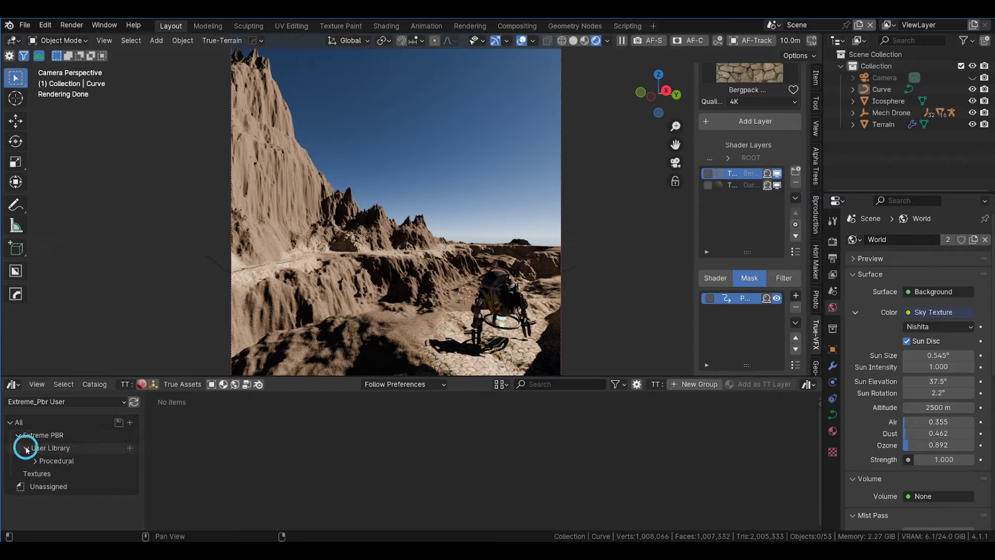
click(35, 461)
scroll(72, 477, down, 3)
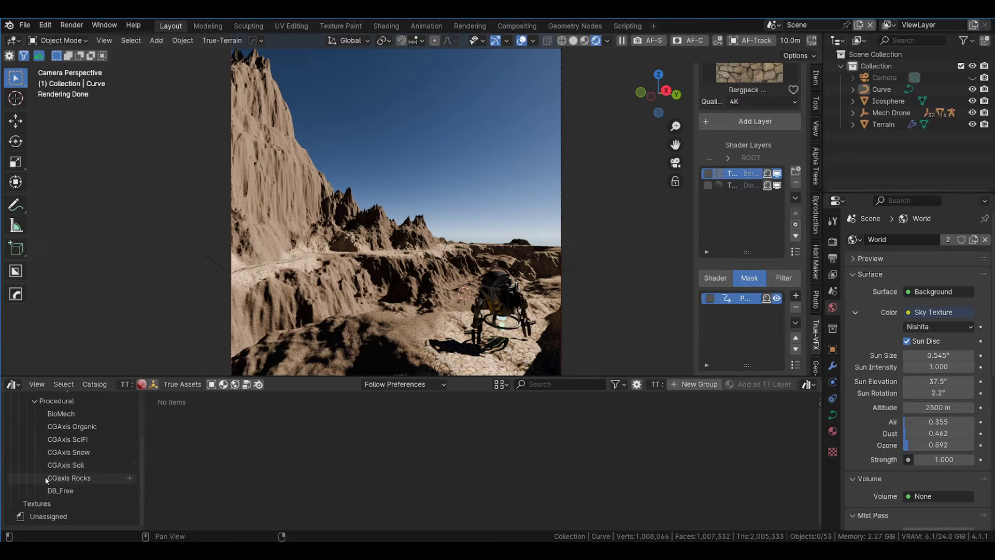
Step: Look through the BioMech and DB_Free materials and add 07 ambientocclusion from DB_Free as a terrain layer
click(72, 413)
scroll(455, 464, down, 3)
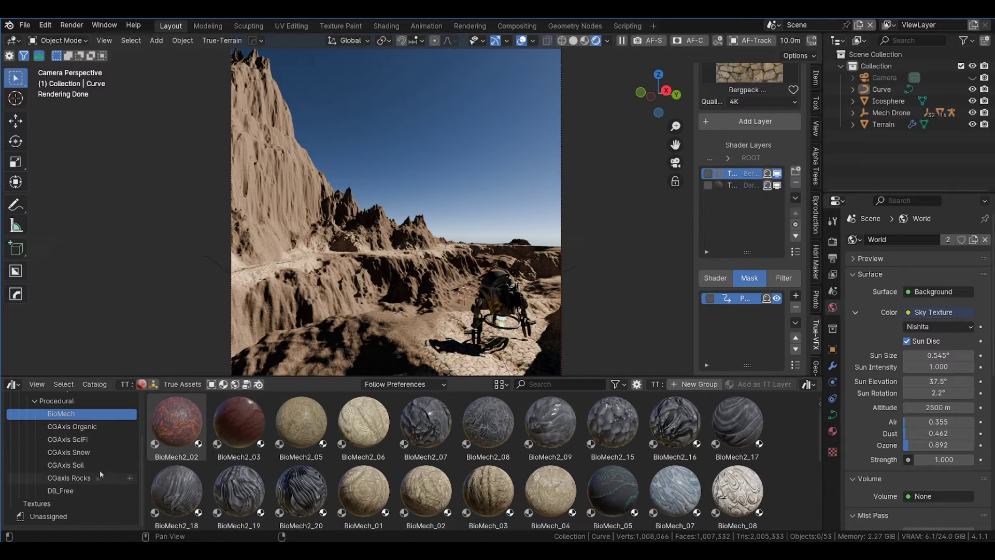
click(68, 490)
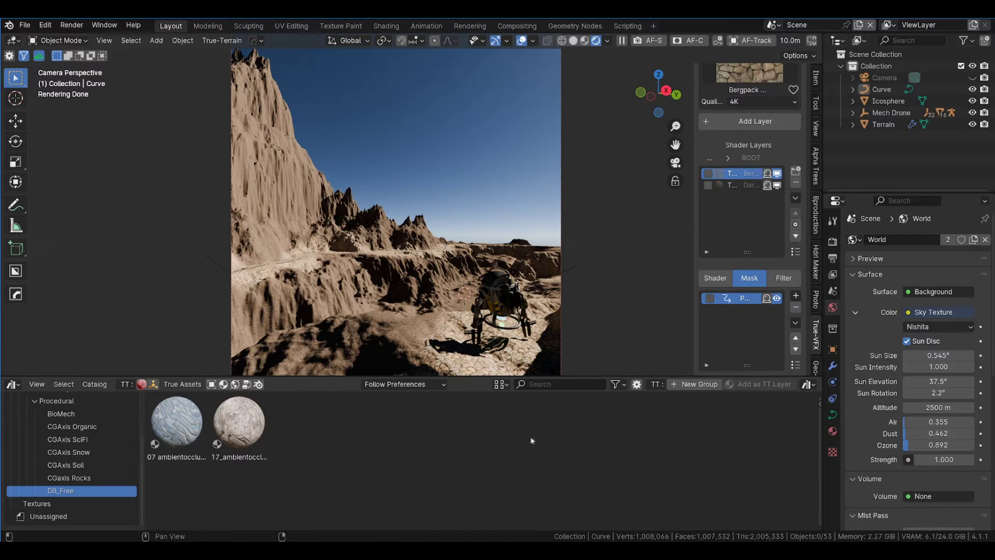
click(177, 423)
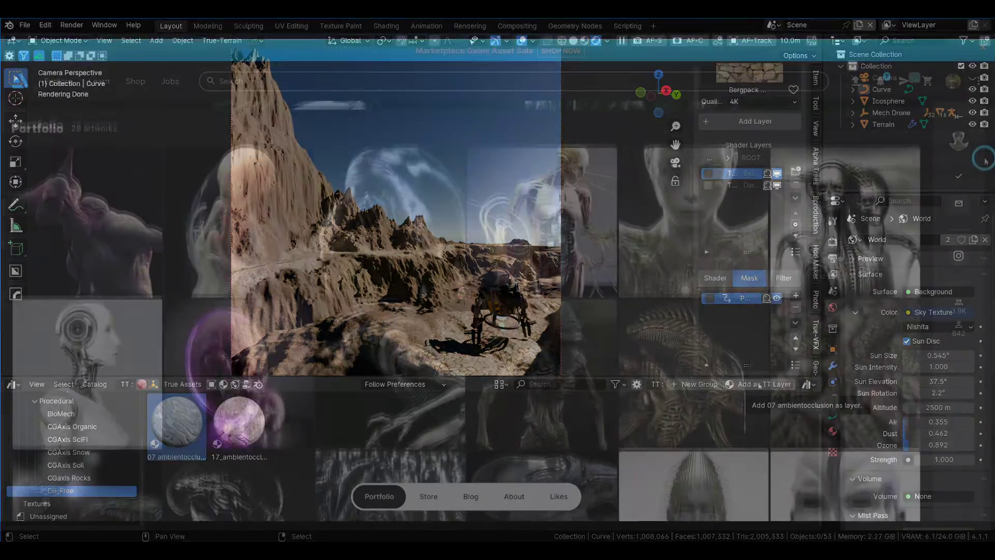
Step: Switch to the artist's ArtStation page and look through the portfolio and the texture packs in the store
scroll(978, 207, down, 5)
scroll(977, 208, down, 3)
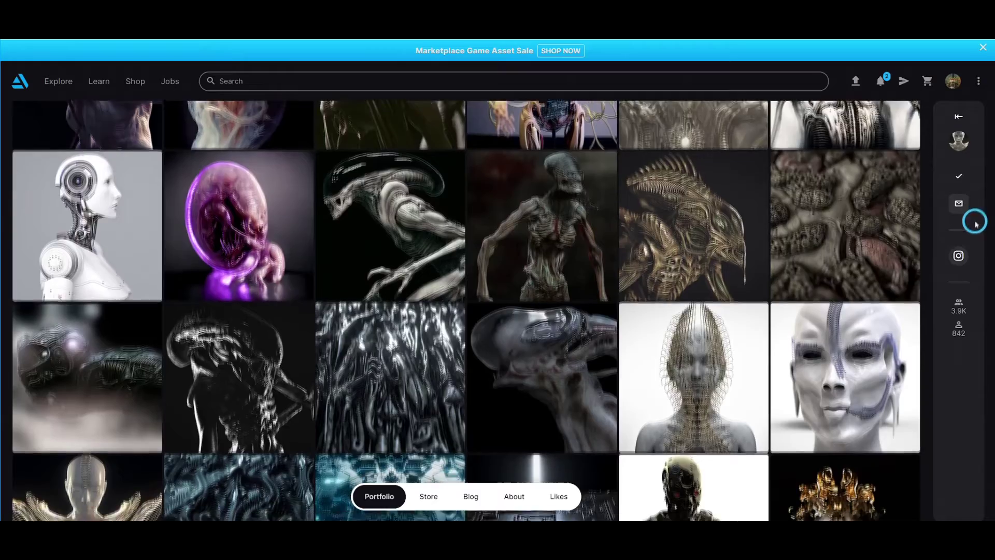
scroll(969, 277, down, 3)
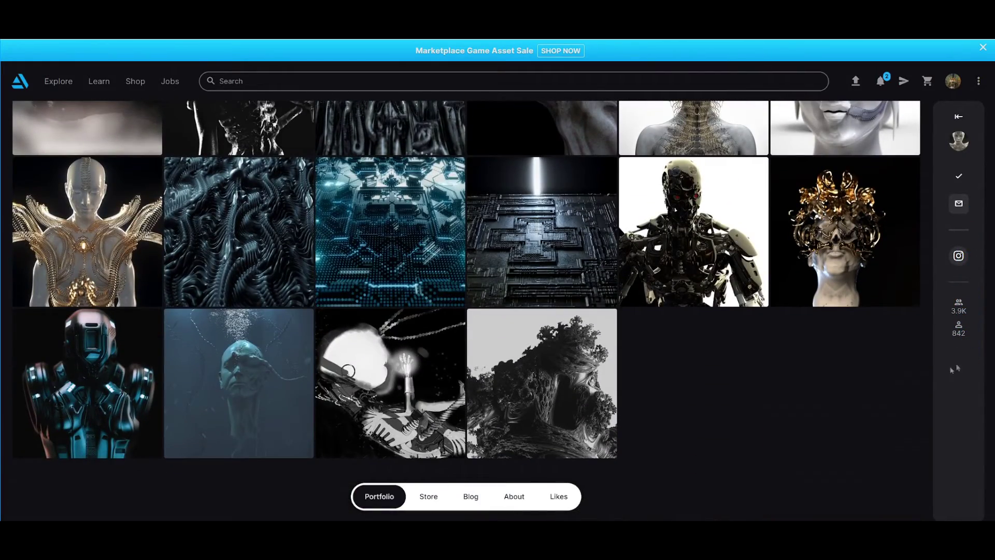
click(428, 497)
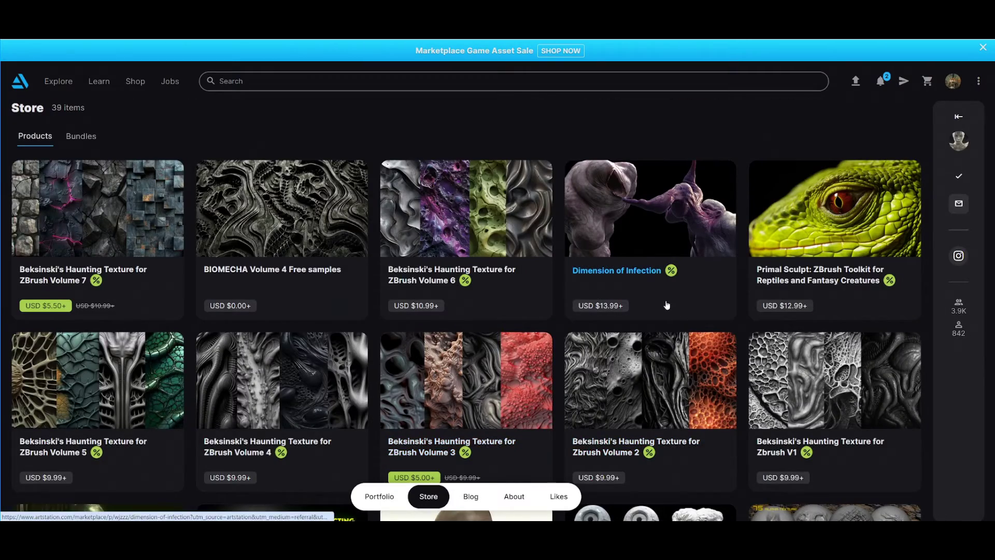
scroll(666, 305, down, 2)
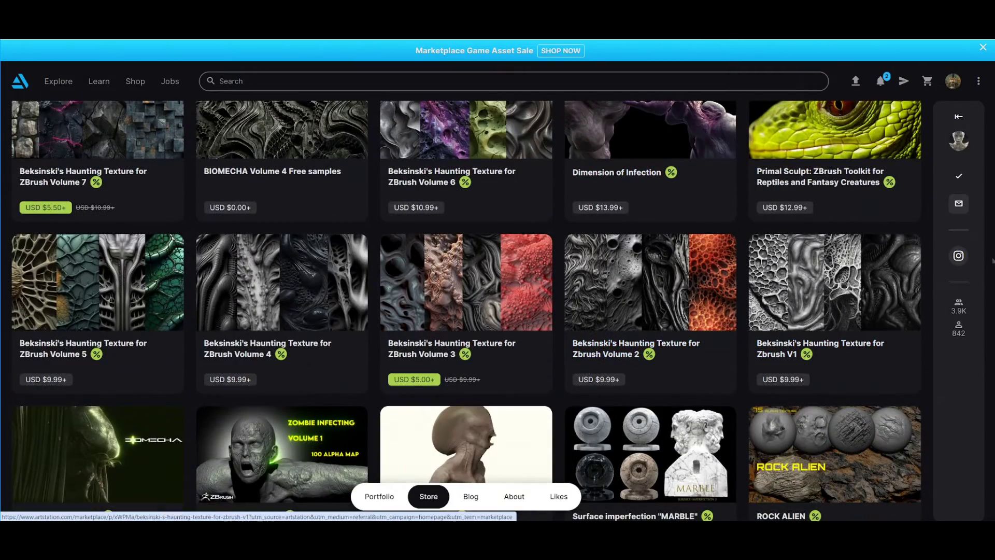
drag(994, 217, 949, 520)
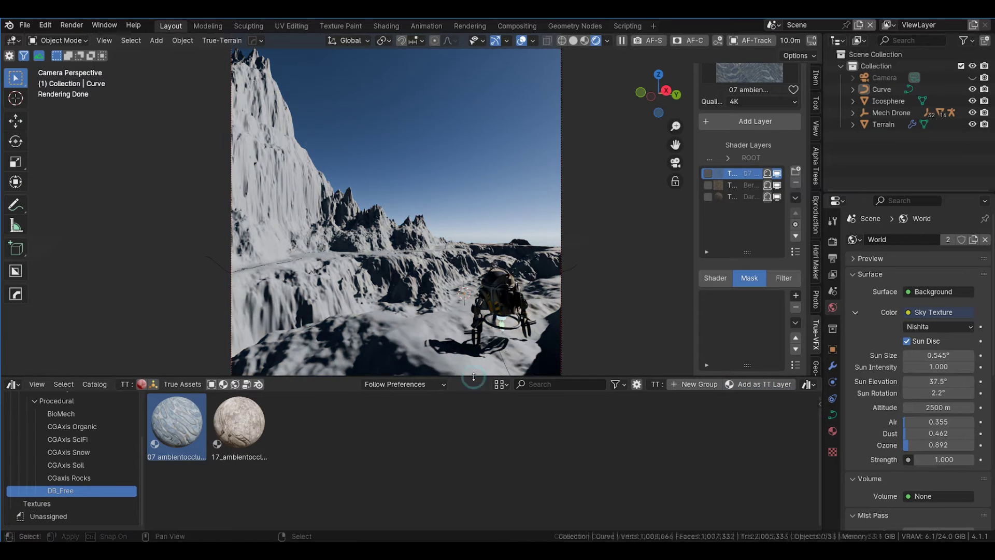
Step: Lower the 07 ambientocclusion layer's specular to its minimum and set the layer's scale to 131.7
drag(474, 376, 475, 445)
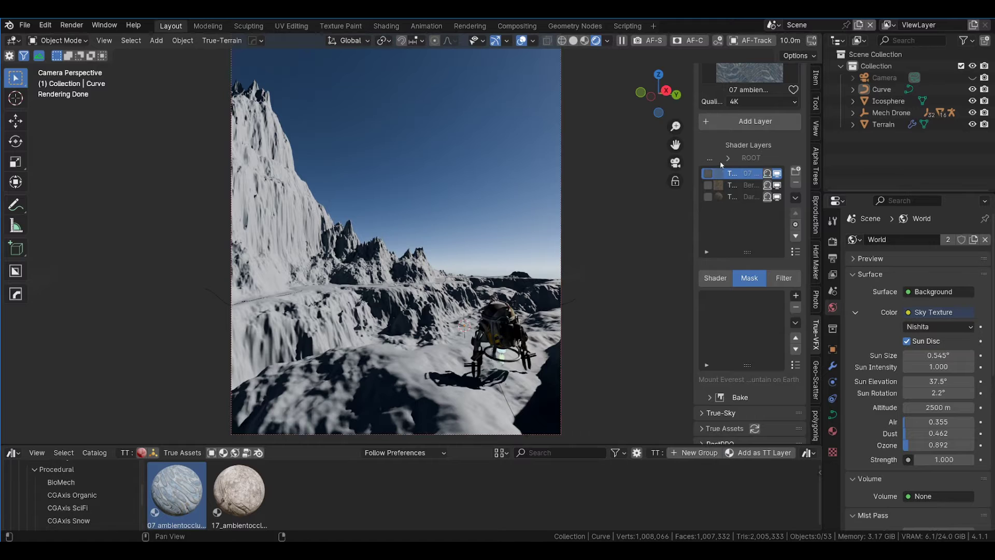
click(715, 278)
scroll(746, 336, down, 6)
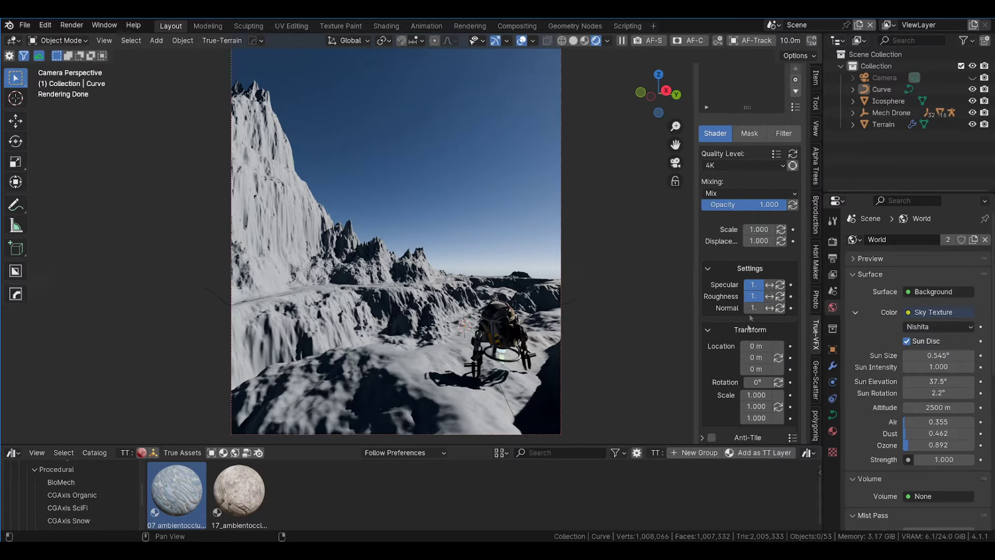
drag(751, 288, 677, 289)
drag(758, 228, 725, 341)
Step: Set the 07 ambientocclusion layer's displacement to 9.2 and its rotation to 61.8°
drag(758, 241, 787, 242)
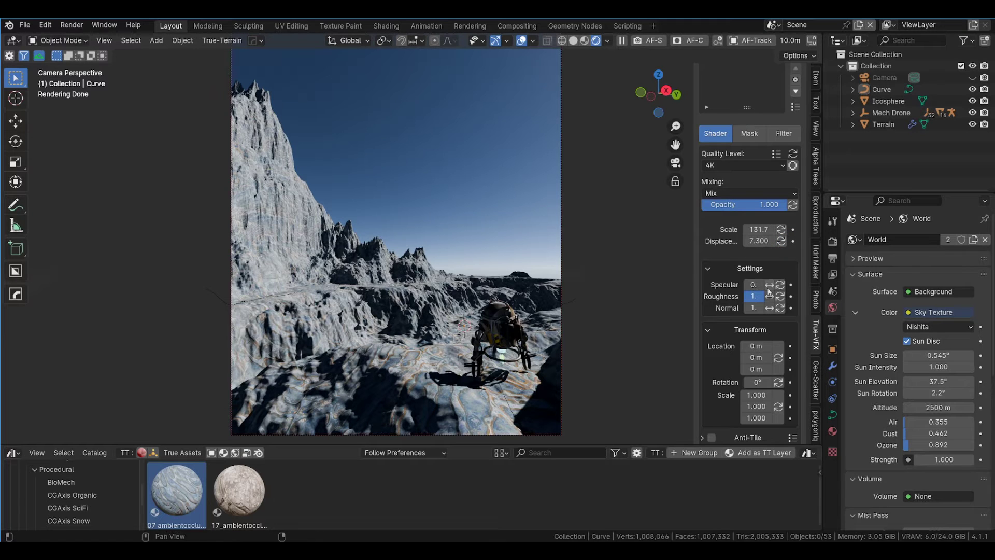
drag(757, 241, 780, 240)
drag(756, 383, 203, 380)
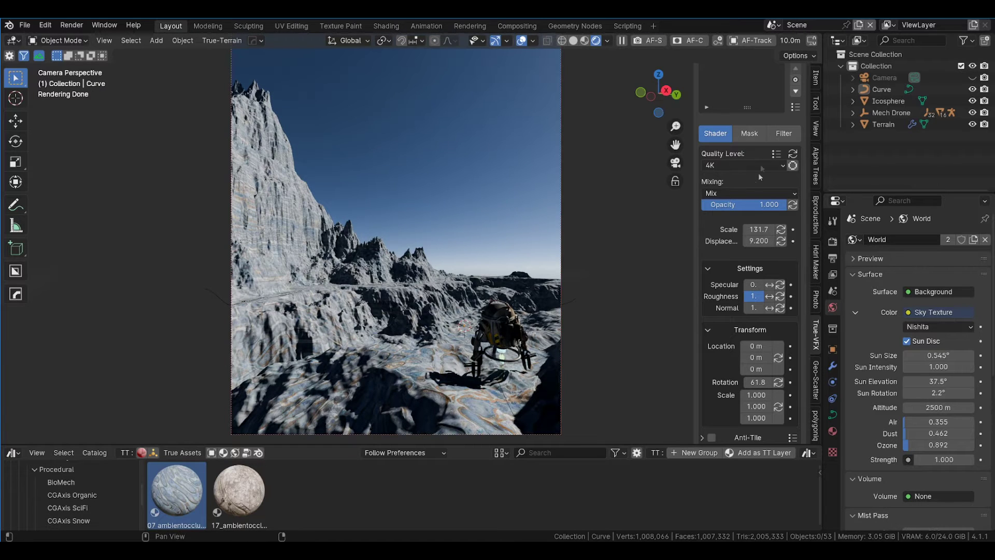
Step: Add a Patch Mask to the 07 ambientocclusion layer
click(752, 135)
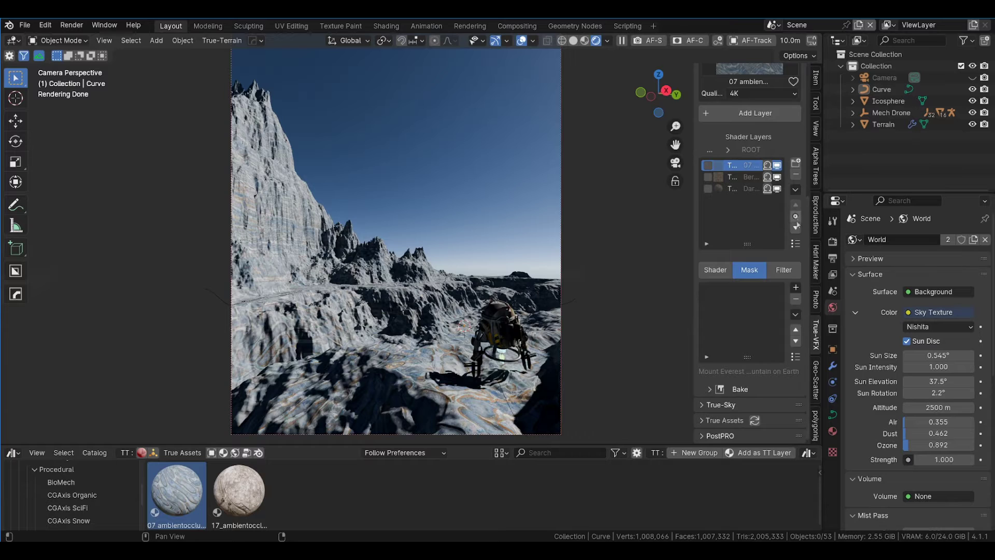
click(796, 287)
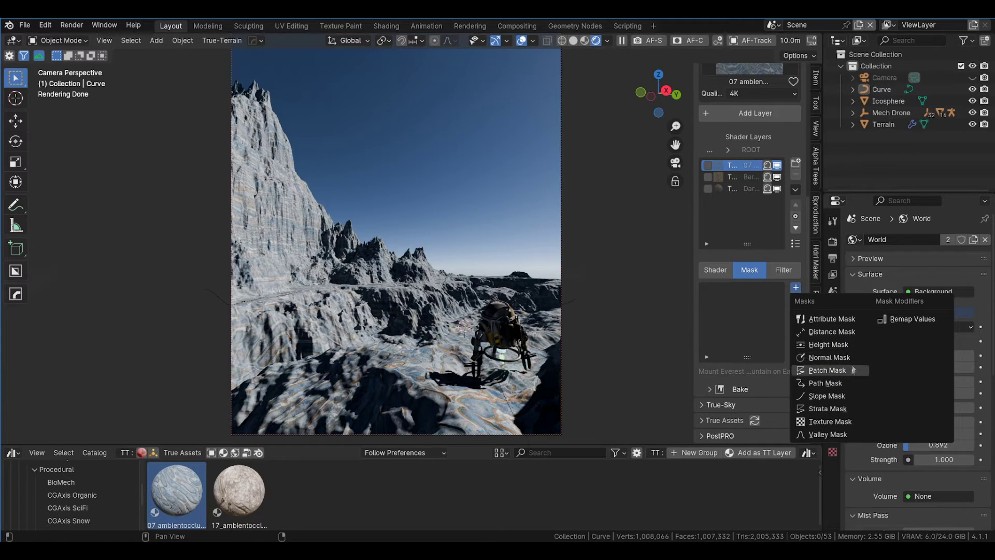
click(827, 374)
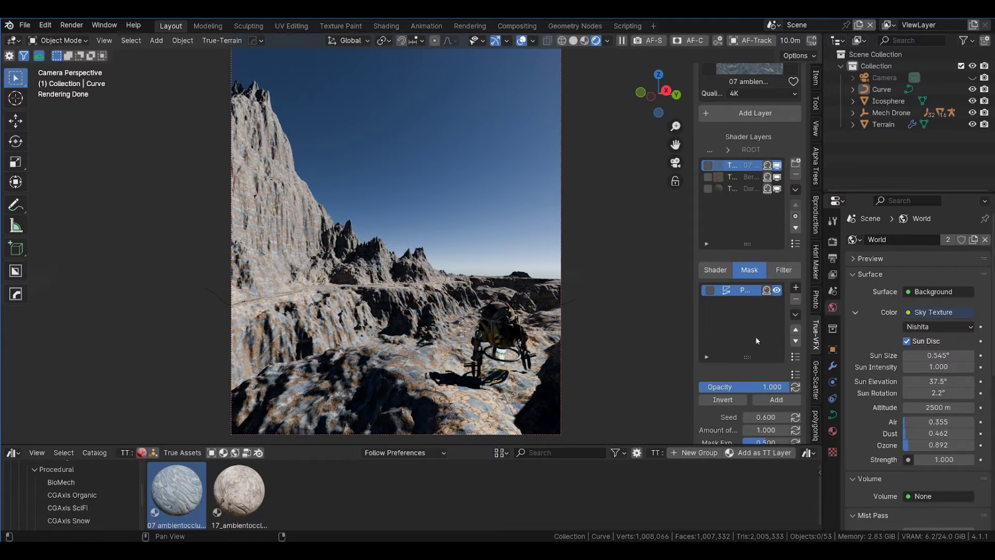
Step: Preview the Patch Mask in black and white on the terrain and set its patch amount to 0.2
scroll(756, 337, down, 5)
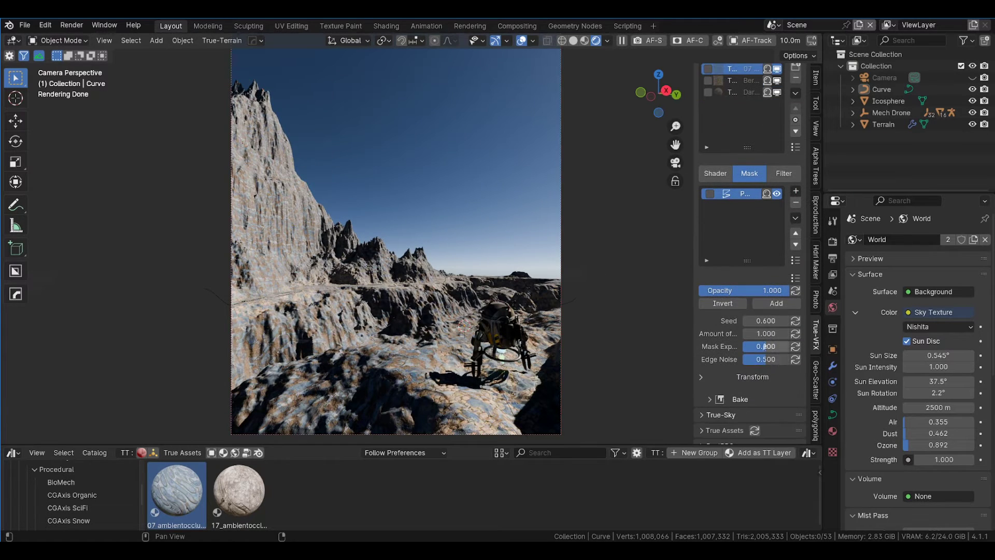
click(766, 194)
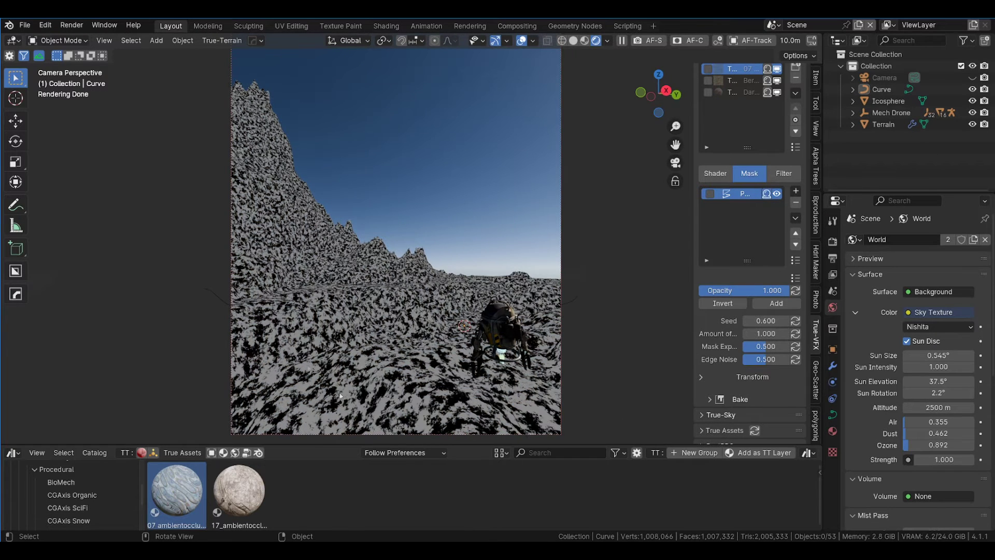
double_click(766, 334)
text(0.1)
key(Return)
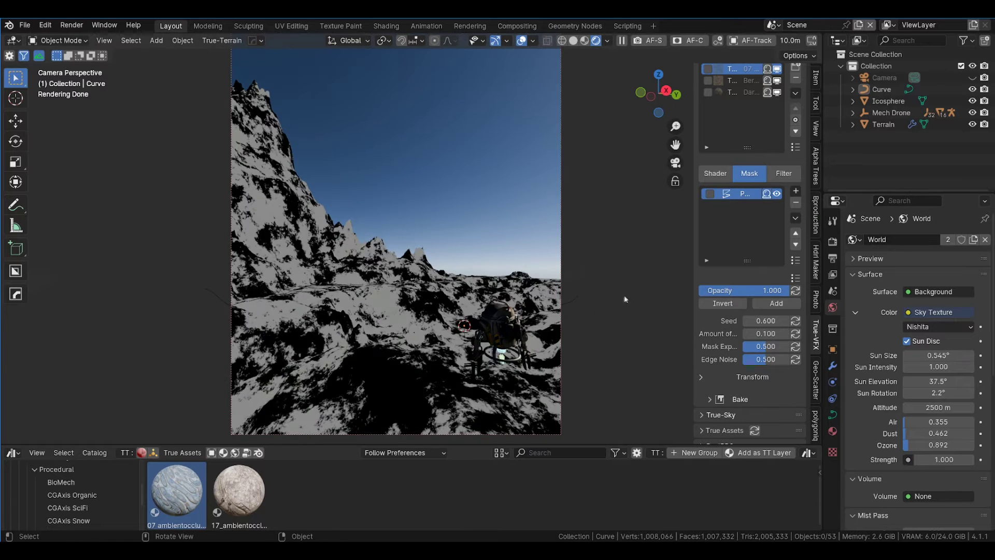
click(787, 334)
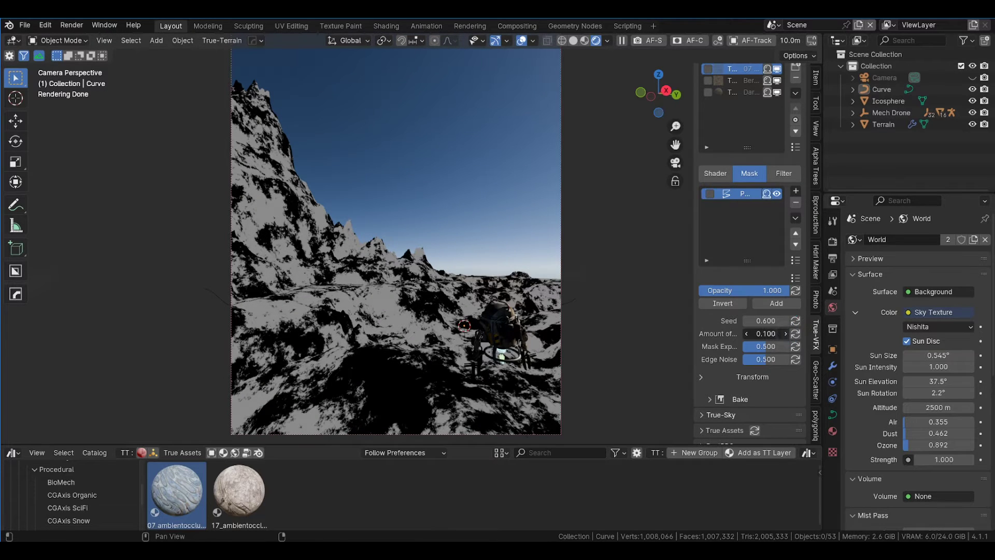
Step: Rotate the Patch Mask 17.3° on X and 14.5° on Y, turning off the mask preview
click(702, 377)
scroll(723, 397, down, 3)
drag(773, 354, 778, 354)
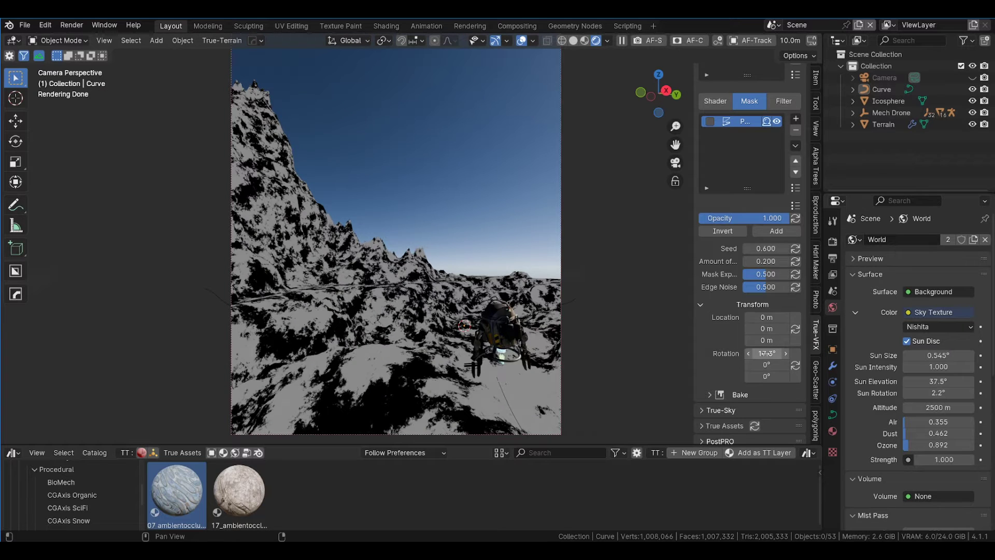
click(767, 122)
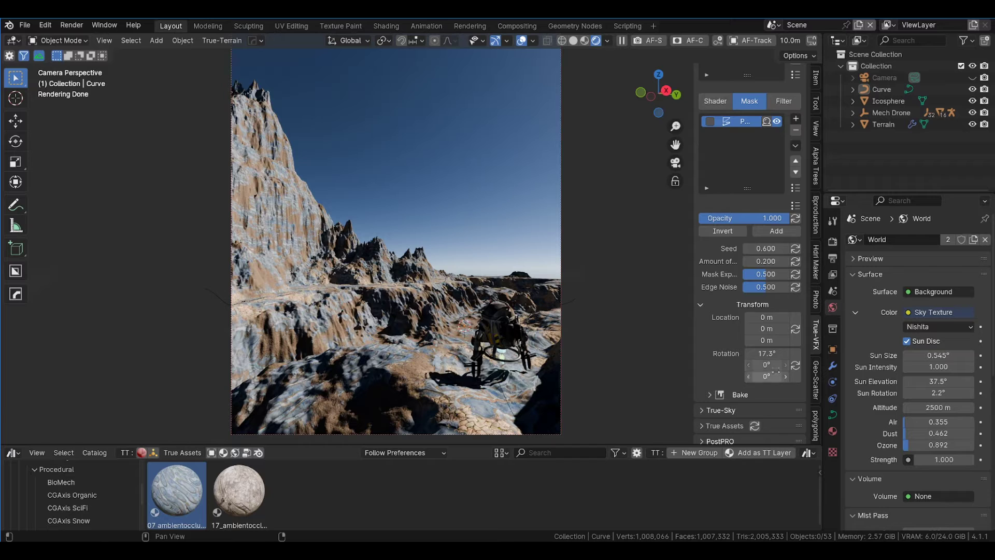
drag(760, 364, 800, 367)
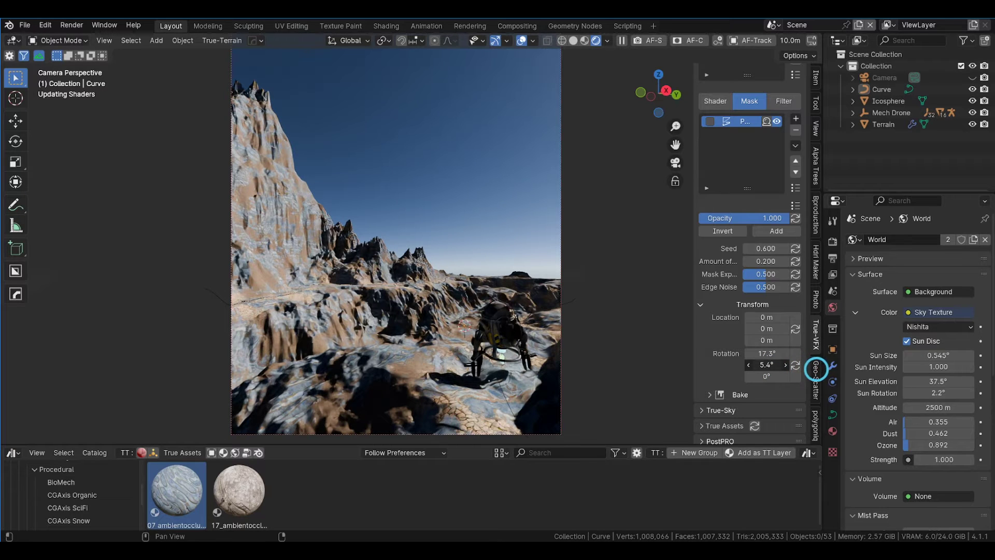
drag(767, 365, 793, 365)
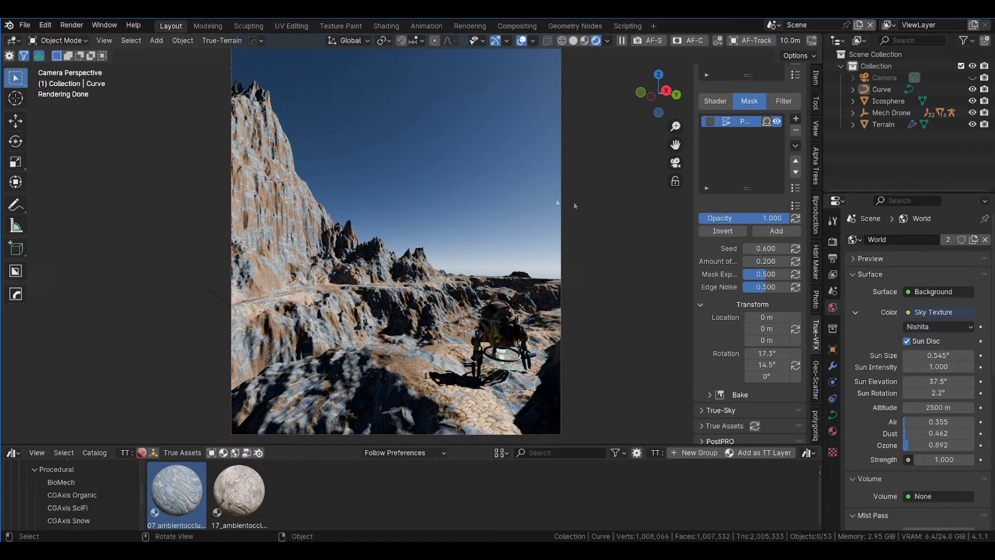
Step: Select the terrain and add the 17_ambientocclusion material to it as a new texture layer
click(657, 270)
click(239, 490)
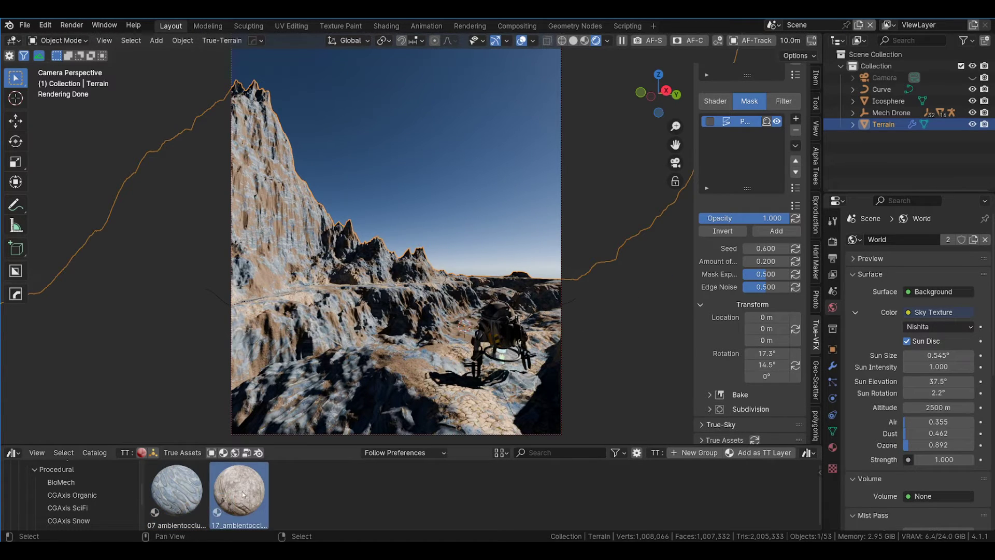
click(771, 453)
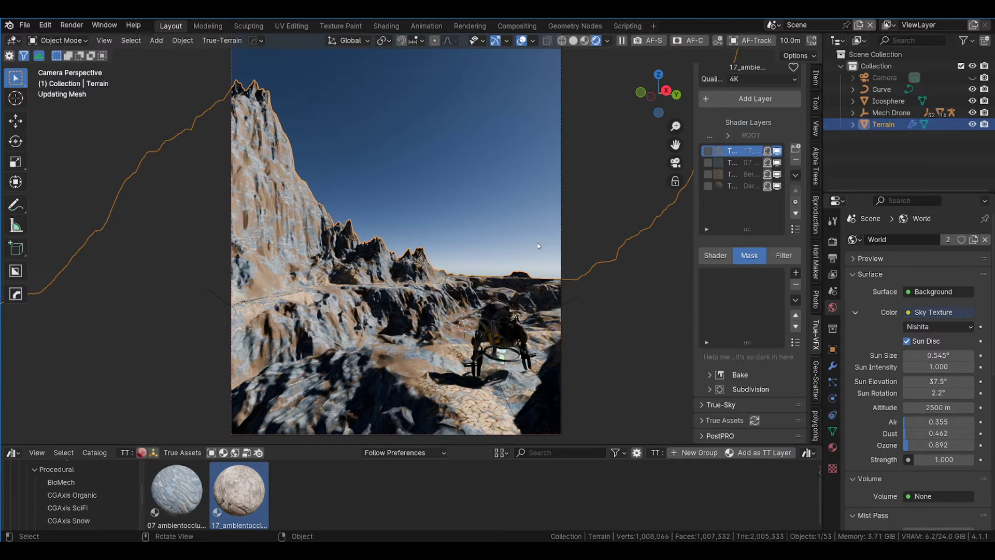
Step: Set the 17_ambientocclusion layer's scale to 136.8 and its displacement to 9.4
click(715, 255)
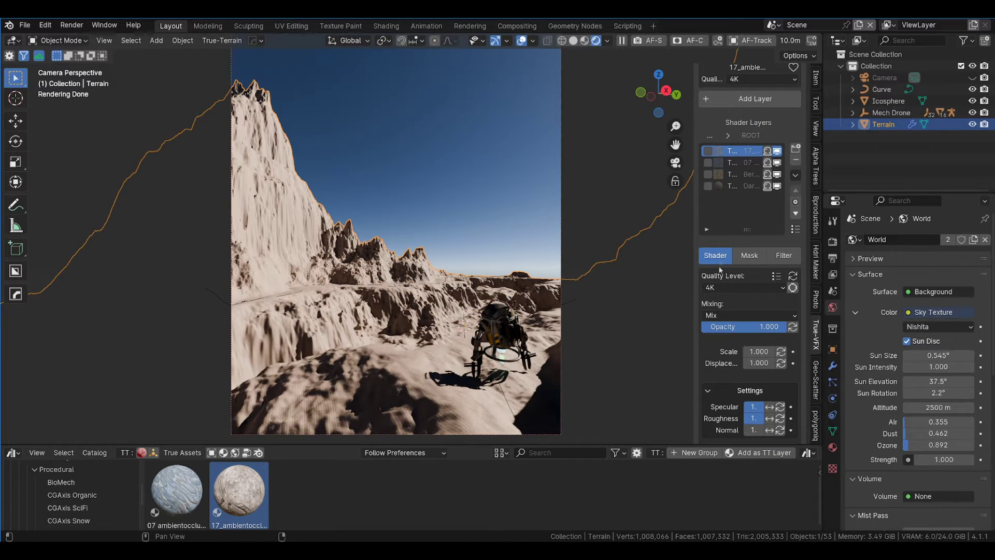
scroll(752, 306, down, 3)
click(754, 304)
text(57)
key(Return)
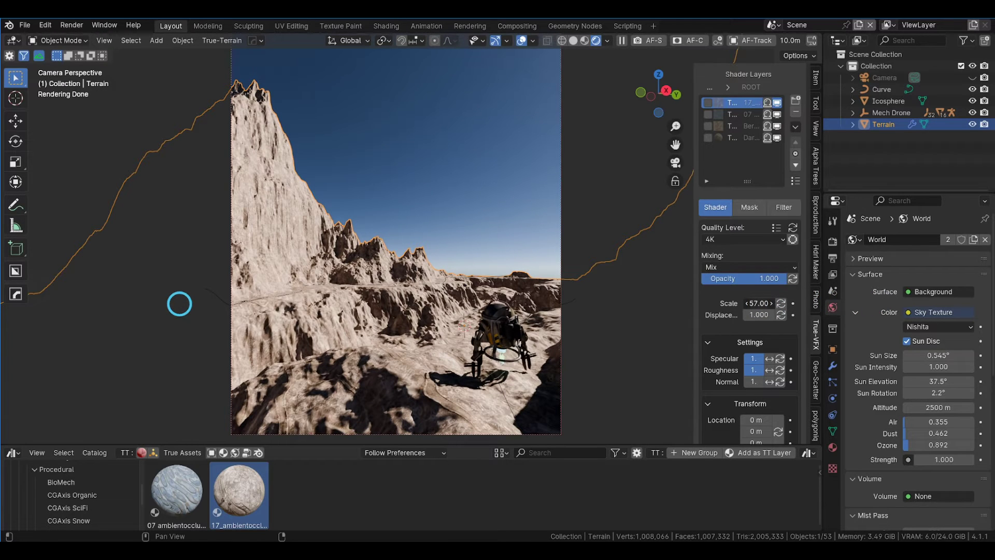
drag(758, 315, 800, 318)
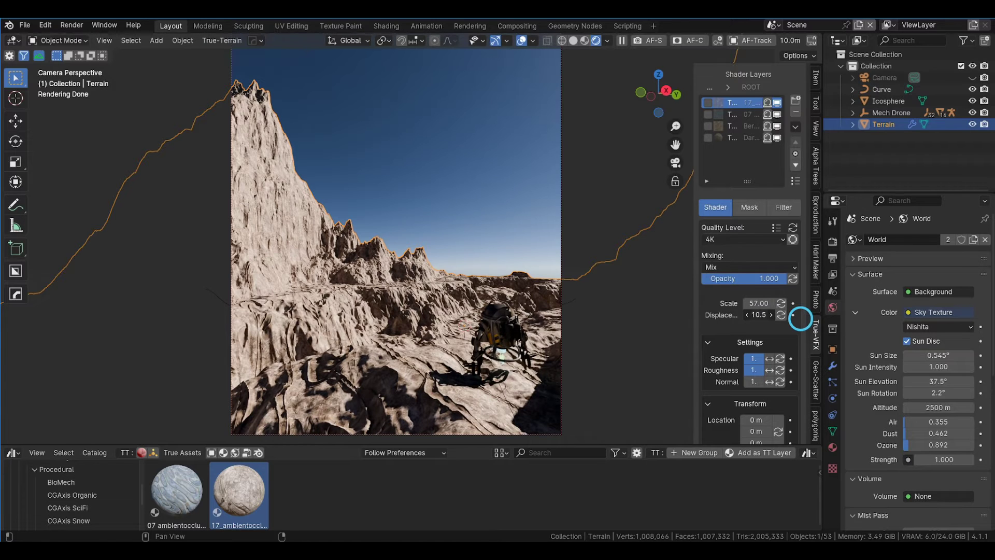
drag(801, 318, 799, 318)
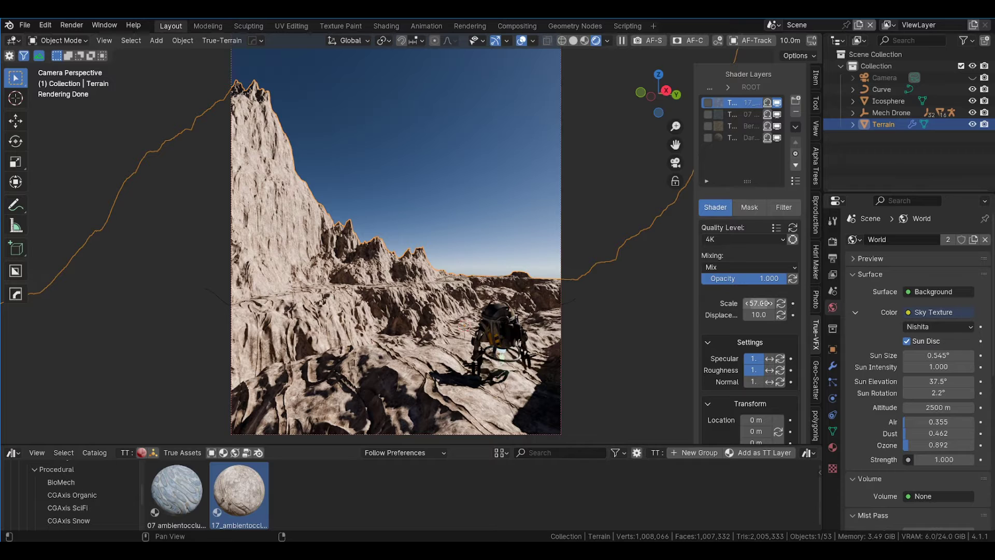
drag(758, 303, 280, 318)
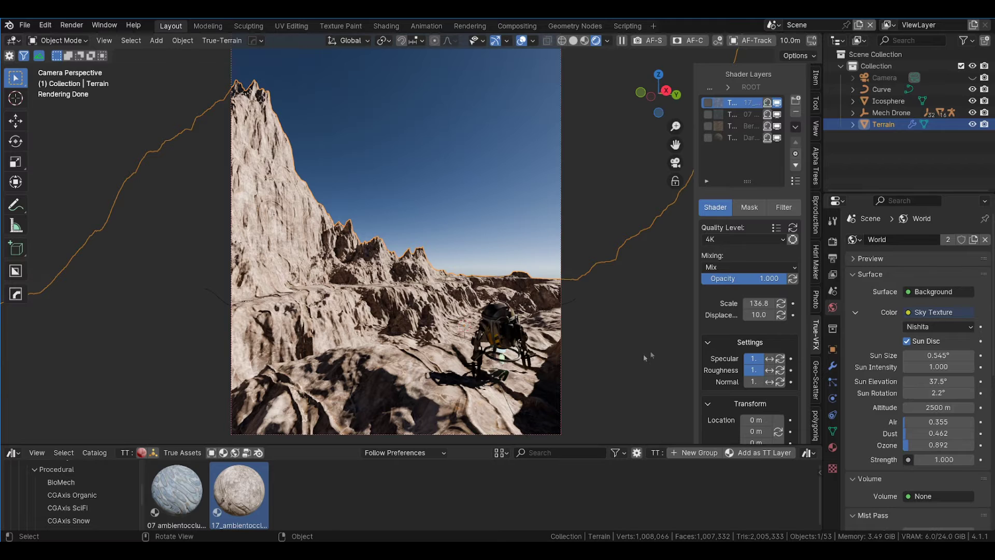
click(748, 316)
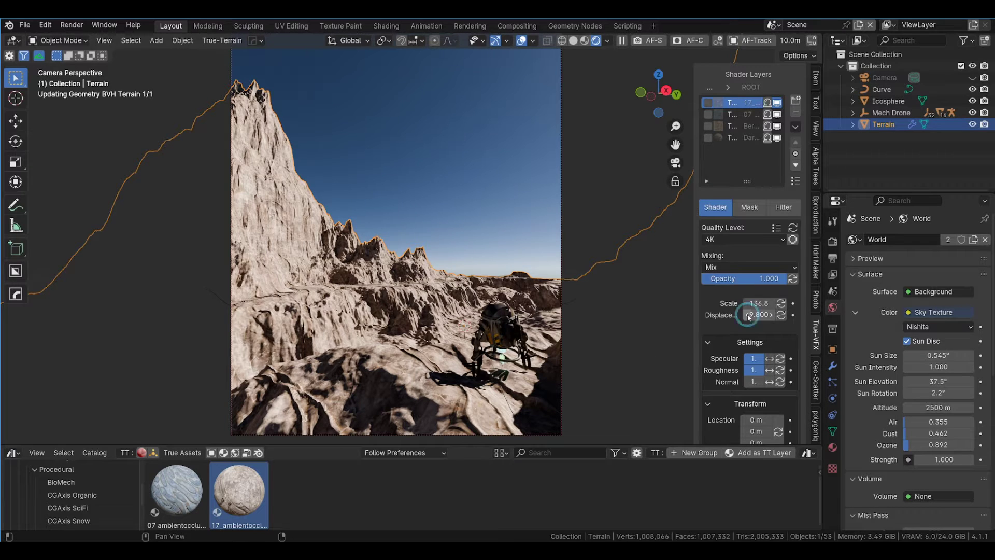
click(748, 316)
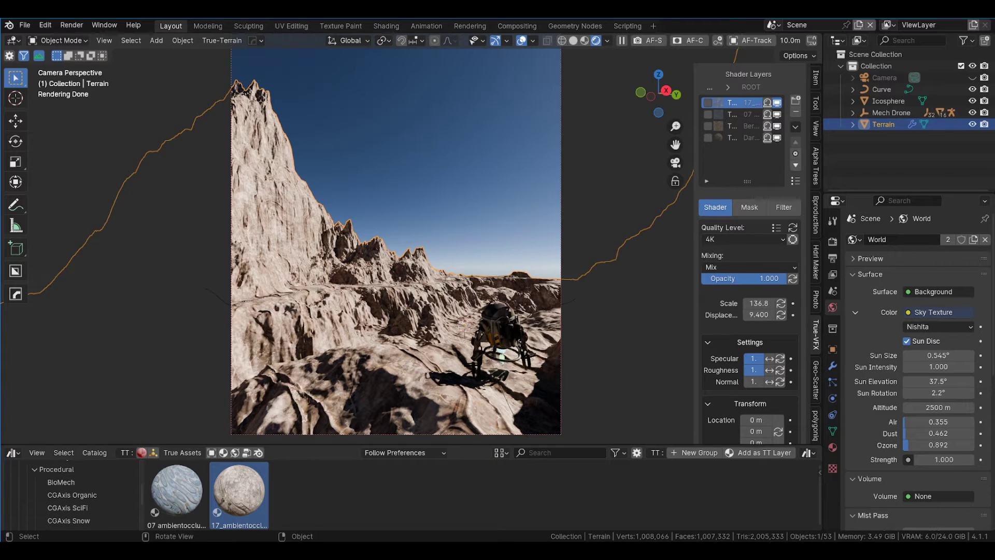
Step: Add a Slope Mask to the 17_ambientocclusion layer, inverted and with a slope factor of 0.912
click(749, 207)
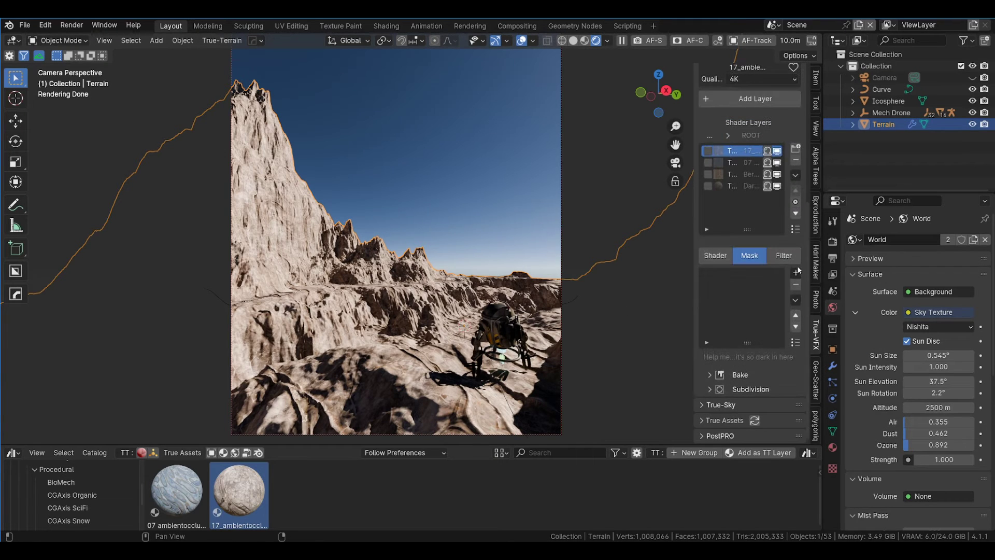
click(798, 271)
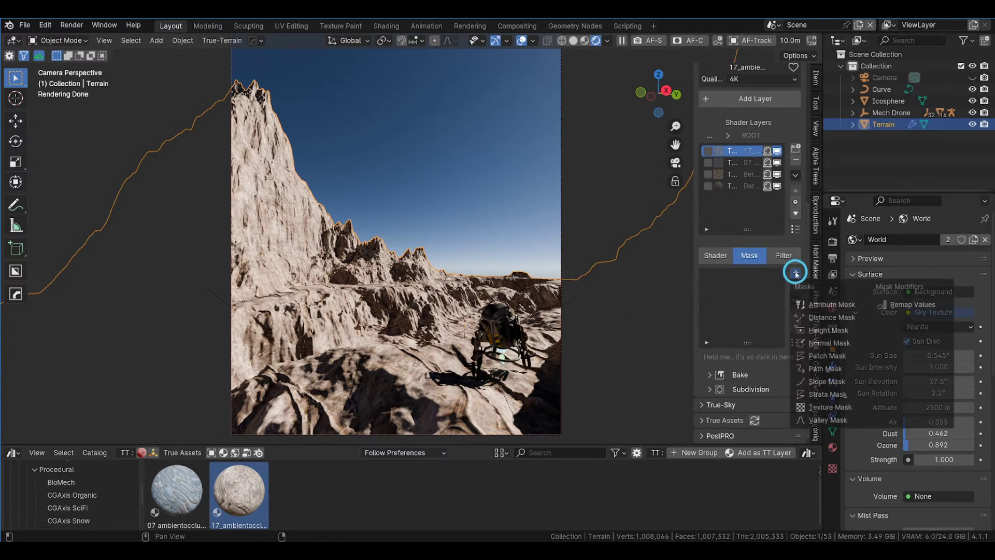
click(829, 382)
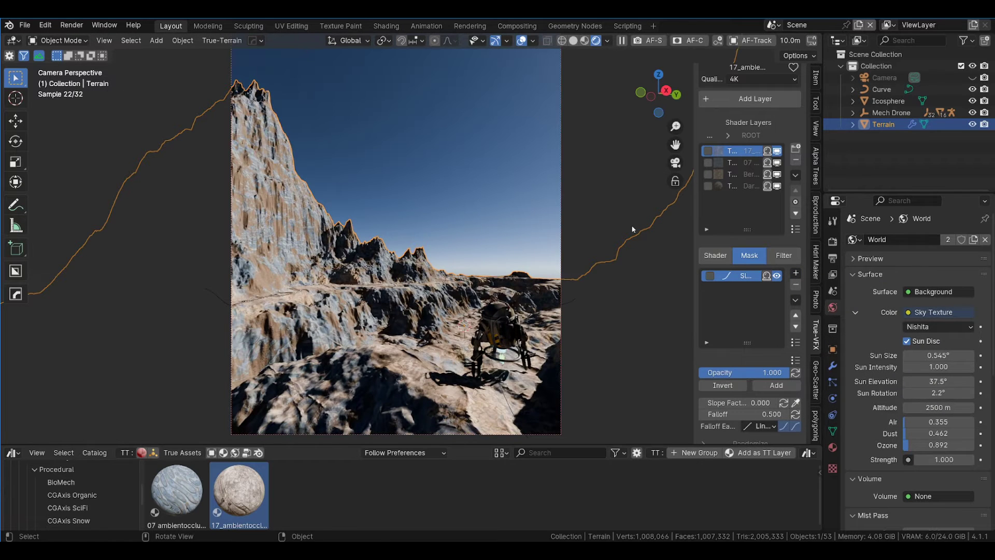
click(723, 385)
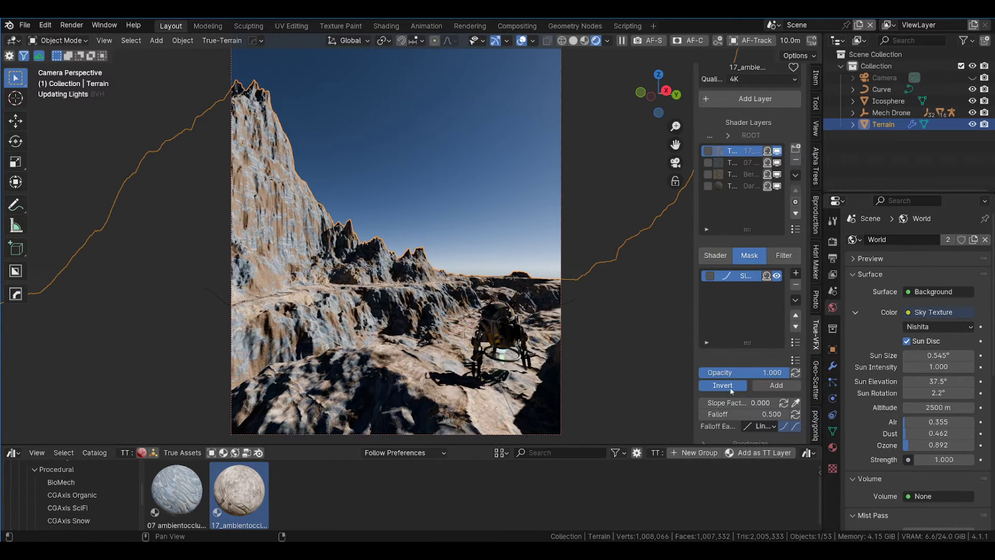
drag(720, 404, 794, 393)
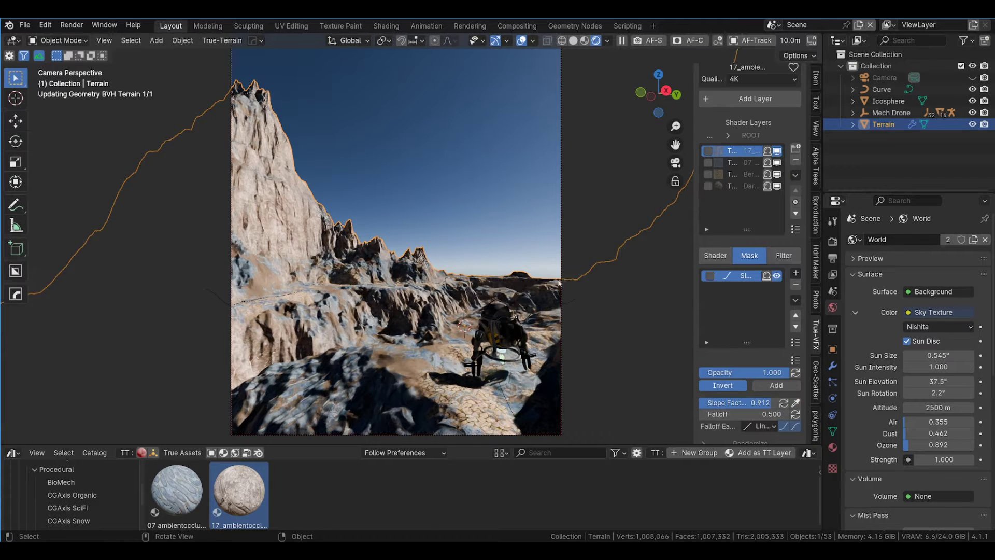
click(487, 198)
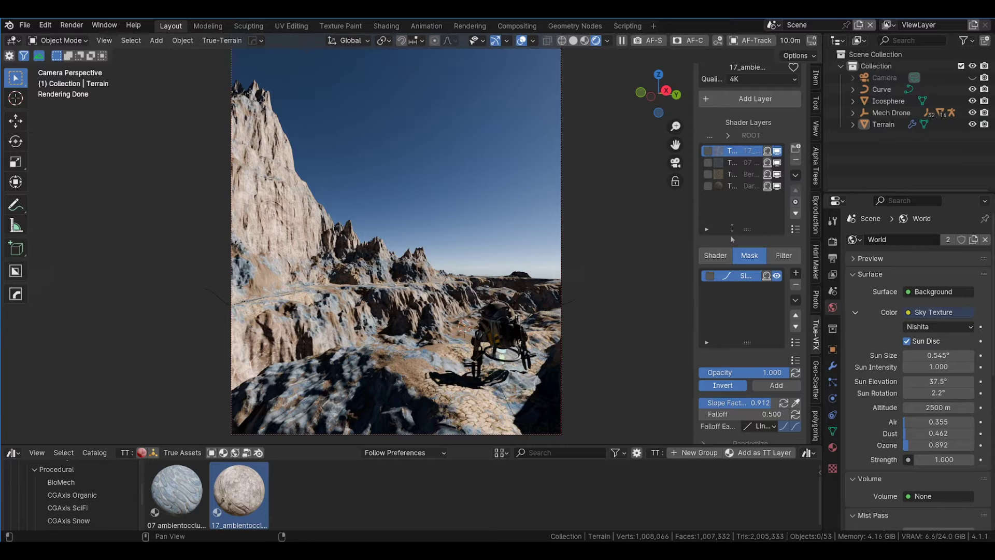
Step: Add a Brightness/Contrast filter to the 17_ambientocclusion layer
click(784, 255)
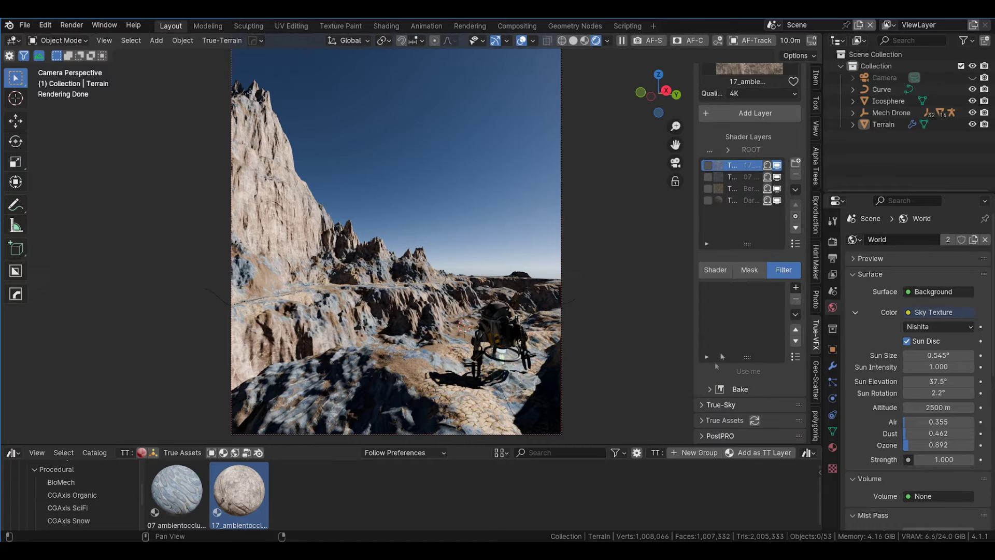
click(796, 287)
click(822, 312)
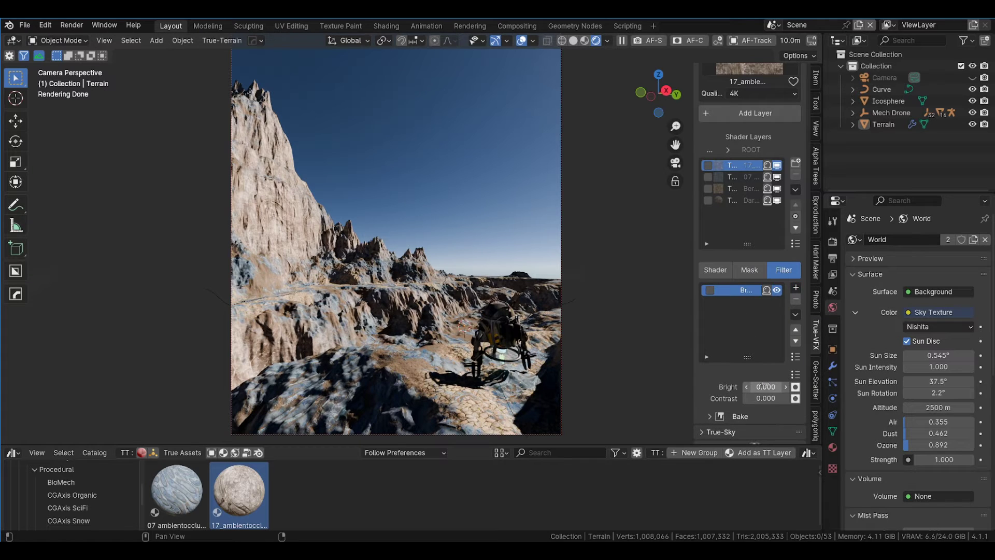
Step: Set the filter's brightness to -0.1 and its contrast to 0.1
drag(765, 387, 757, 385)
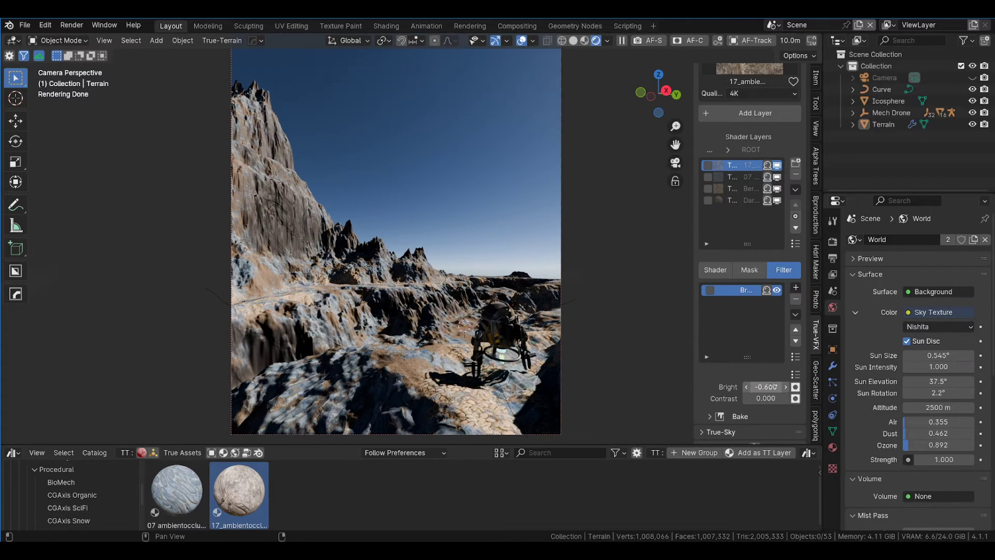
click(786, 388)
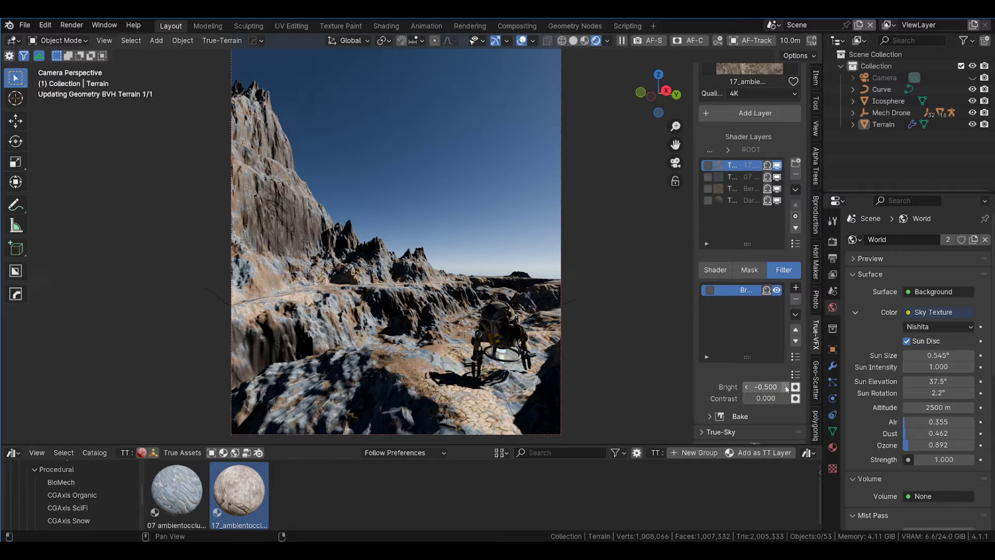
click(787, 387)
click(786, 387)
click(787, 387)
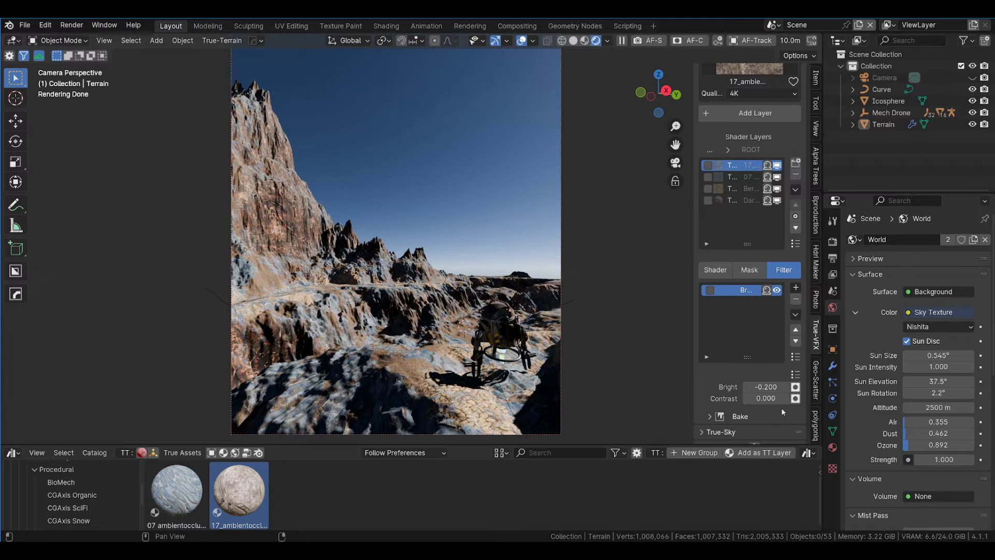
click(787, 388)
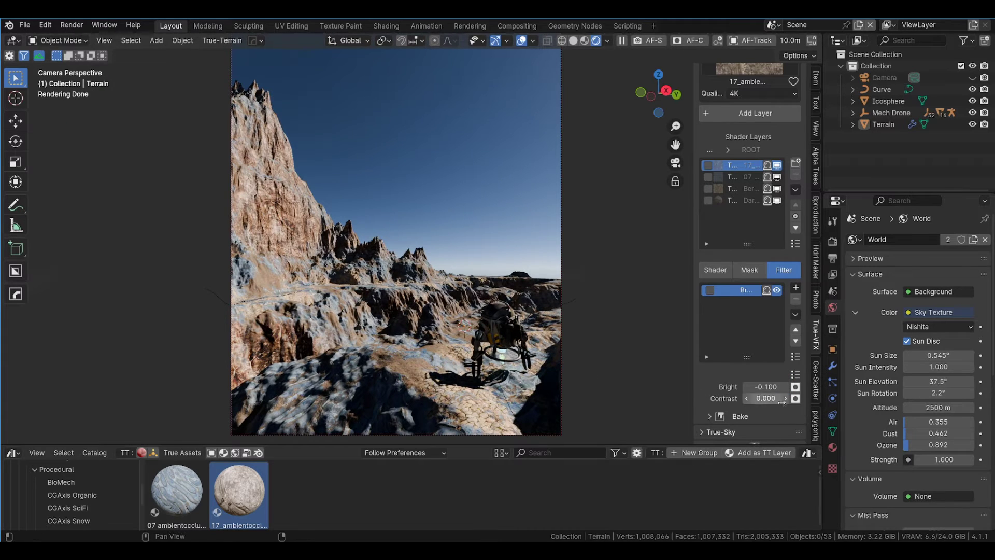
click(786, 398)
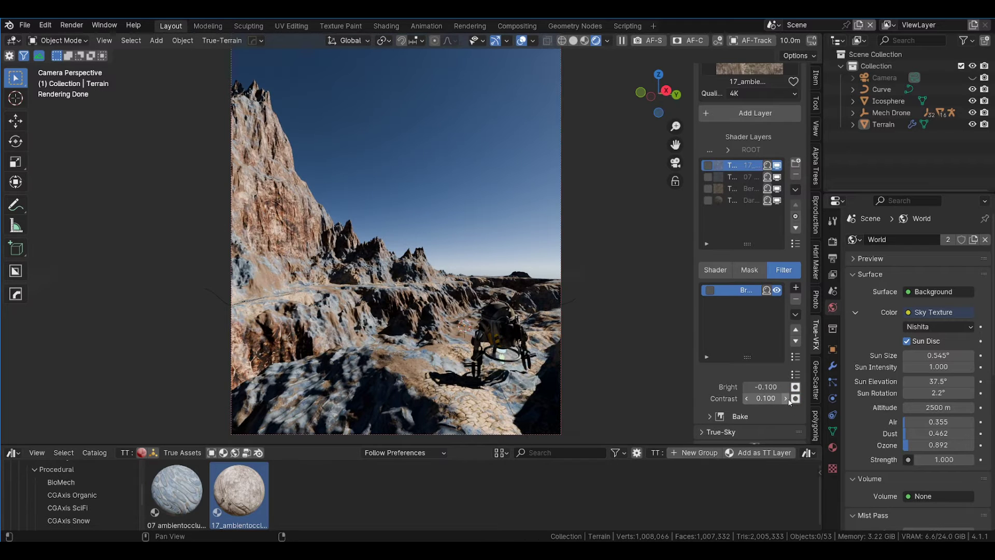
Step: Try a Brightness/Contrast filter on the 07 ambientocclusion layer with brightness -0.1 and contrast -0.3
click(735, 178)
click(796, 287)
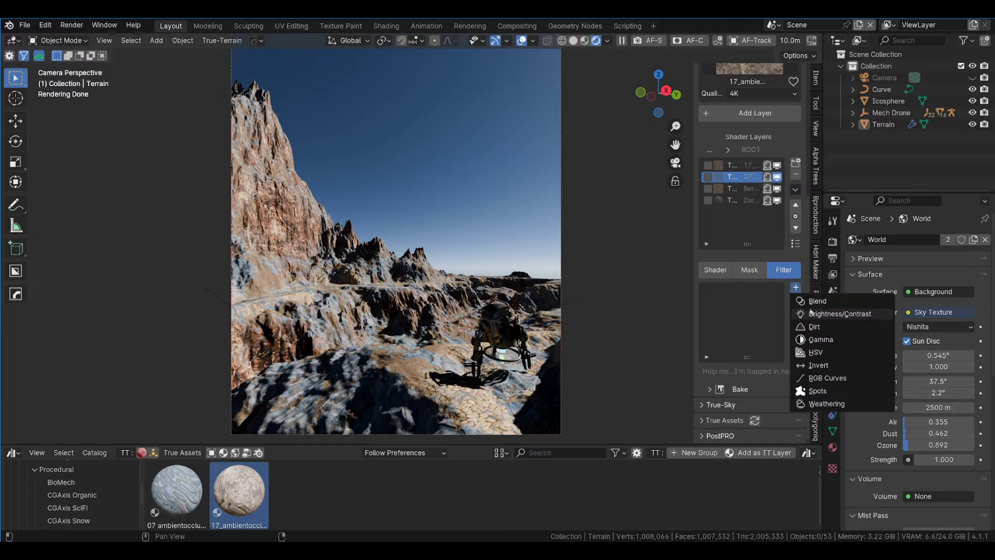
click(829, 314)
click(745, 388)
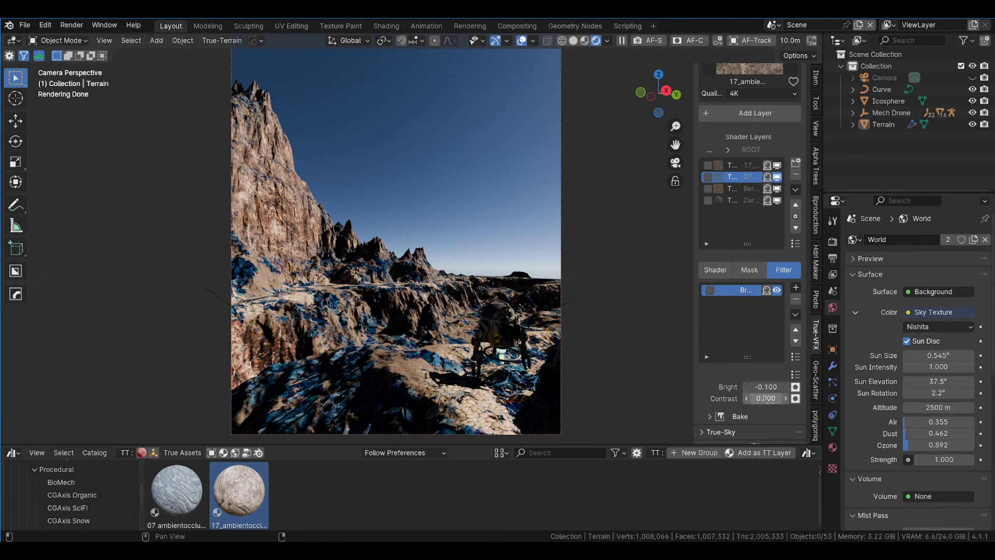
click(786, 399)
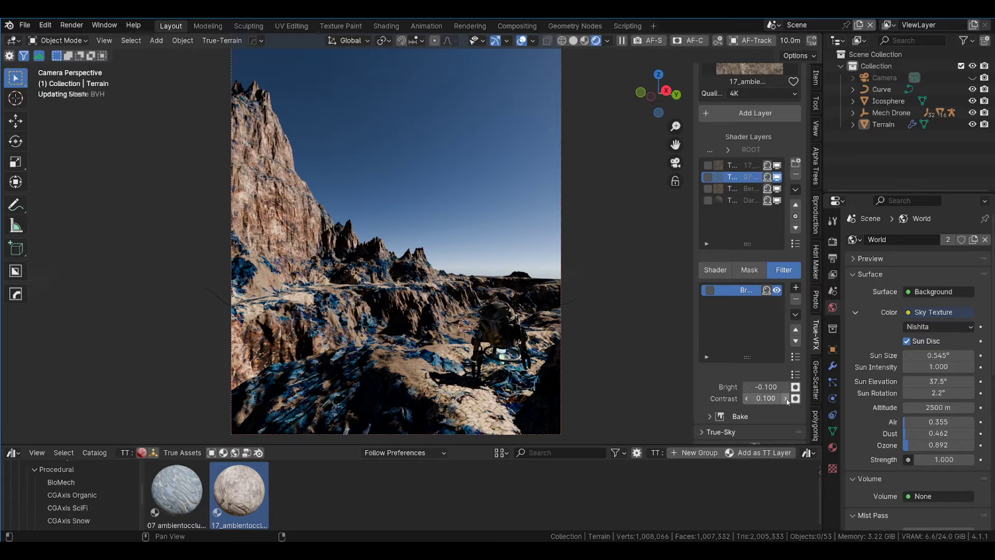
click(747, 399)
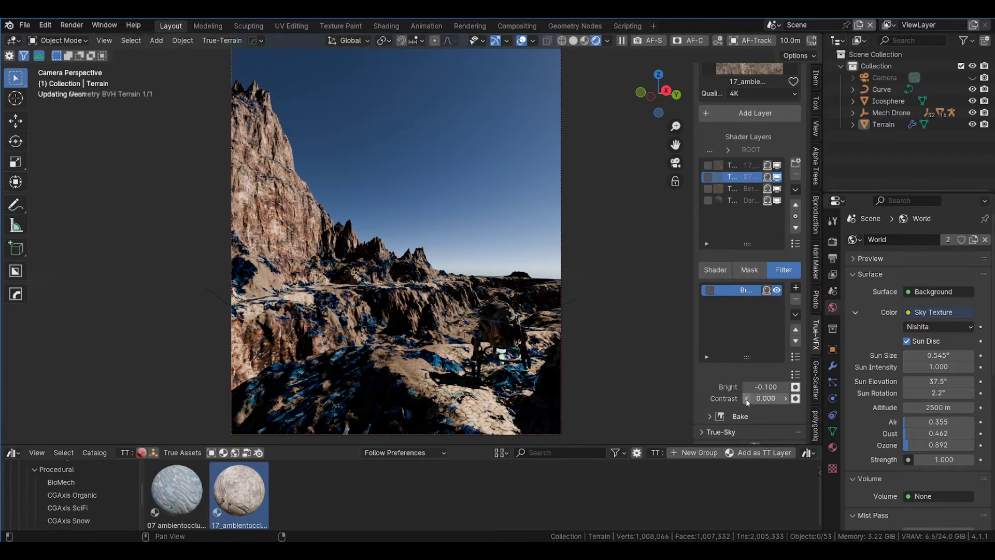
click(747, 399)
click(747, 399)
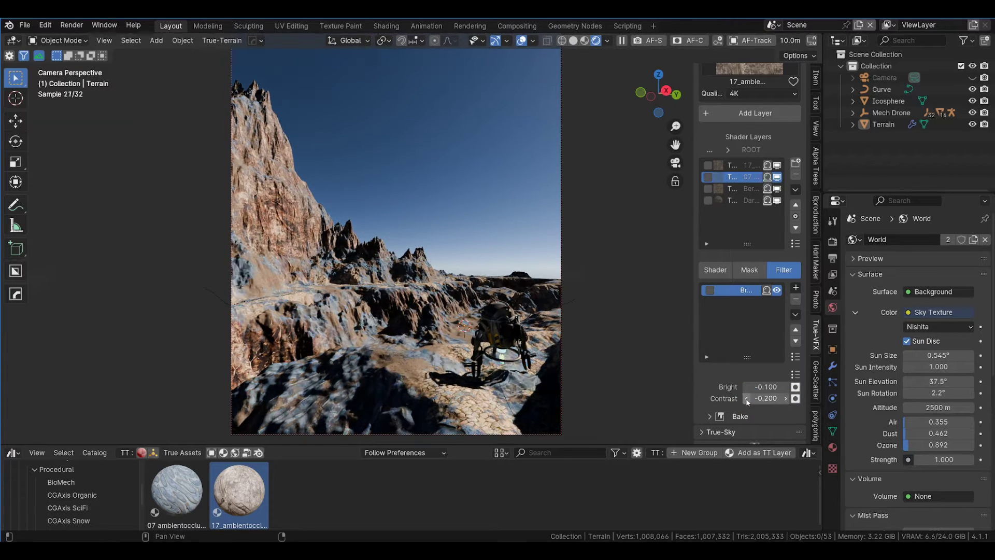
click(747, 399)
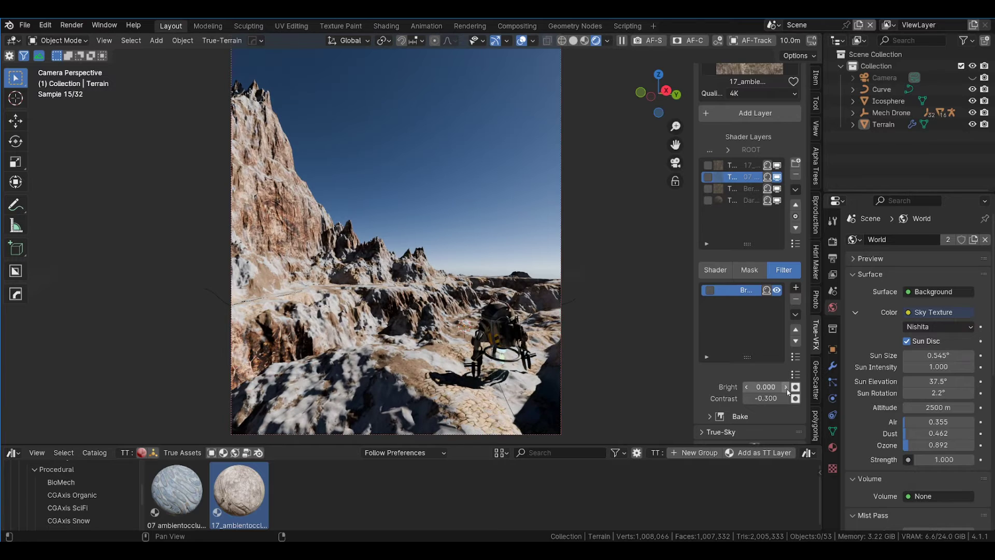
Step: Try a contrast of 0.1 on the 07 ambientocclusion layer's filter and remove the filter from the layer
click(785, 398)
click(786, 399)
click(785, 399)
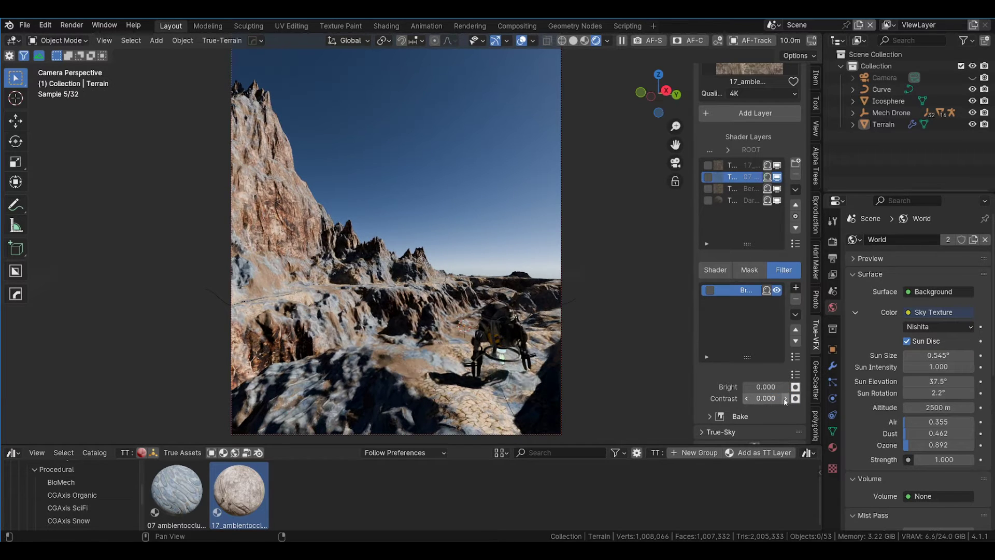
click(786, 398)
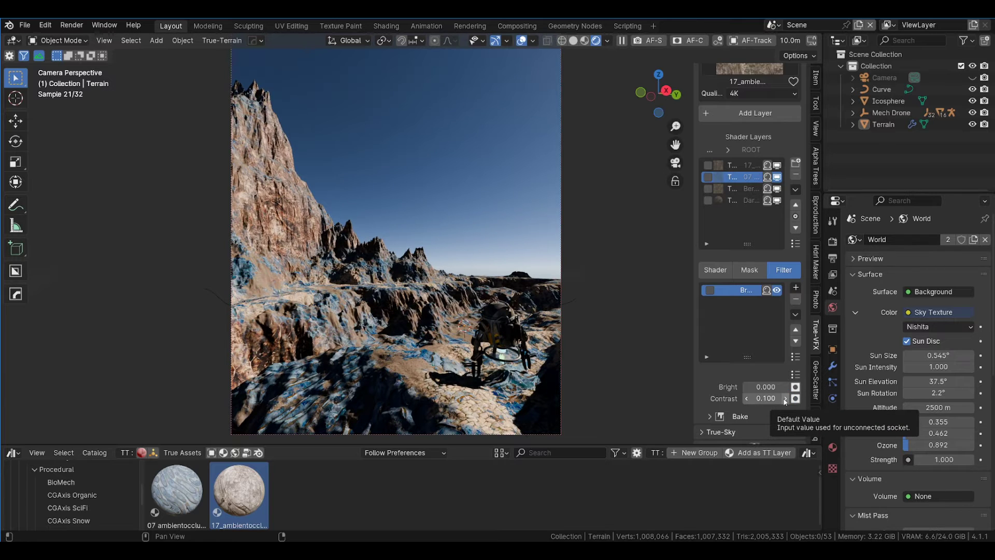
click(747, 399)
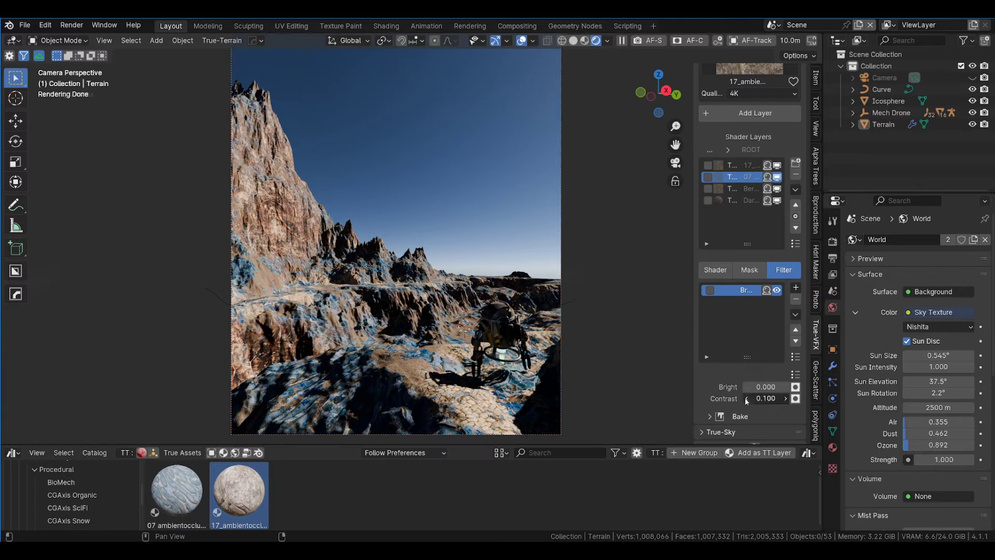
click(796, 299)
Step: Add a Spots filter to the 07 ambientocclusion layer and set the blending mode of its Darken spots to Lighten
click(796, 287)
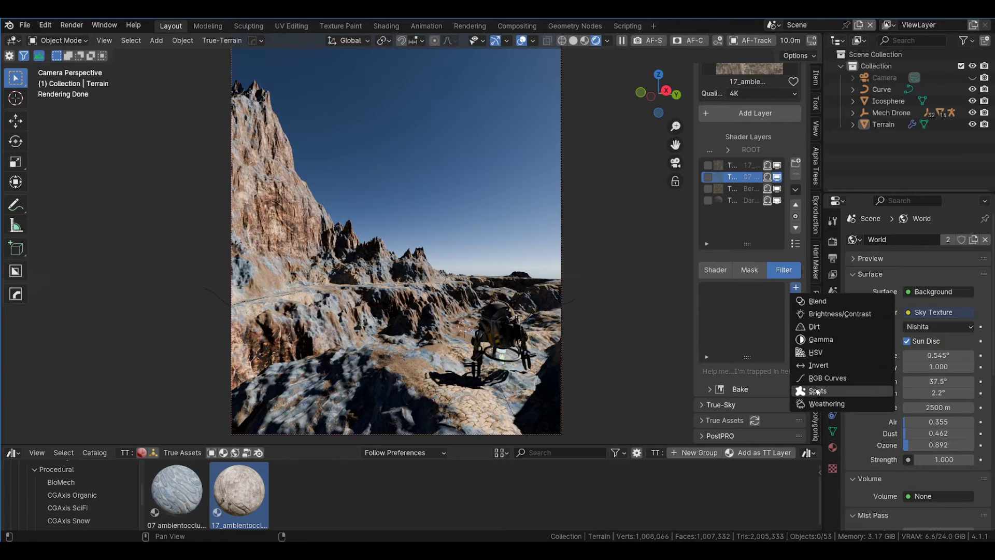
click(816, 391)
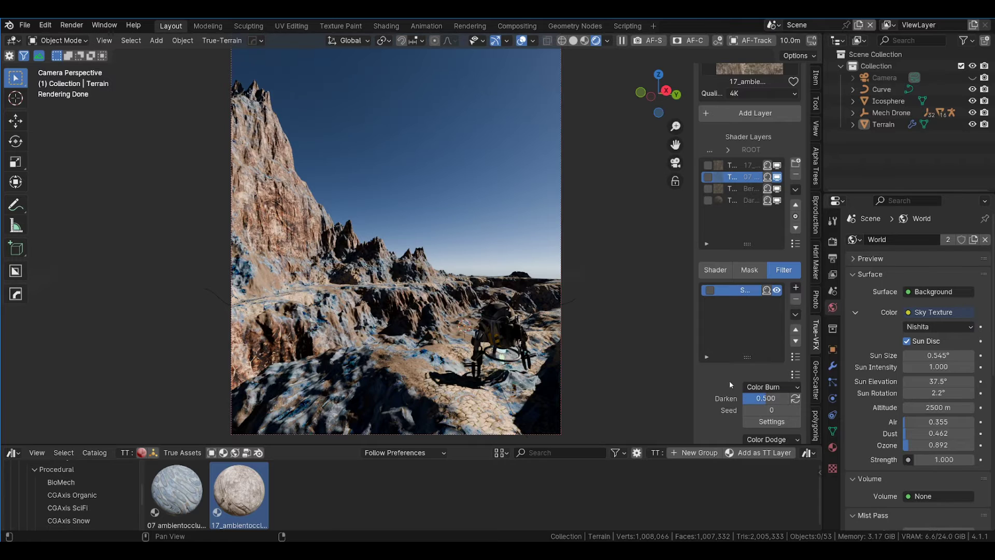
scroll(731, 386, down, 5)
click(768, 291)
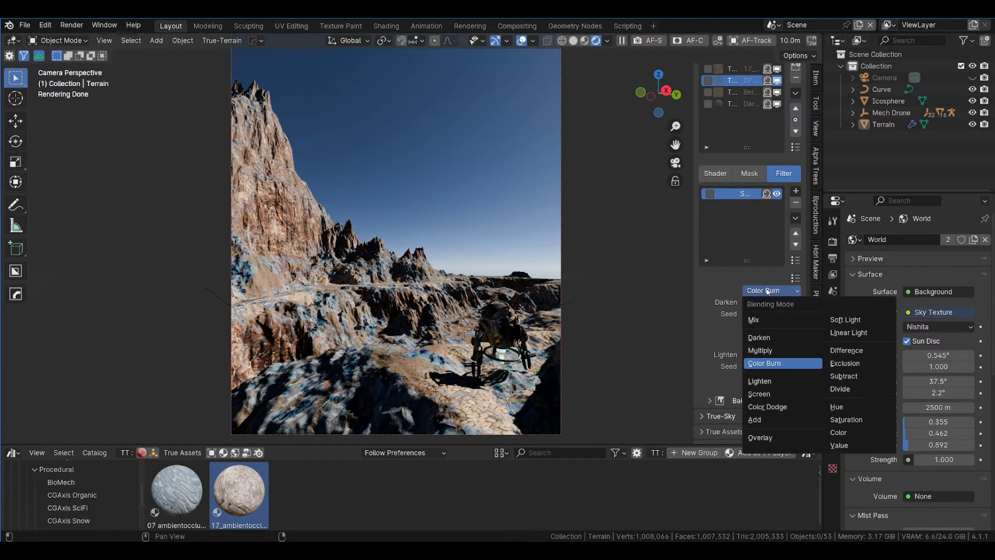
click(777, 381)
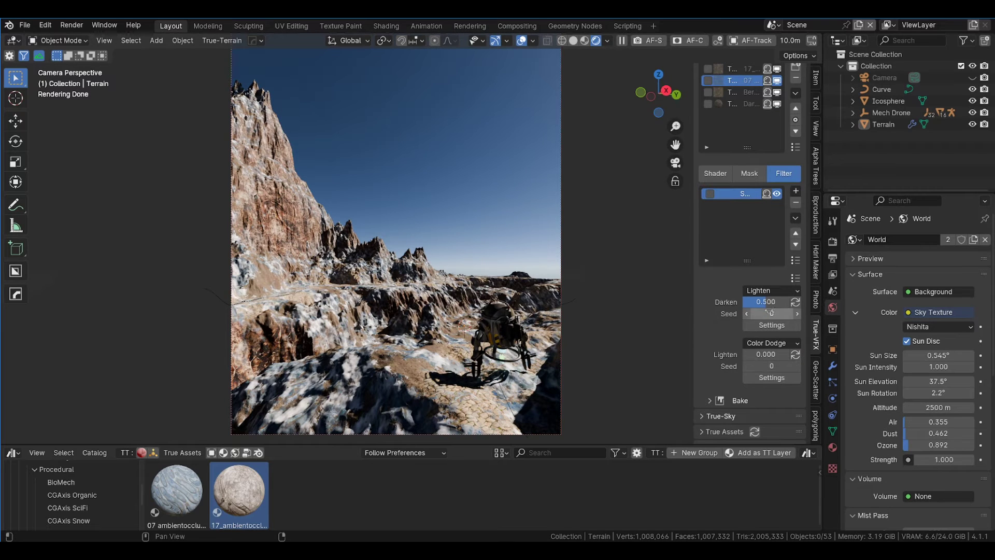
Step: Set the Darken spots' amount to 0.311, their seed to 80 and their blending mode to Color Burn
drag(756, 304, 800, 314)
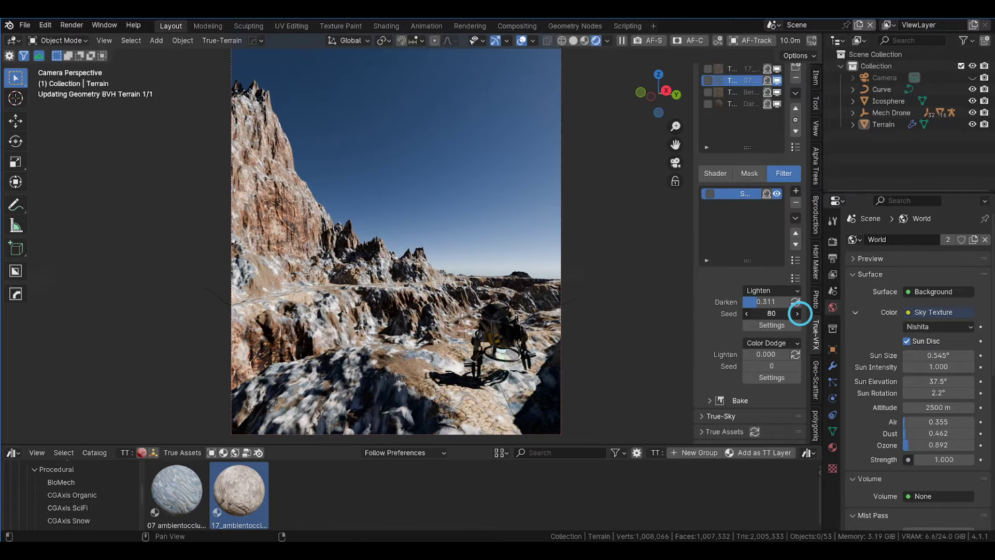
click(765, 291)
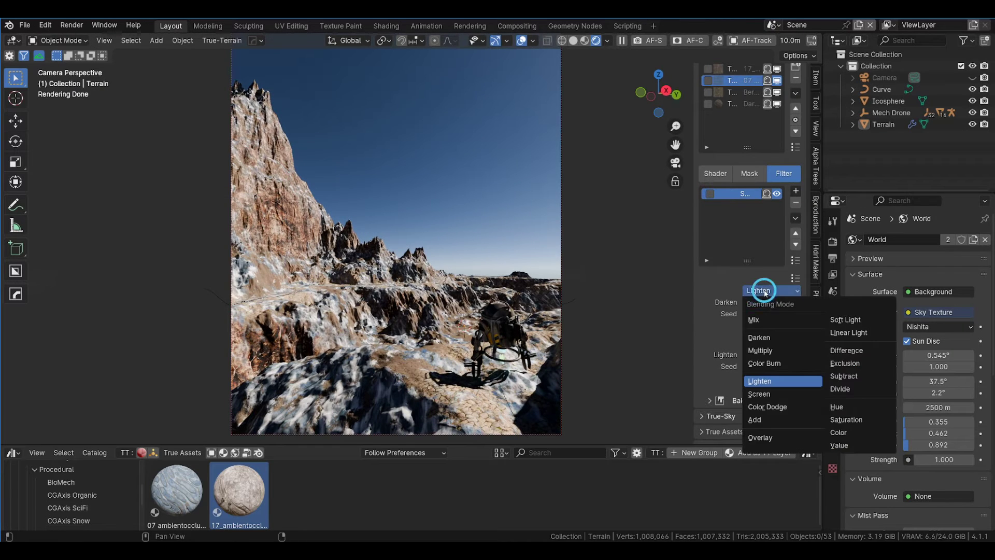
click(765, 363)
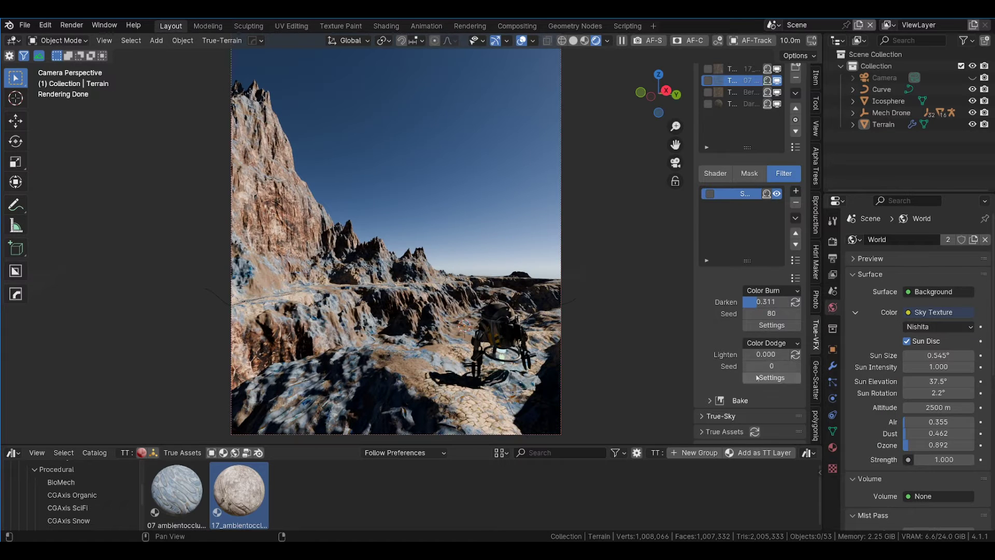
Step: Set the Spots filter's Lighten amount to 0.336 with seed 2, and its Darken amount to 0.369
mouse_move(763, 355)
mouse_down()
mouse_move(775, 352)
mouse_move(760, 357)
mouse_up()
drag(757, 308, 759, 303)
click(798, 367)
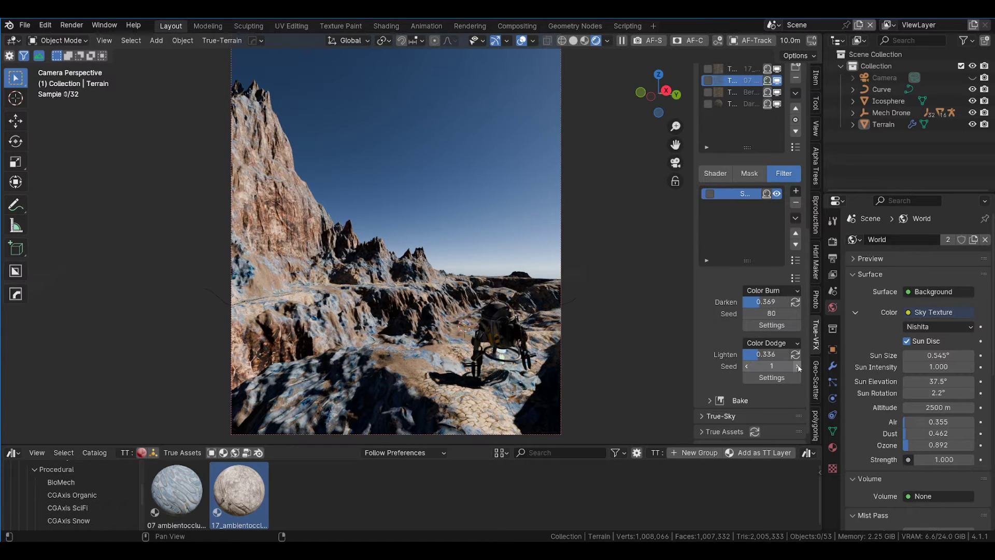
Step: Switch the Lighten spots' blending mode to Lighten and set their amount to 0.590
click(761, 343)
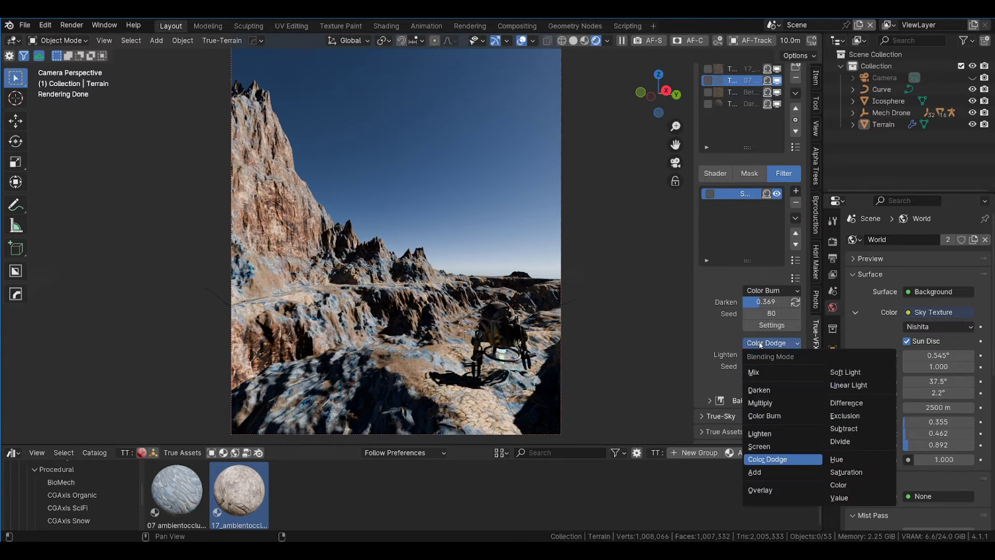
click(761, 434)
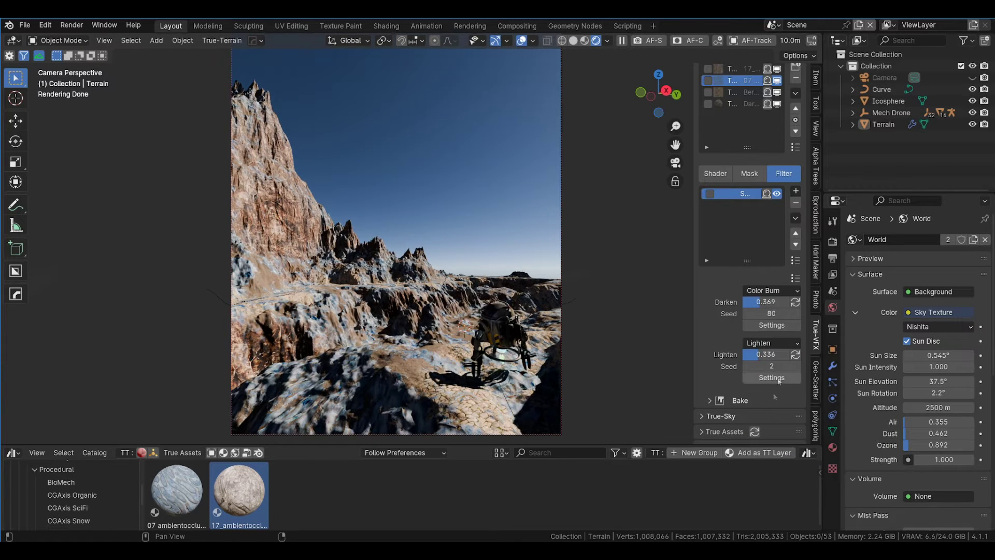
drag(756, 354, 774, 354)
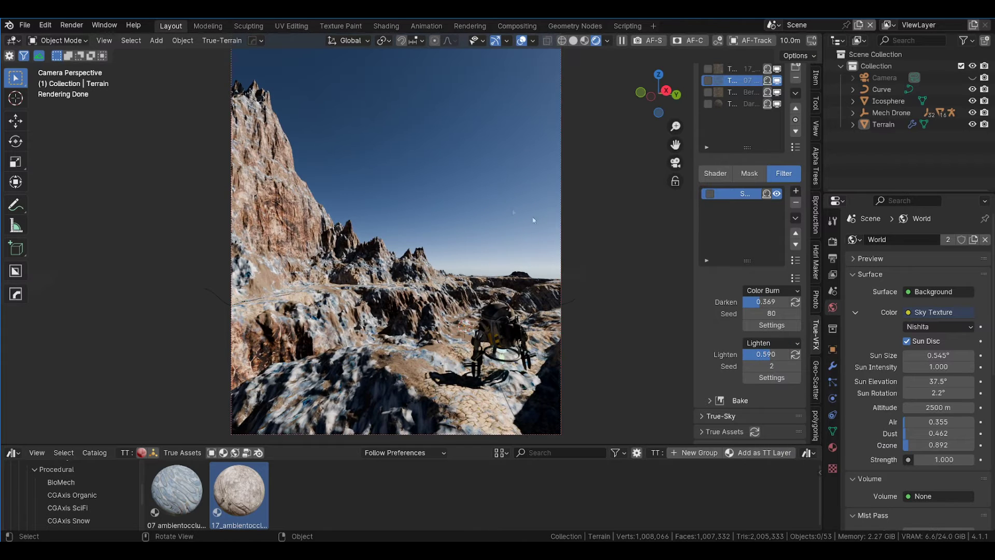
Step: Try a scale of -1.410 on the Lighten spots and adjust the Darken spots' scale
click(791, 382)
drag(766, 389, 756, 389)
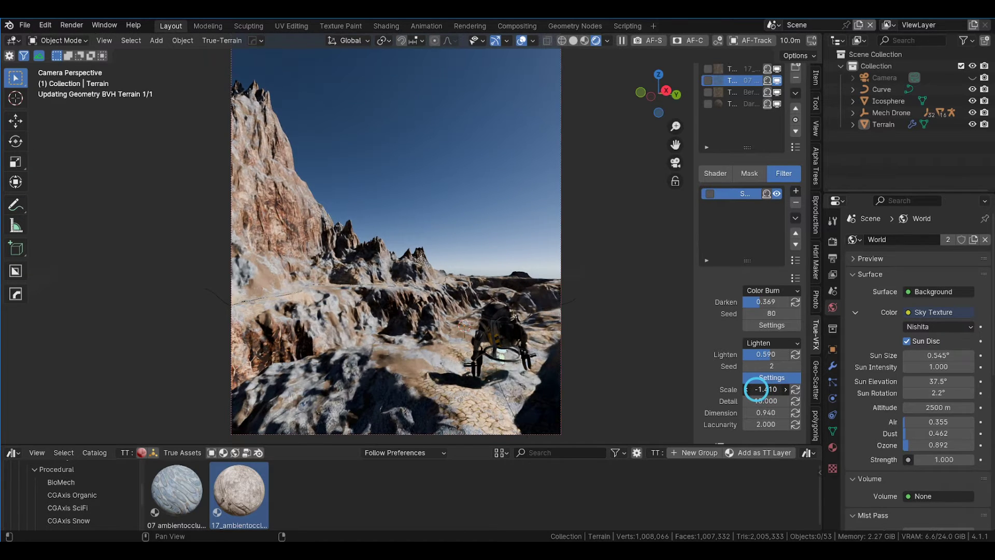
click(767, 325)
mouse_move(770, 337)
mouse_down()
mouse_move(782, 337)
mouse_move(761, 337)
mouse_move(773, 336)
mouse_up()
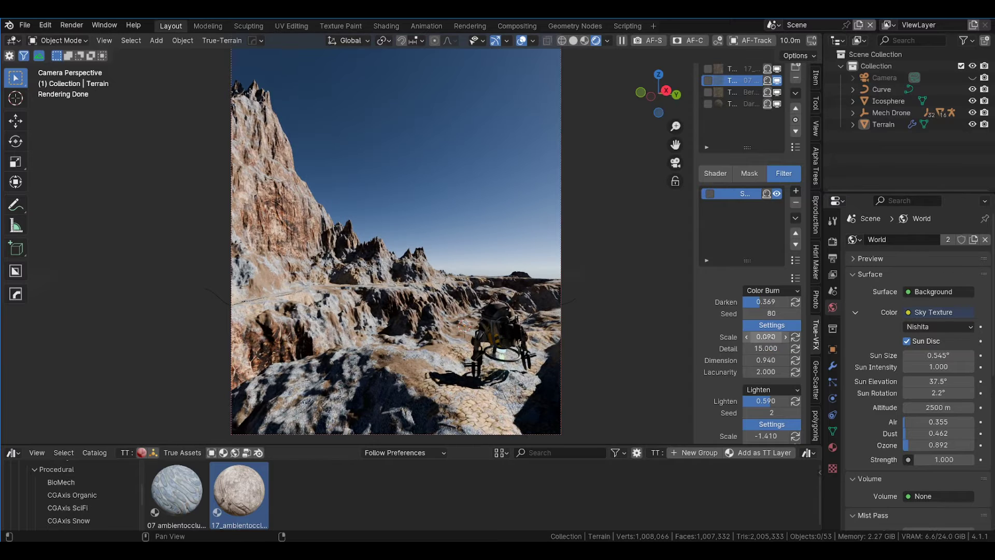
Step: Reset the scale of both the Darken and Lighten spots, and set the Lighten scale to 0.290
click(796, 338)
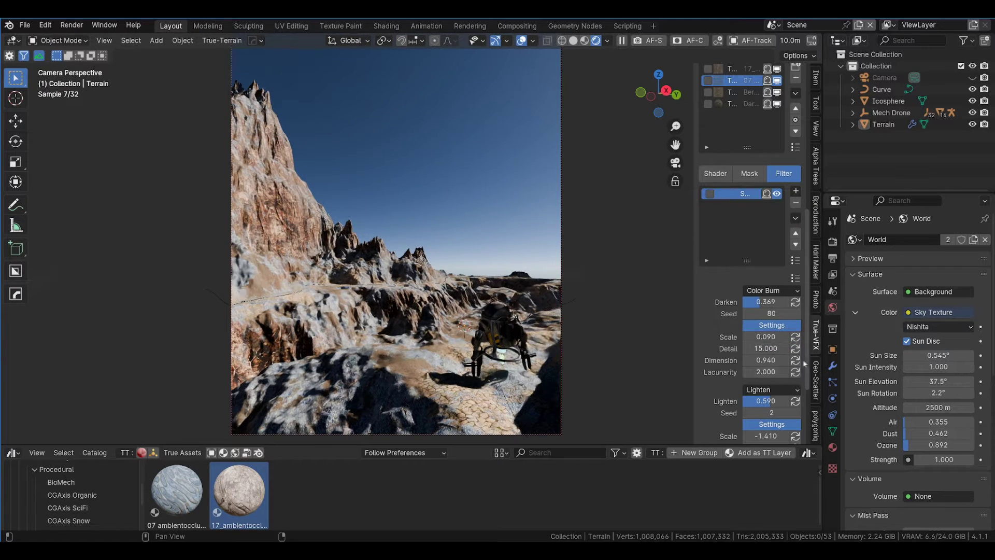
click(796, 436)
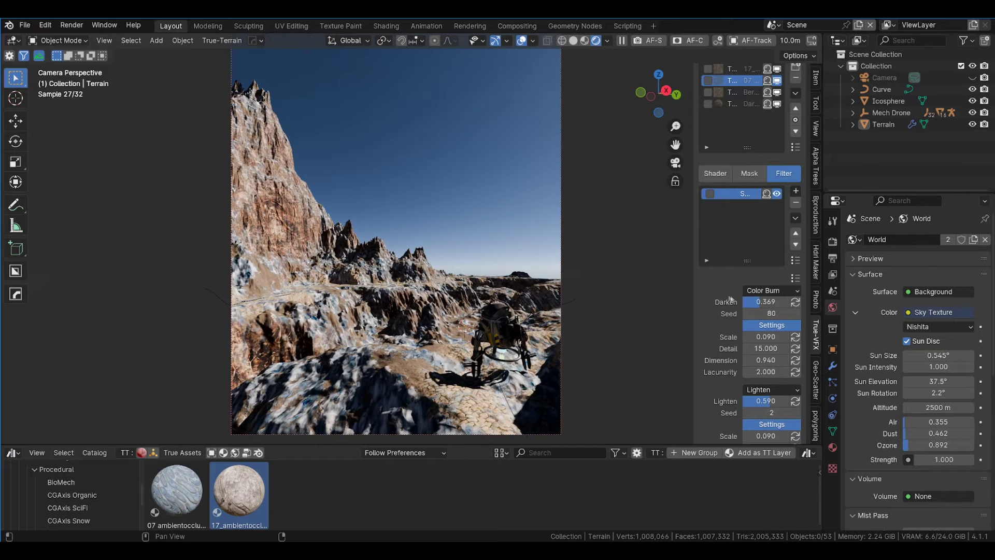
drag(765, 437, 763, 437)
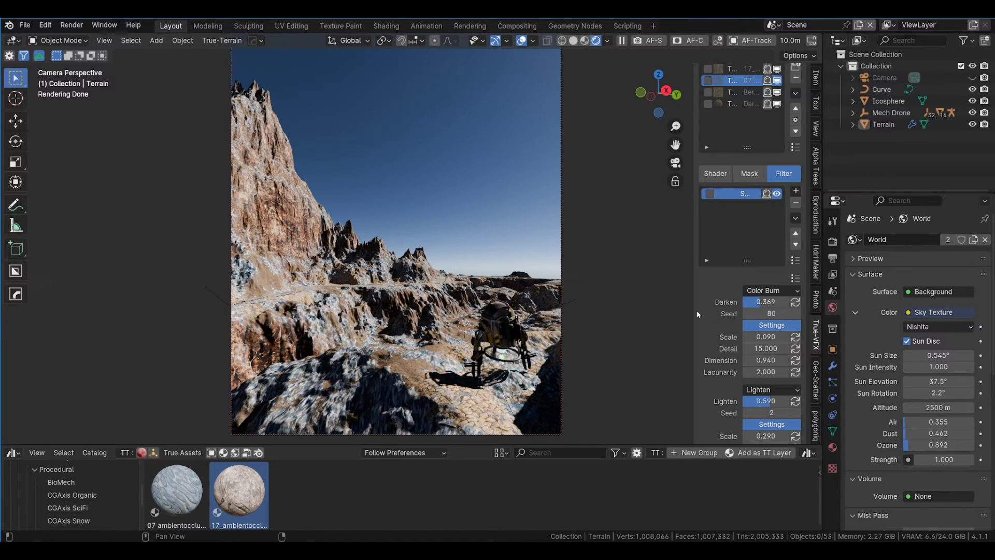
Step: Try the mud_2 texture on the Dark Wet 008 shader layer
scroll(733, 287, up, 2)
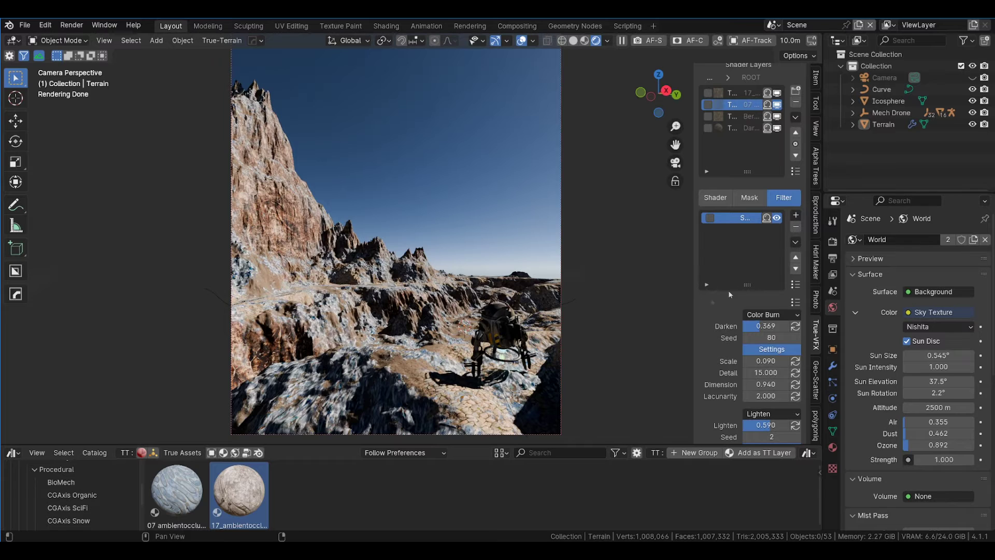
click(733, 127)
scroll(733, 127, up, 6)
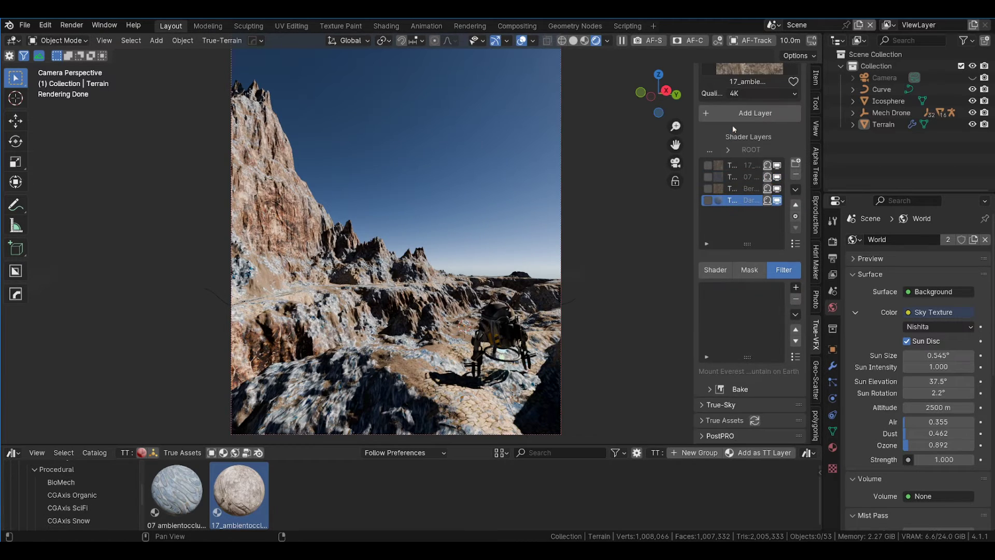
click(718, 201)
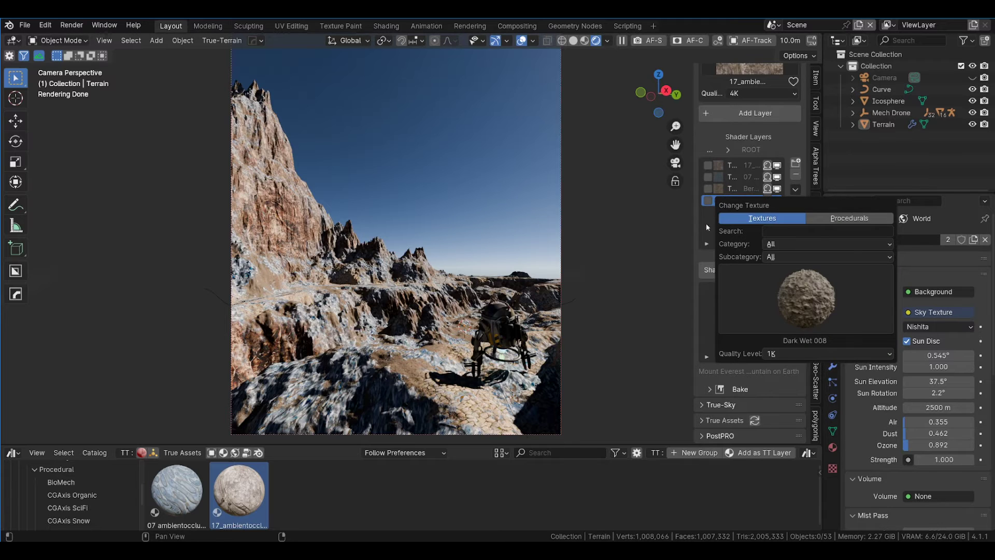
click(705, 228)
click(719, 202)
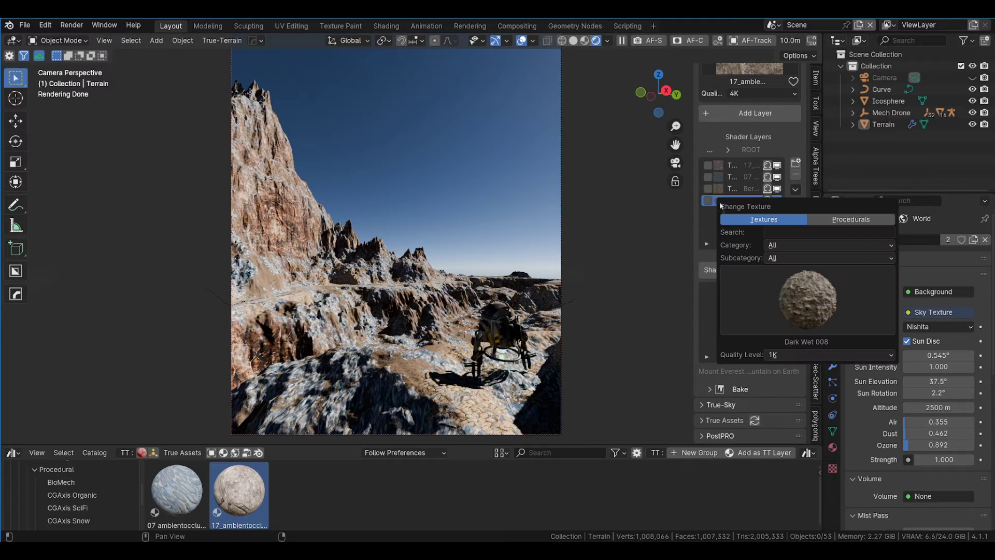
click(806, 298)
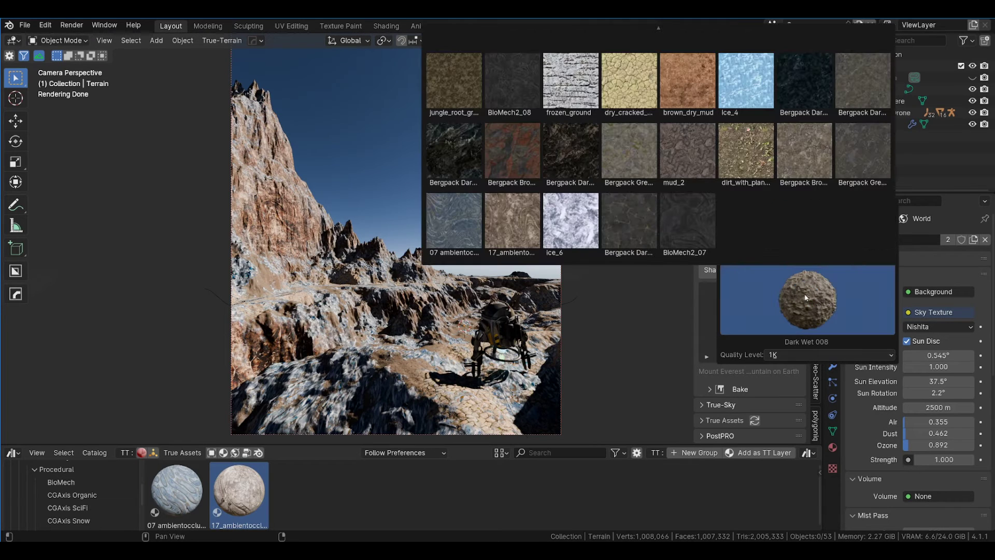
click(692, 154)
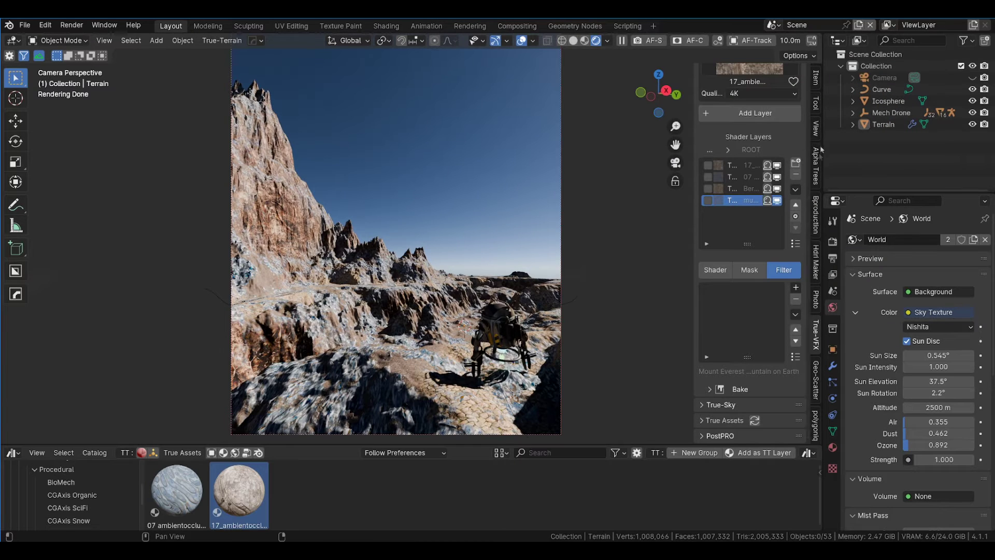
Step: Try the Bergpack Dark Rock 002 4K texture on the same shader layer
click(720, 202)
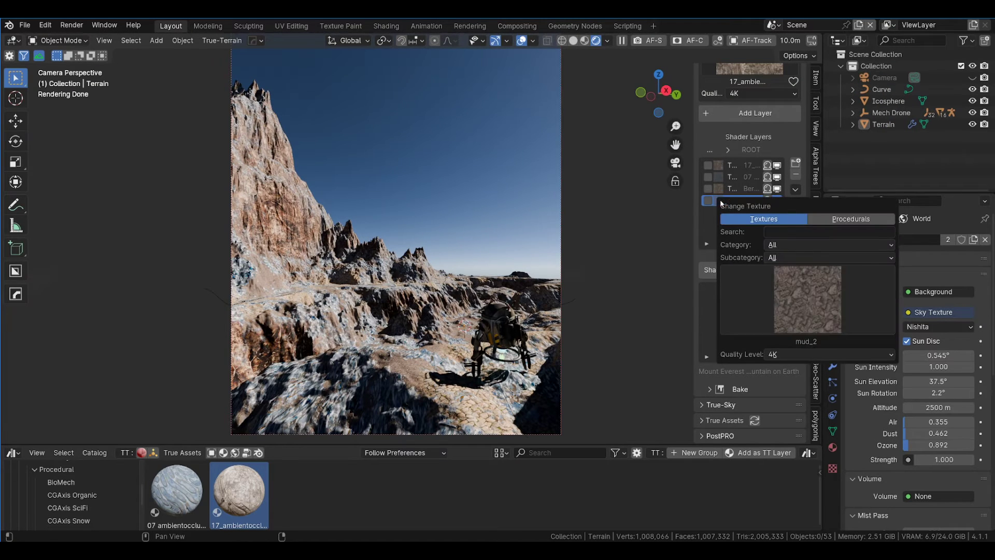
click(791, 297)
click(577, 166)
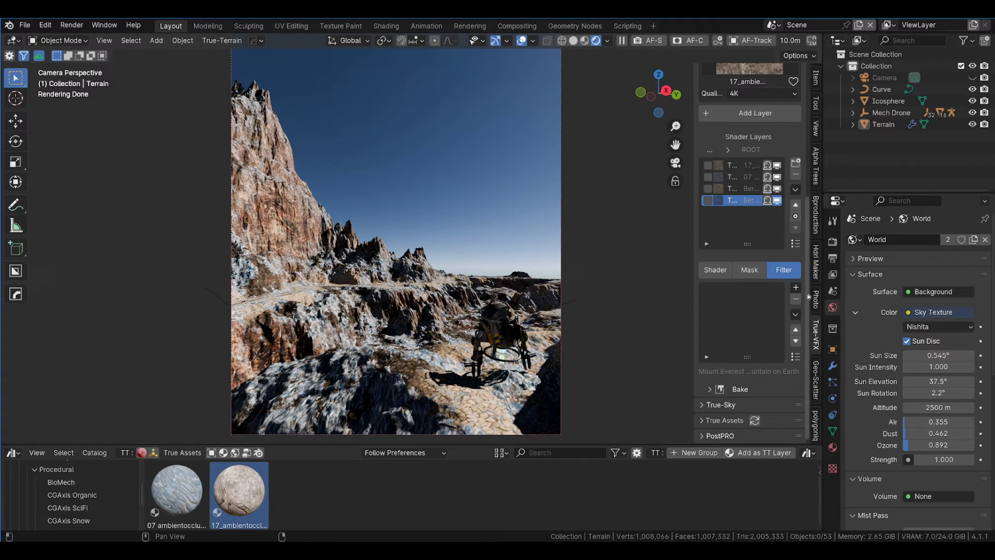
Step: Change the last shader layer's texture to the mossy green Bergpack texture and set its scale to 20.50
click(718, 201)
click(804, 300)
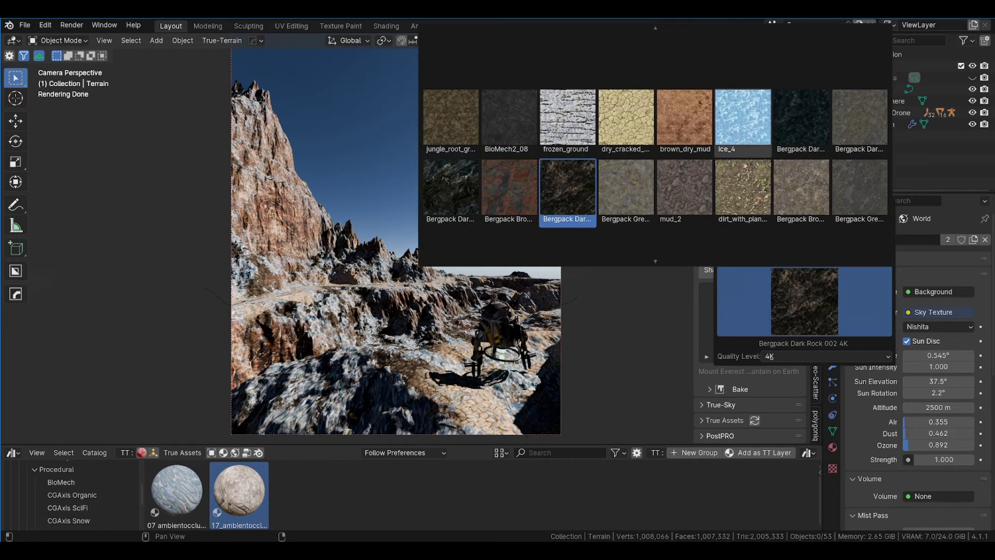
scroll(691, 144, up, 5)
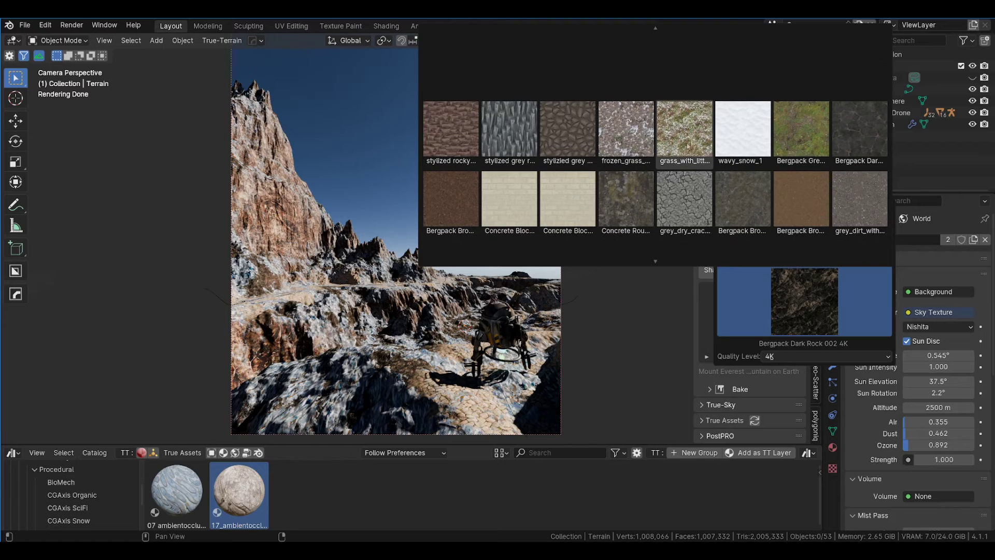
click(781, 135)
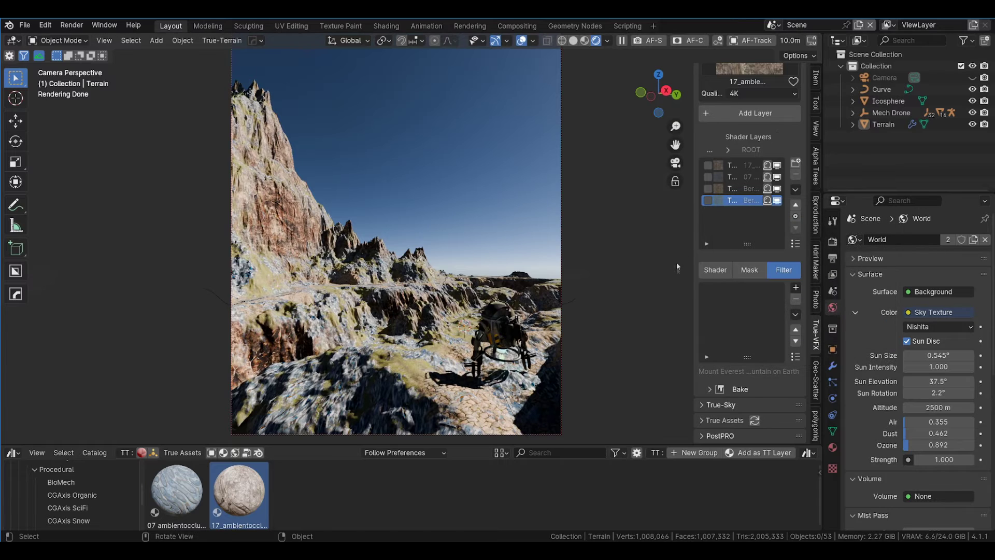
click(716, 270)
drag(753, 366, 804, 373)
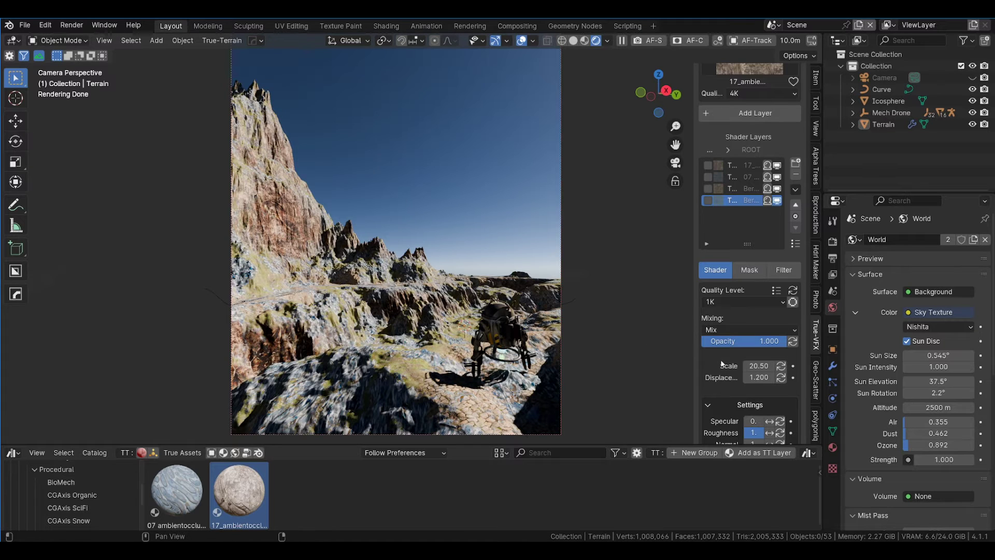
Step: In the material settings, set the details strength to 0.738 and the details value below it to 2.050
scroll(712, 306, down, 8)
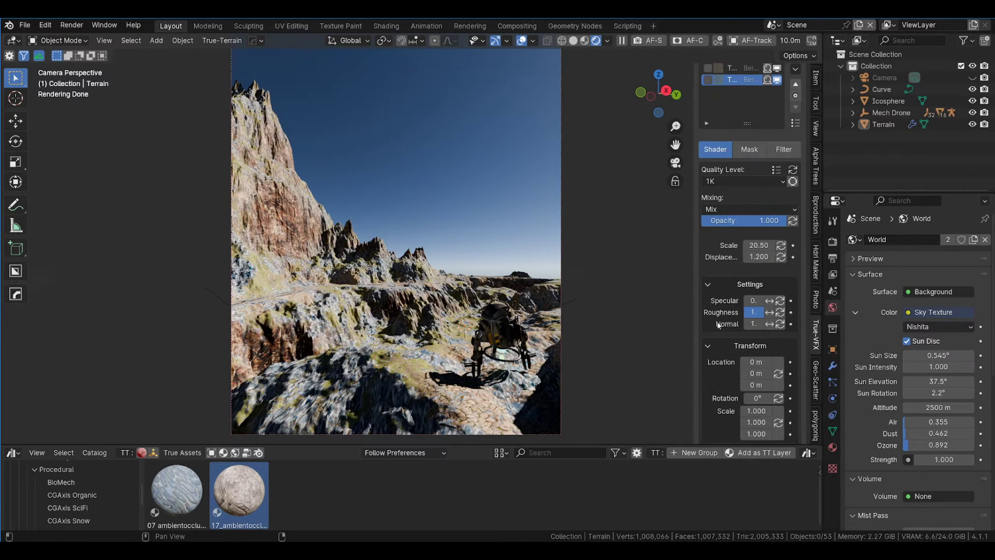
scroll(719, 326, down, 5)
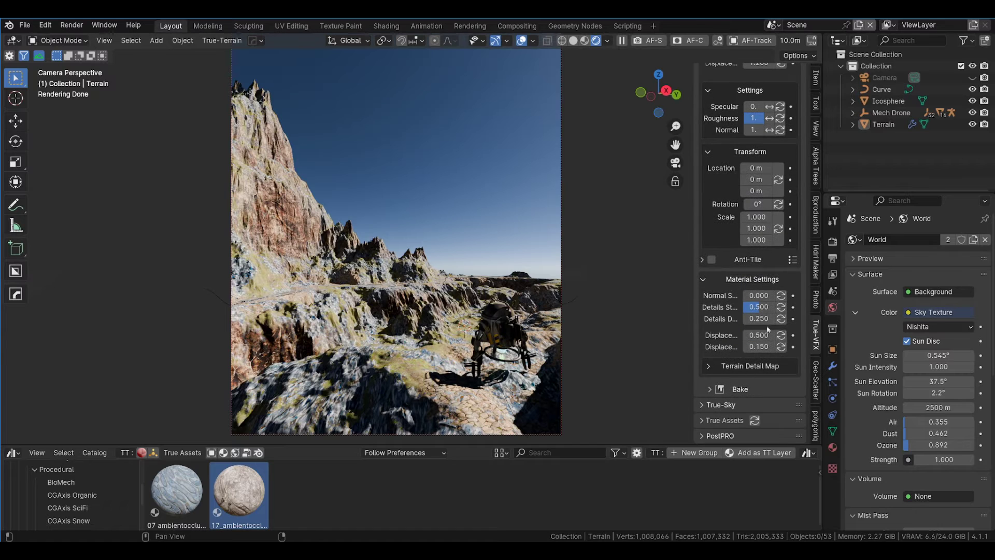
drag(758, 319, 770, 320)
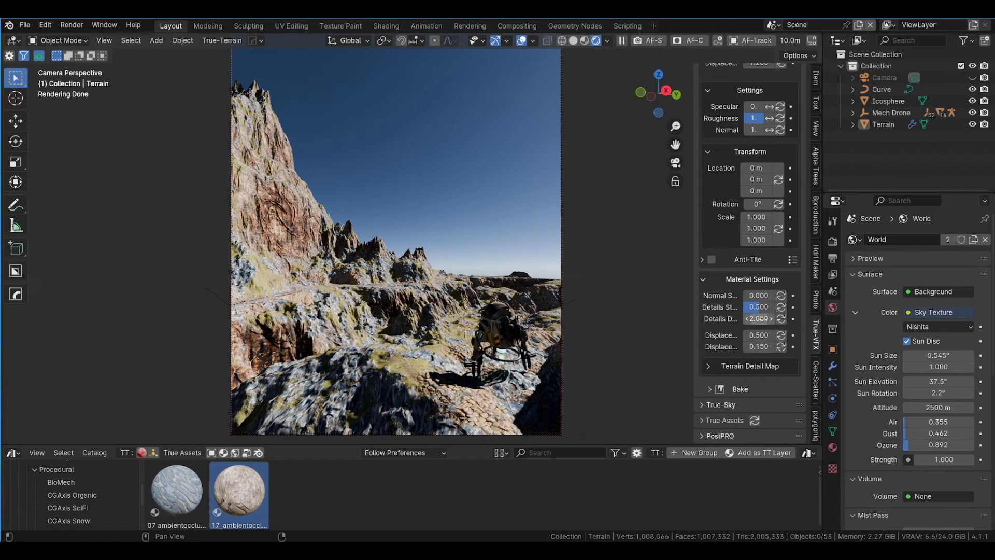
drag(757, 310, 766, 306)
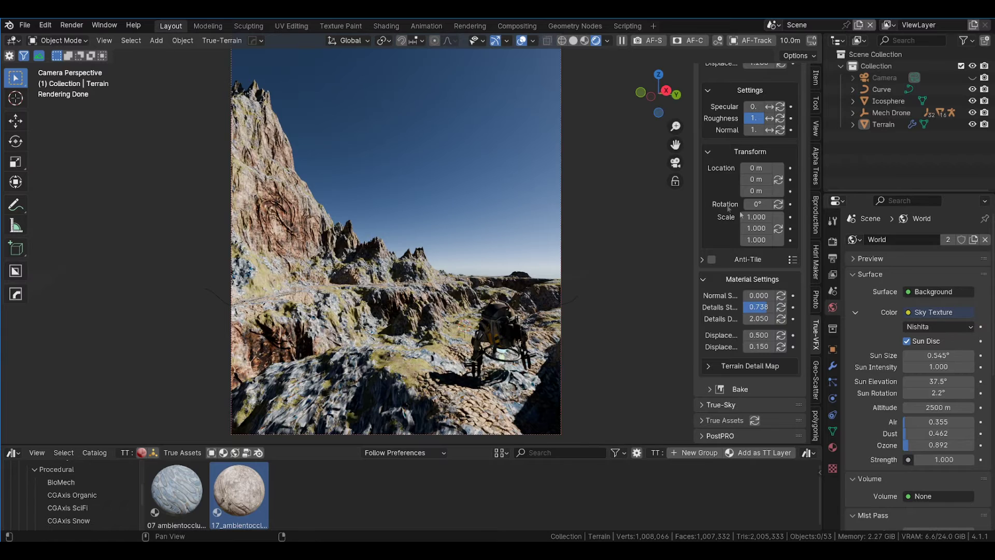
Step: Change the texture of the Bergpack Brown-Light Rock-Littered 002 4K layer to grey_dry_cracked_dirt_1
scroll(725, 239, up, 5)
scroll(726, 239, up, 15)
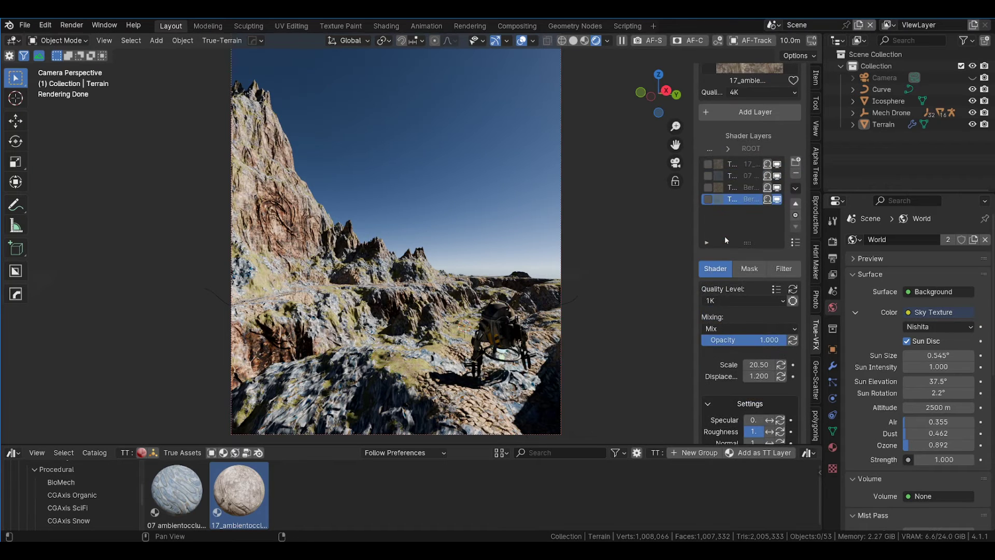
scroll(725, 239, up, 3)
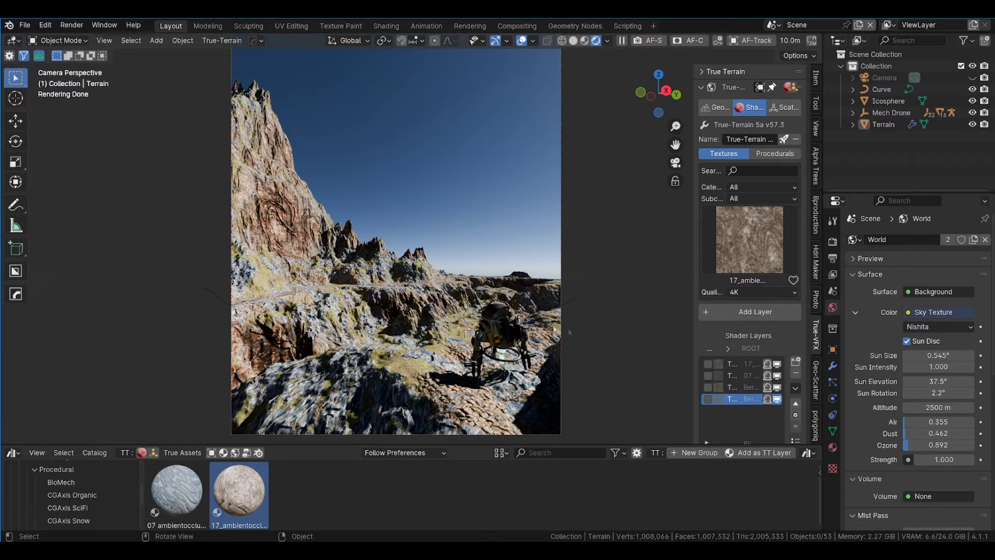
click(445, 384)
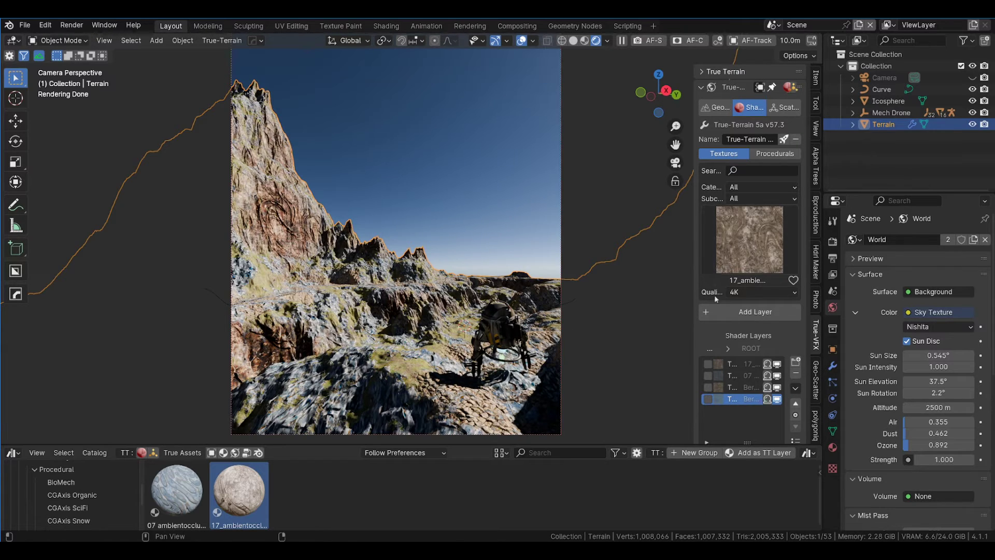
click(731, 388)
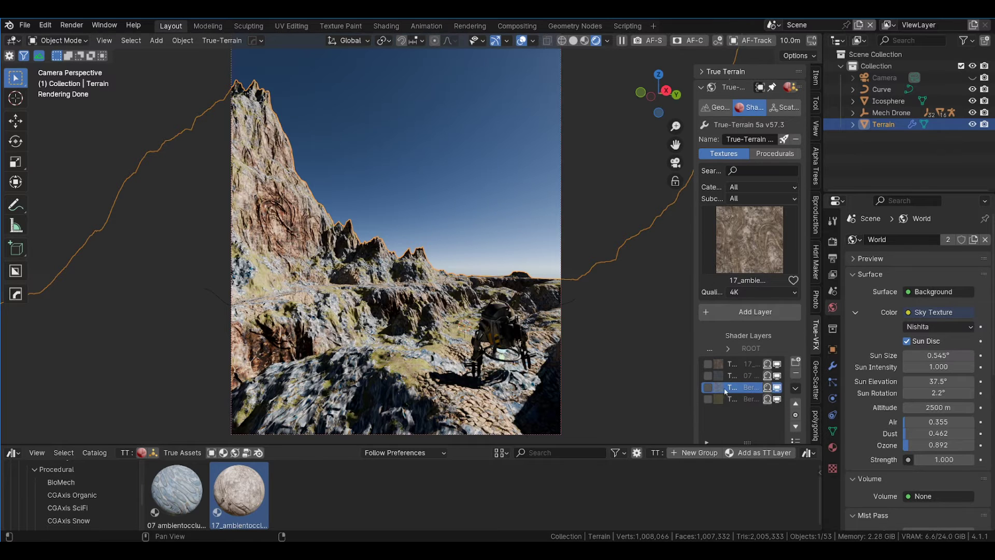
click(719, 389)
click(797, 472)
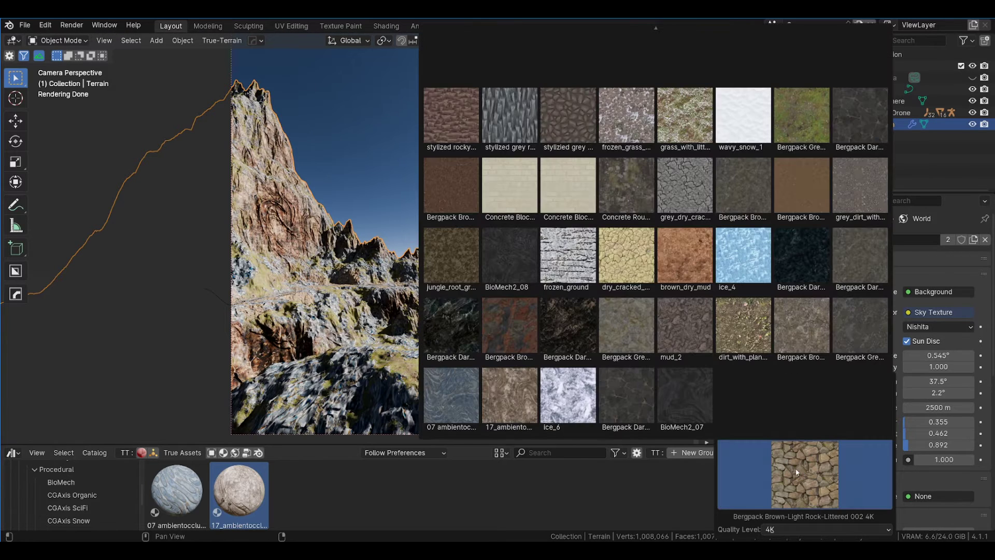
click(680, 201)
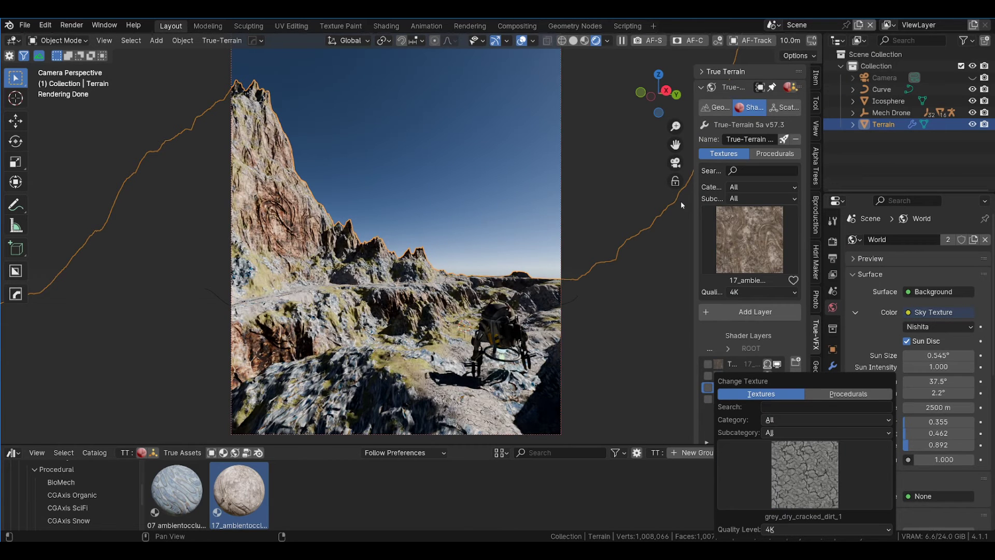
Step: Try the stylizied grey rocks 58 73 texture on the third shader layer
click(789, 464)
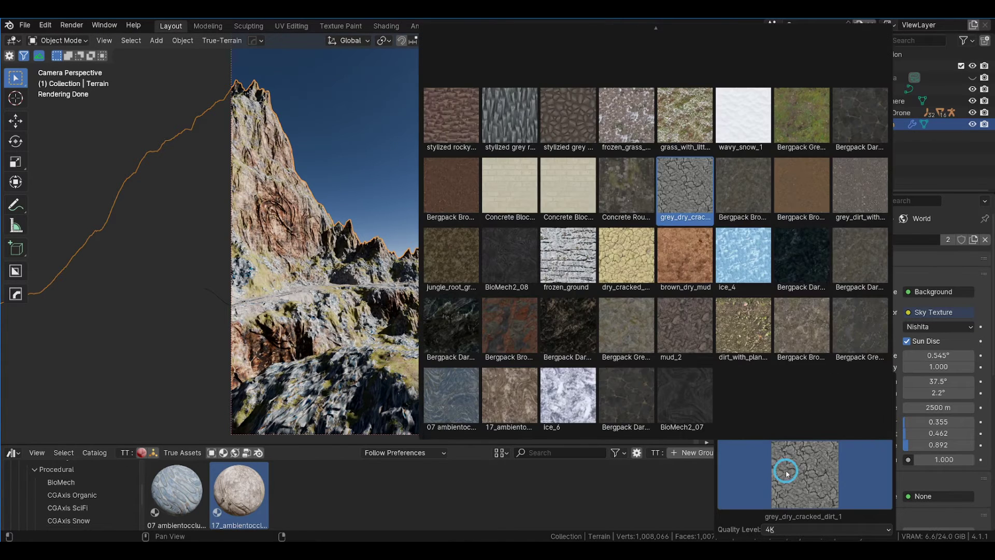
scroll(637, 173, up, 3)
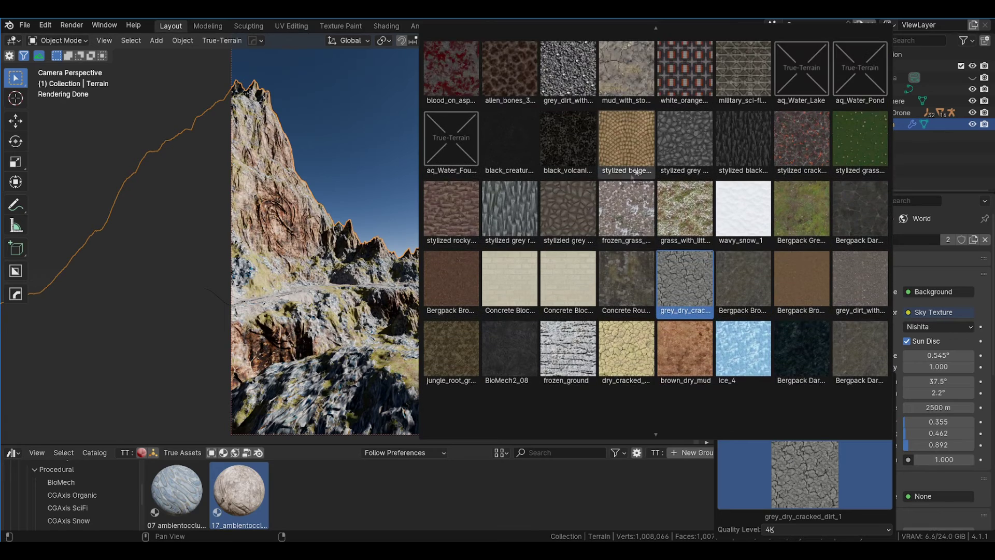
click(568, 209)
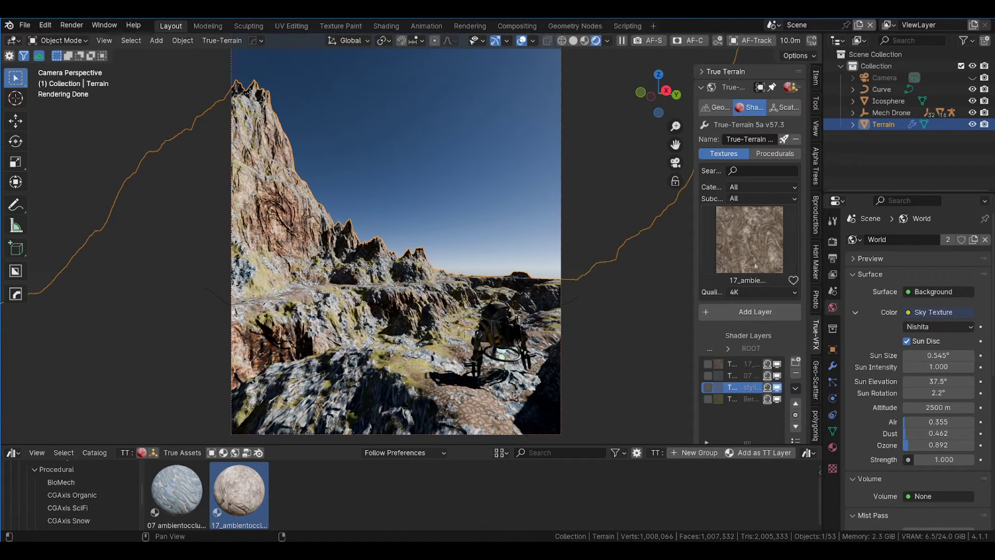
Step: Try the stylized beige arc pavement 58 67 texture on the third shader layer
click(718, 394)
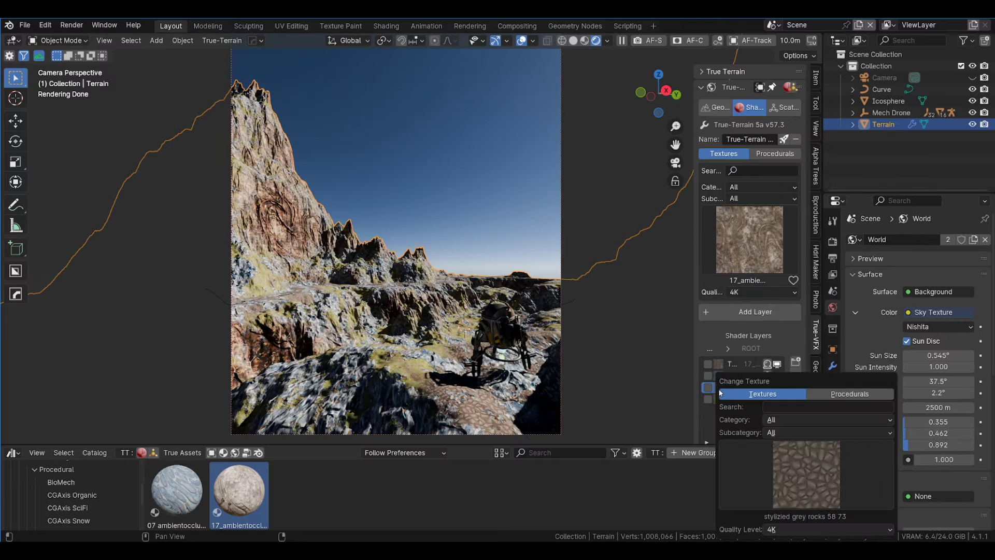
click(788, 456)
scroll(643, 143, up, 2)
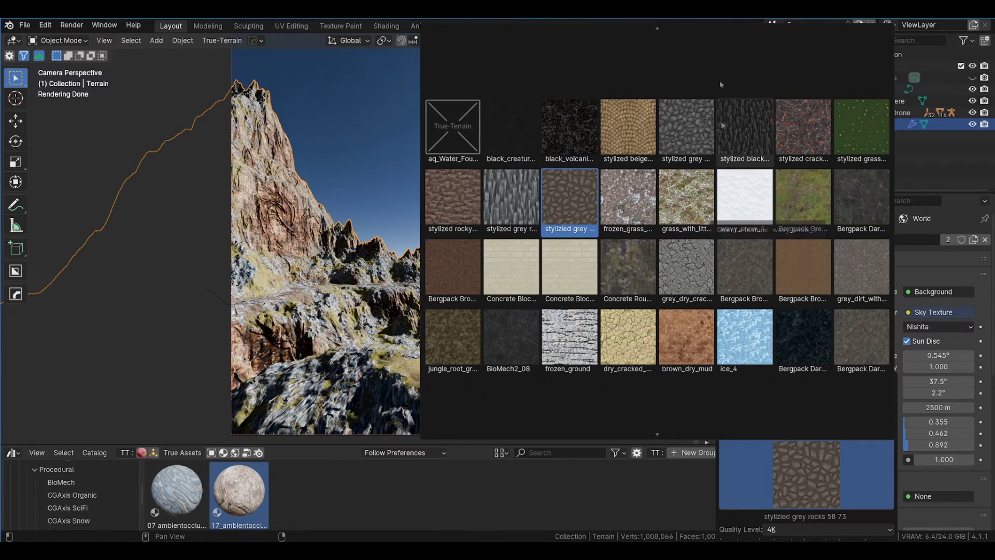
click(643, 143)
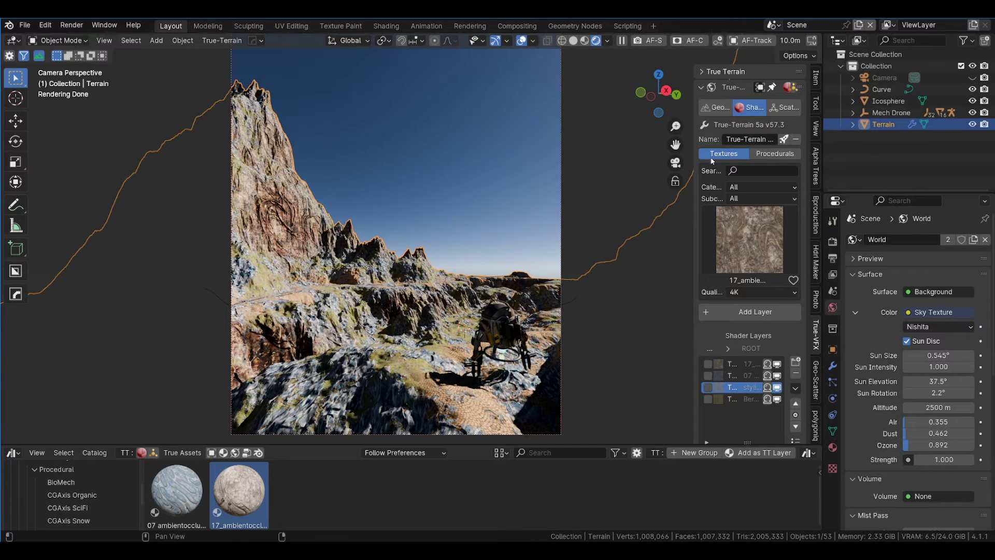
Step: Change the third shader layer's texture to the military sci-fi texture
click(722, 394)
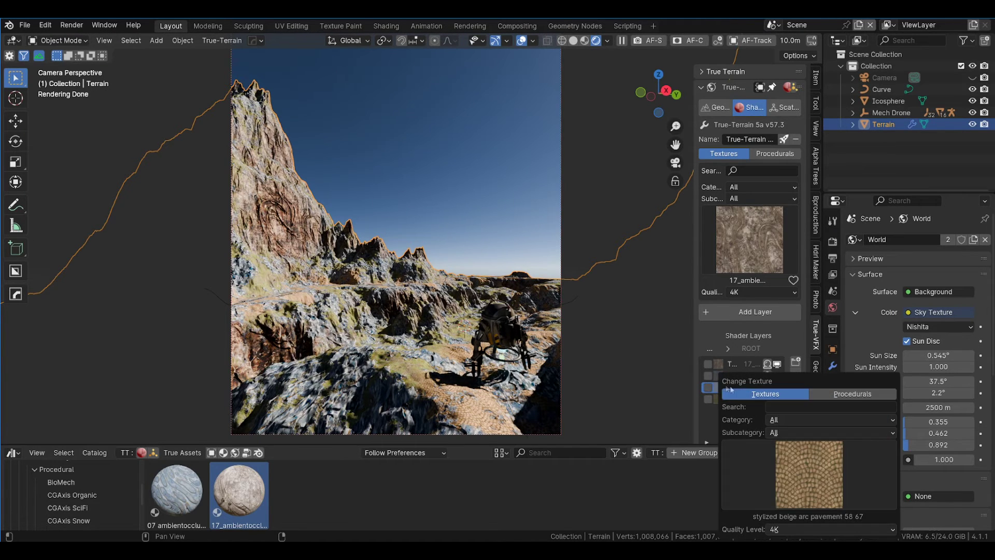
click(794, 469)
scroll(748, 207, up, 7)
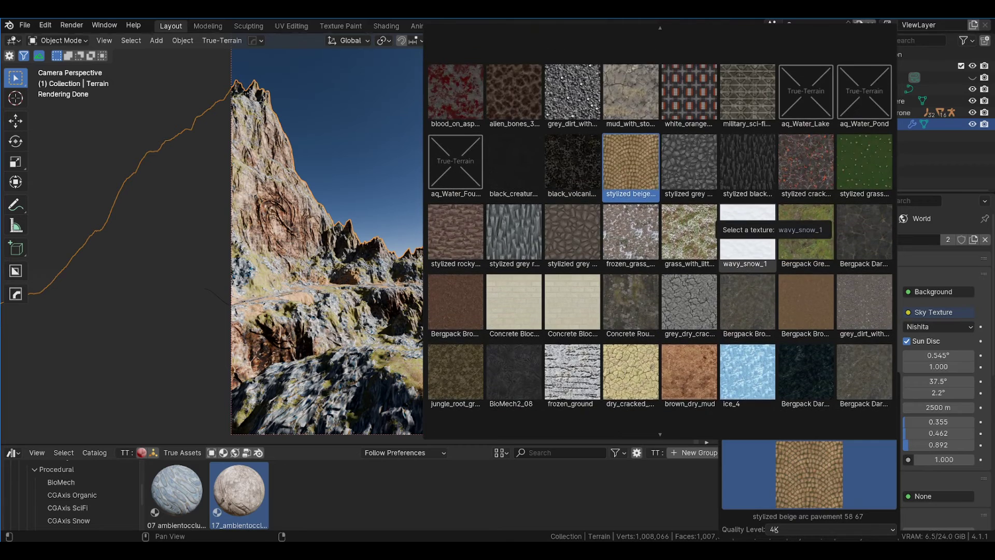
click(748, 193)
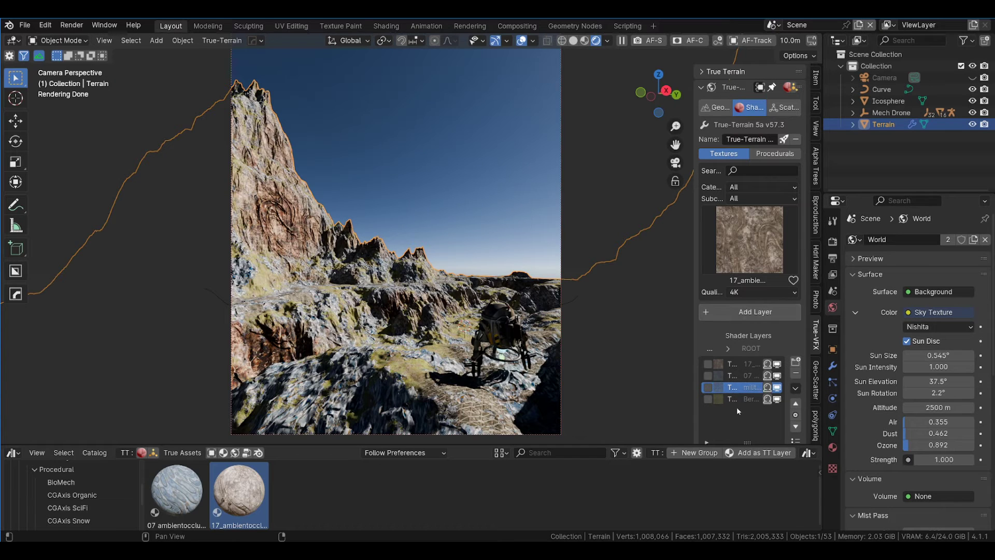
Step: Set the third shader layer's displacement to 2.800 and its scale to 23.10
scroll(733, 431, down, 8)
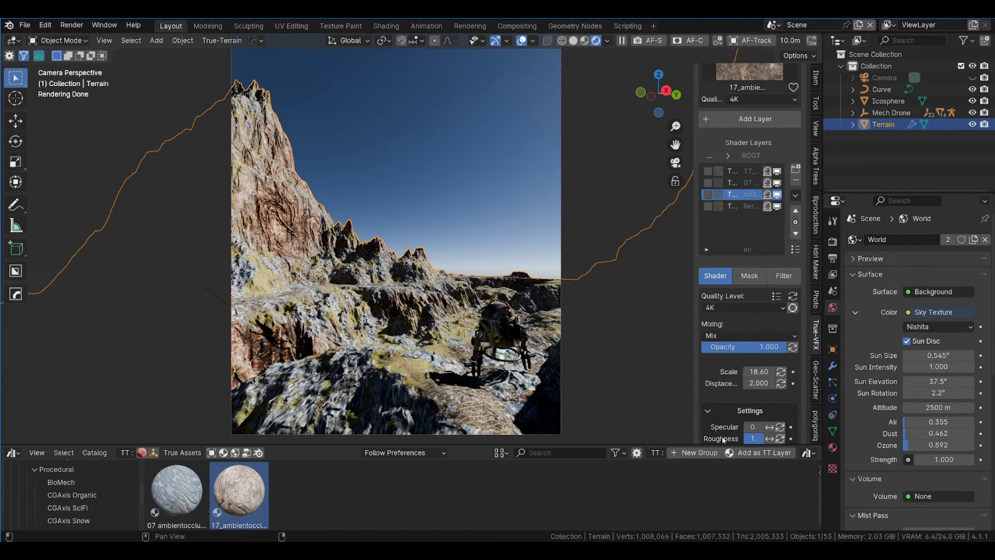
drag(759, 384, 763, 383)
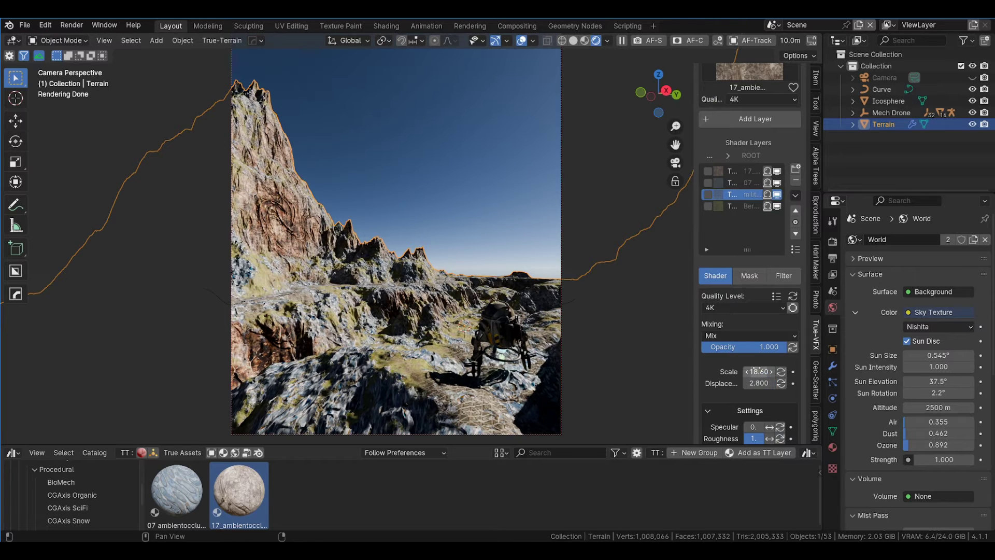
mouse_move(757, 367)
mouse_down()
mouse_move(747, 369)
mouse_move(757, 372)
mouse_up()
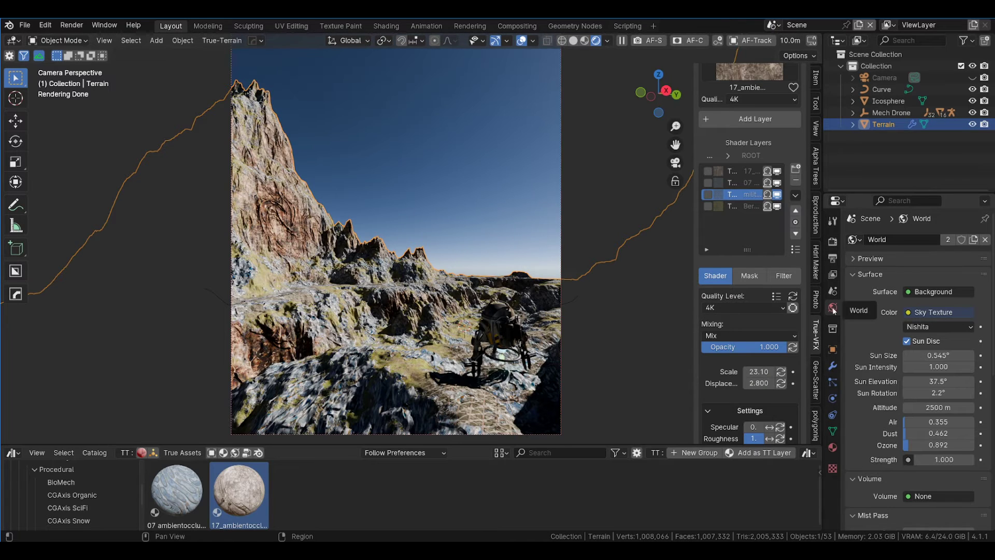
Step: Remove the filter from the 07 ambientocclusion shader layer
scroll(794, 322, up, 3)
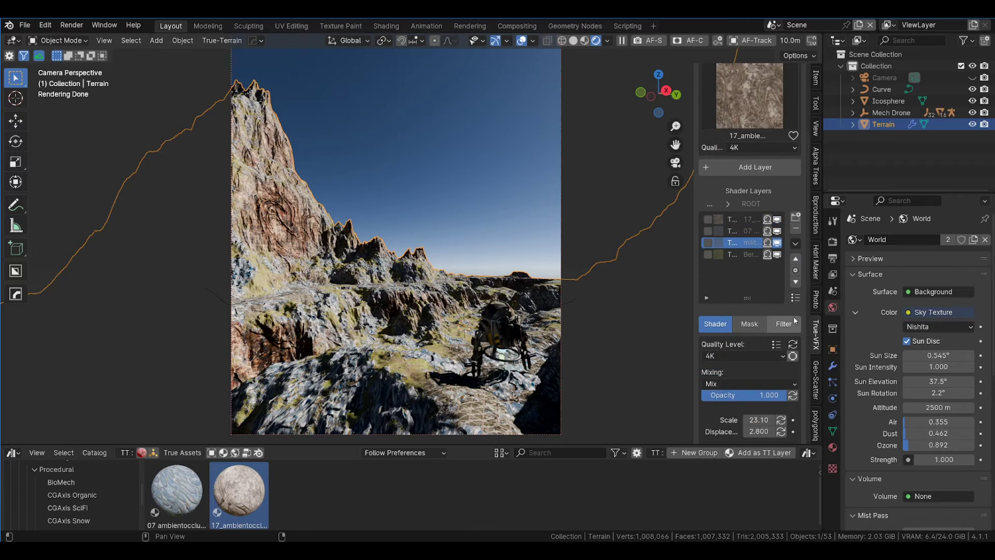
click(728, 256)
click(719, 257)
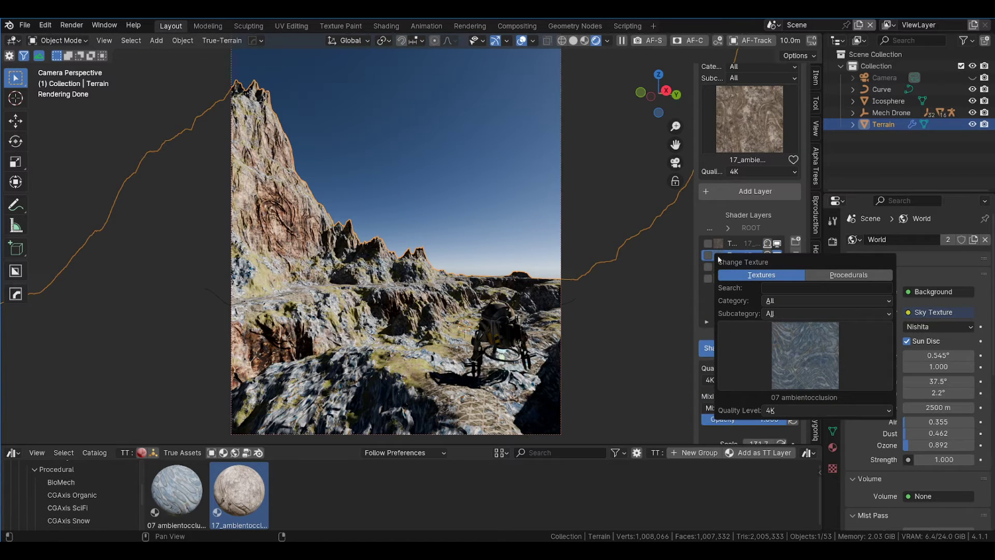
click(800, 372)
click(788, 349)
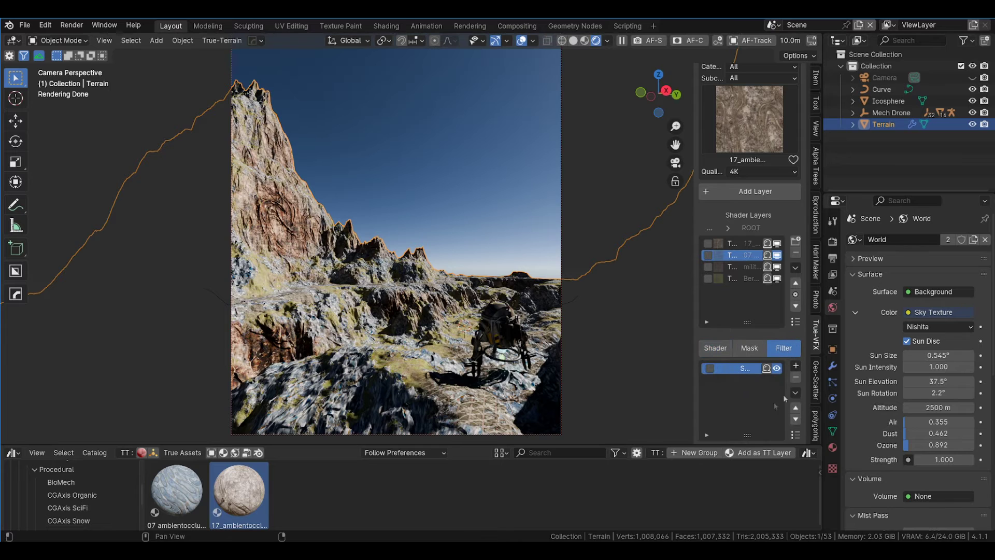
click(796, 378)
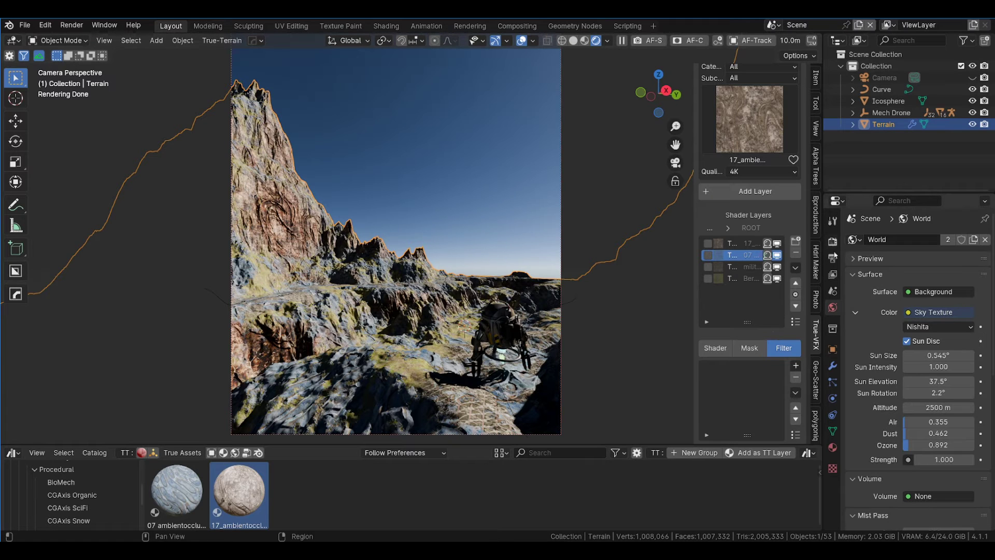
Step: Adjust the sky texture's sun elevation to 39.1° and its sun rotation to 350°
click(936, 393)
drag(936, 393, 628, 135)
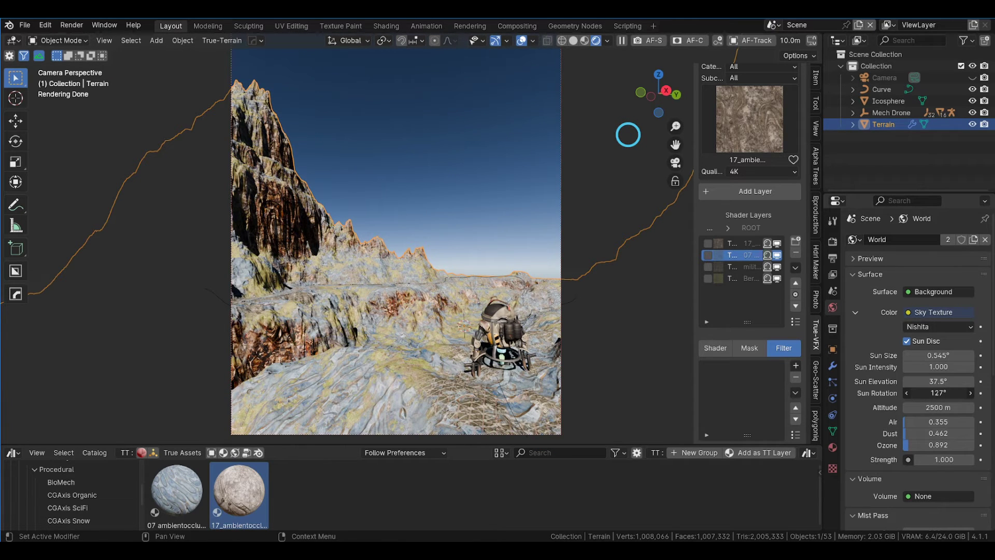
drag(628, 135, 599, 136)
drag(928, 382, 881, 387)
drag(833, 386, 362, 435)
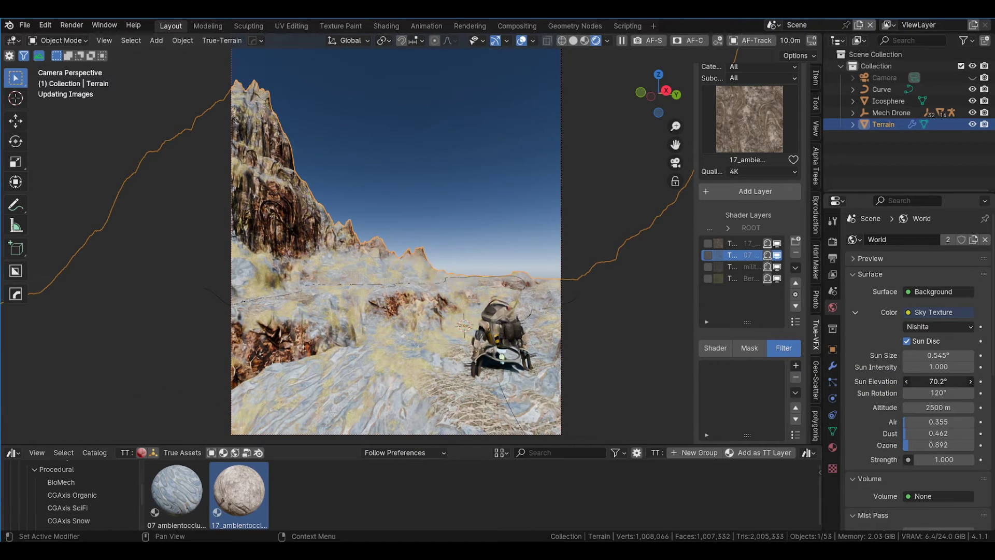
drag(362, 435, 233, 171)
drag(939, 381, 235, 389)
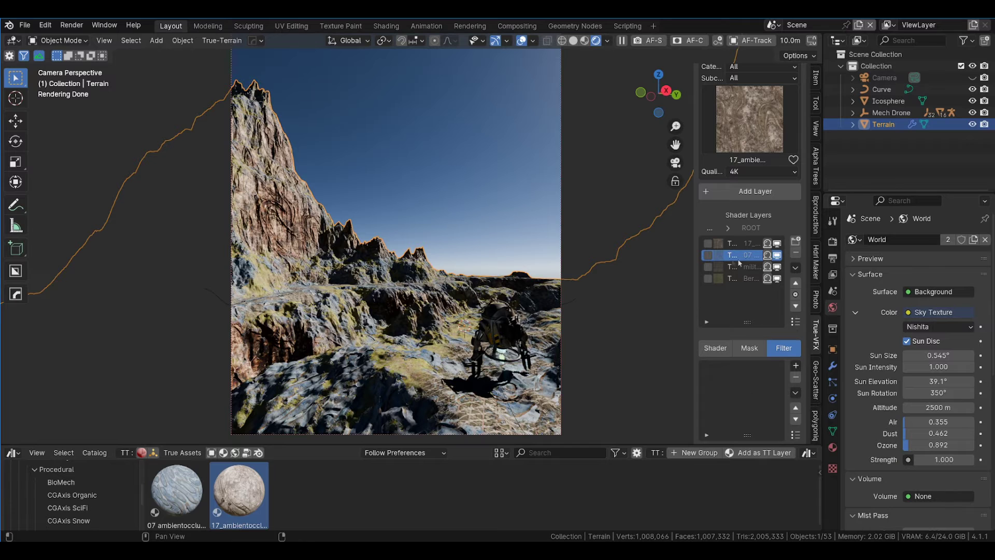
Step: Add a True-Terrain water object to the scene with the Tropical-Lagoons preset
scroll(739, 262, up, 6)
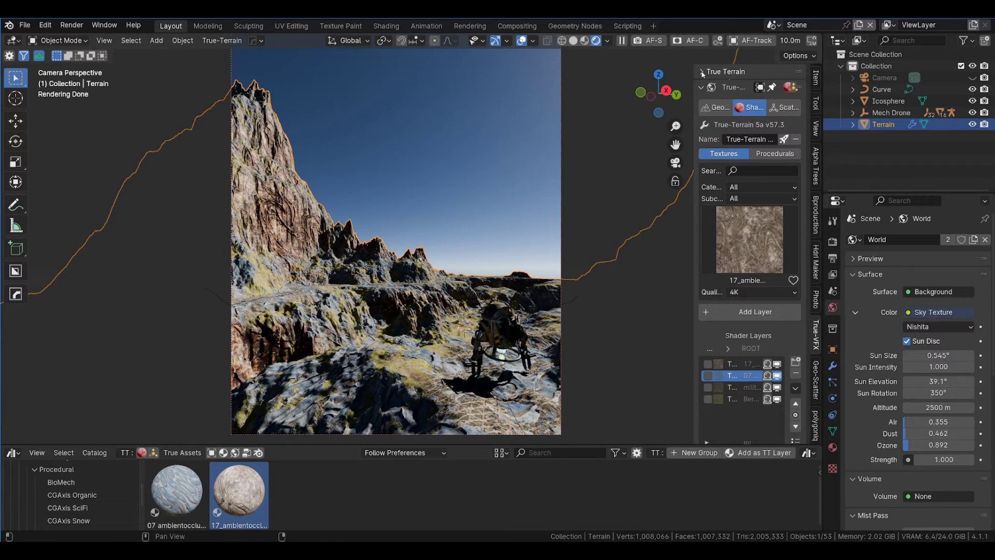
click(703, 74)
click(784, 90)
click(752, 137)
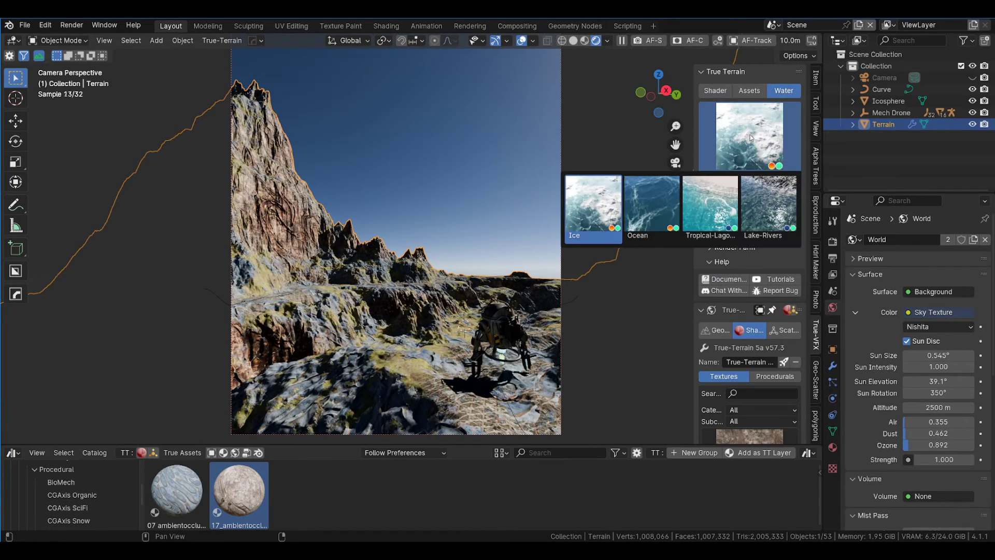
click(704, 215)
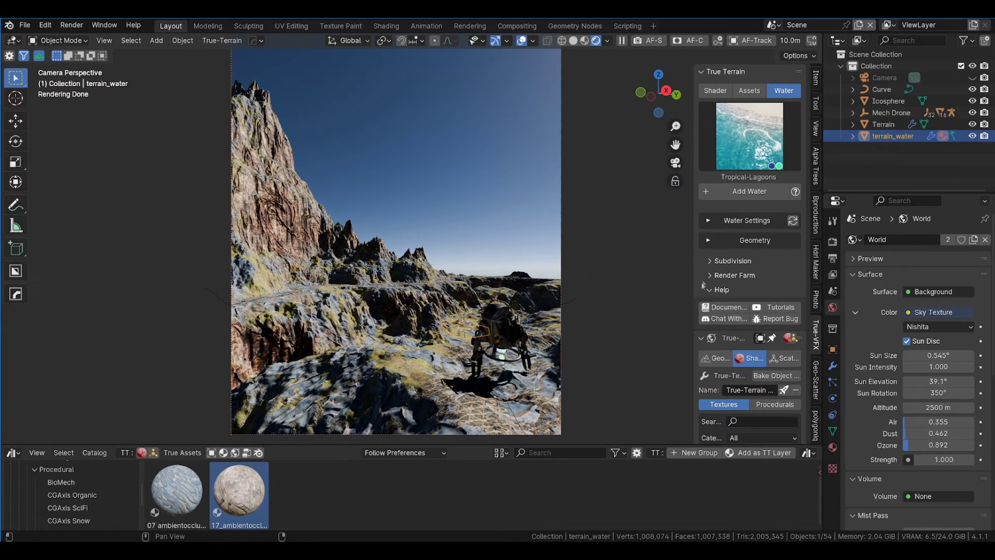
Step: Set the water geometry's width and length to 5000 m and its height to 50 m
click(708, 240)
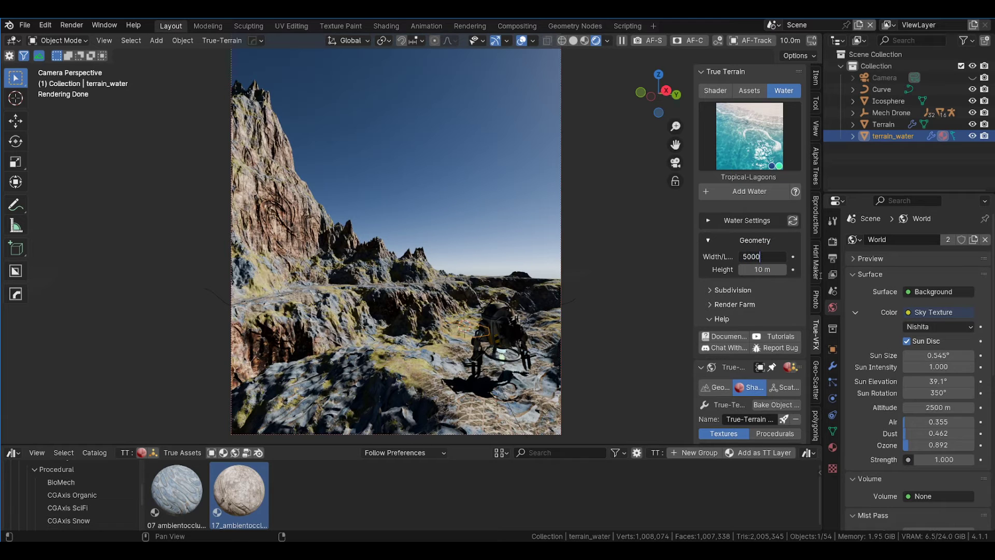
key(Tab)
text(50)
key(Return)
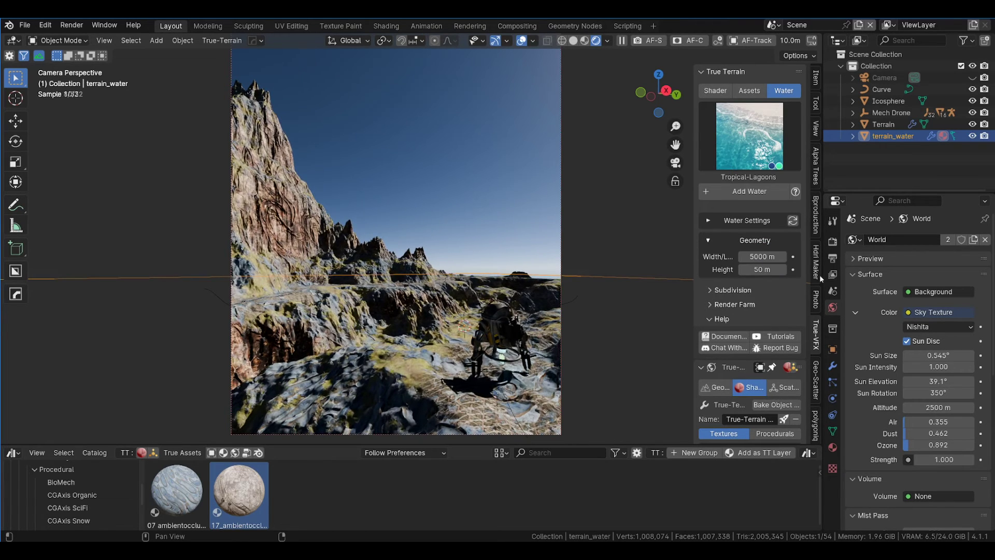
Step: Rotate the terrain_water object to -56° around Z and raise its Z location to 11.09 m
click(832, 349)
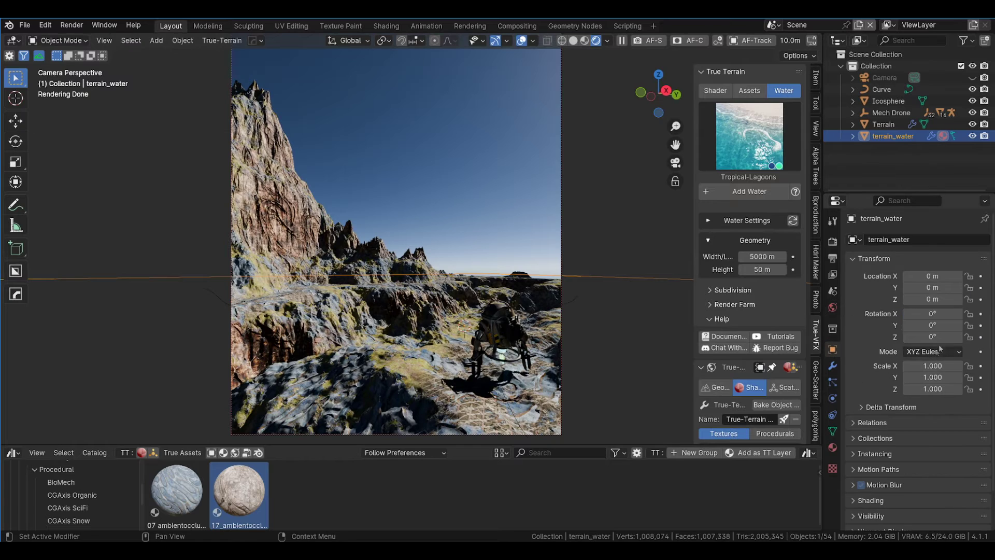
drag(141, 338, 118, 342)
drag(928, 300, 569, 366)
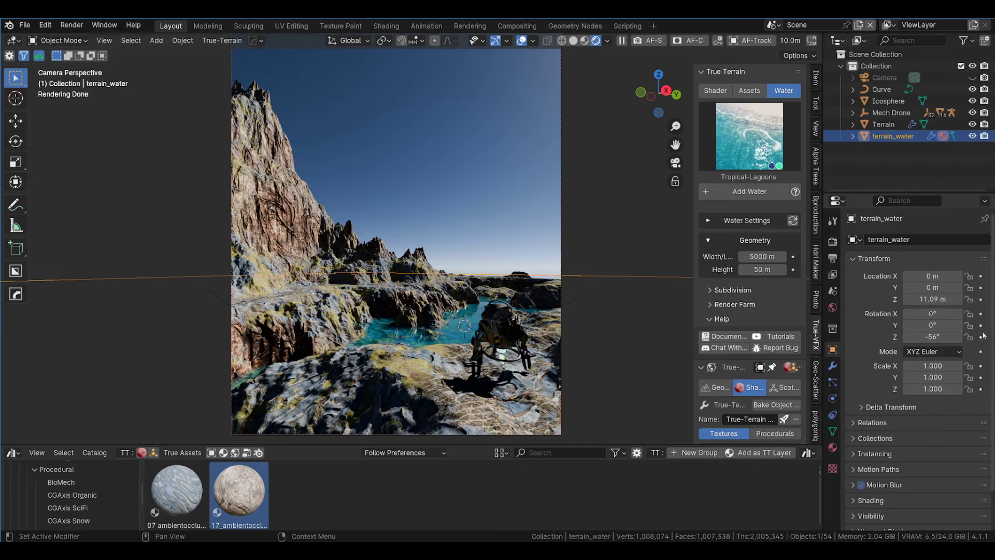
Step: Enable the lagoon water option in the water's shader controls and lower the surface colour's value to 0.881
click(711, 220)
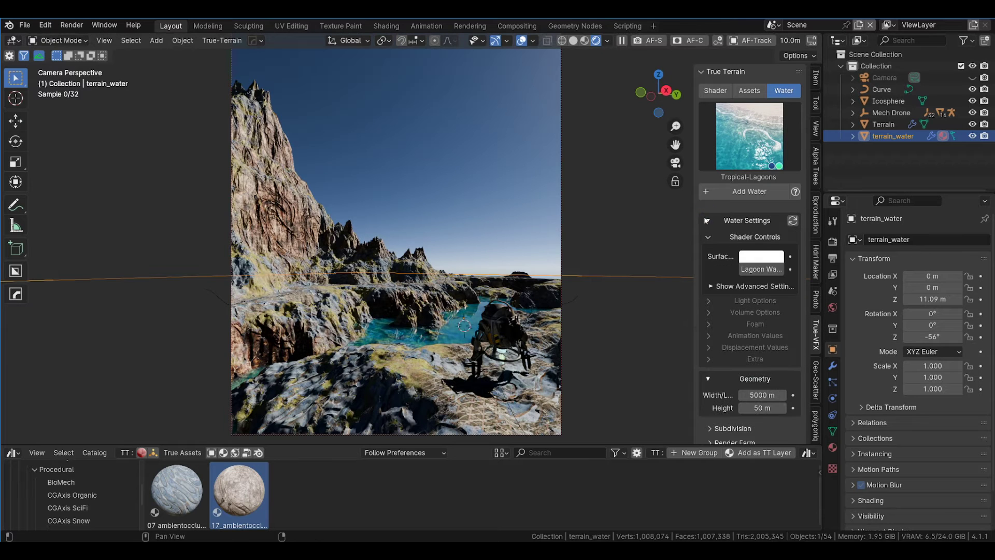
click(756, 270)
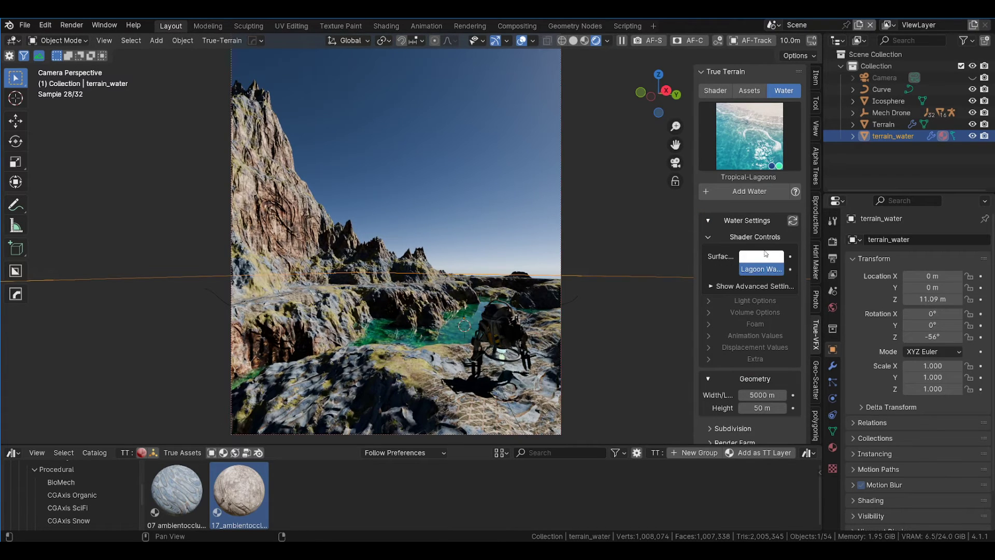
click(759, 257)
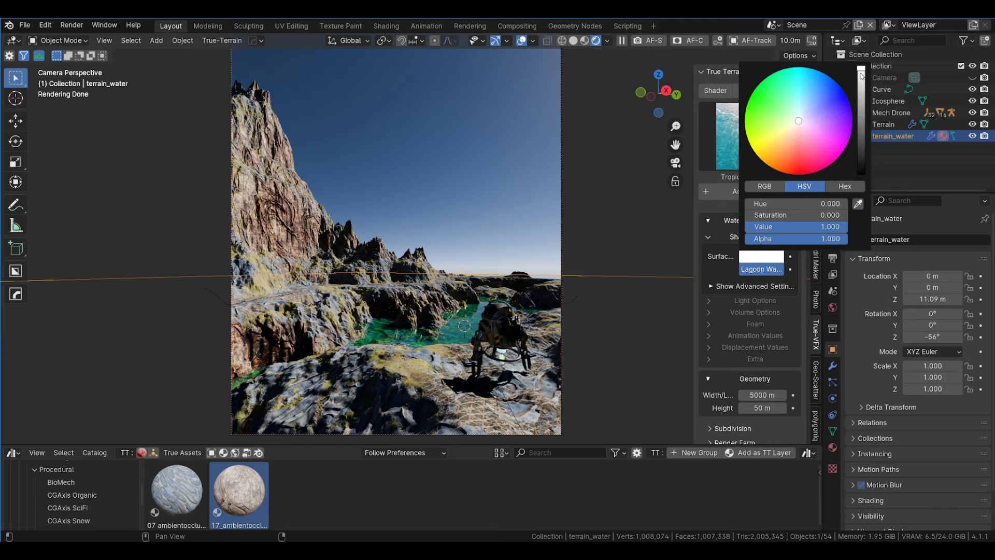
drag(864, 74, 863, 87)
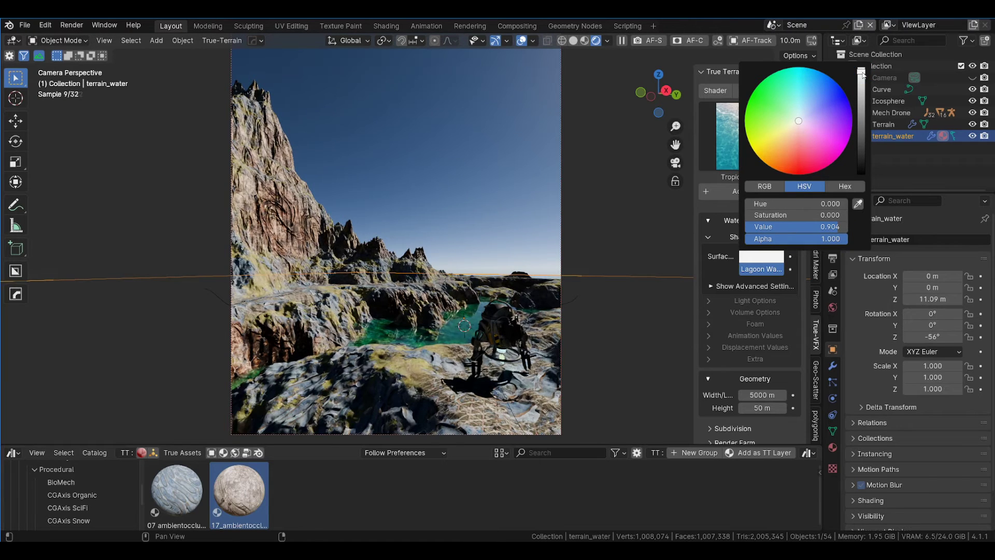
Step: Try several tints for the water's surface colour and settle on pale green with hue 0.344 and saturation 0.230
click(799, 138)
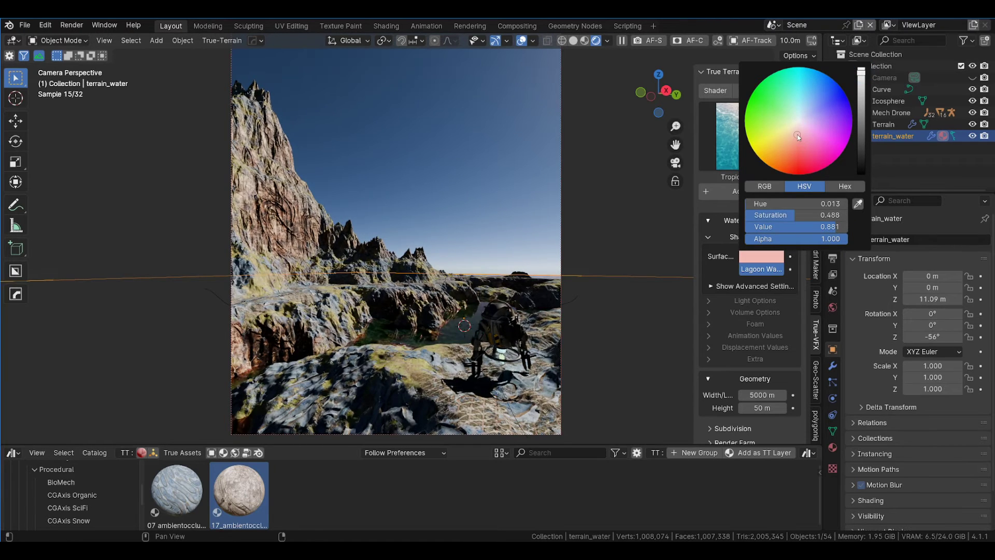
mouse_move(794, 135)
mouse_down()
mouse_move(776, 142)
mouse_move(793, 148)
mouse_up()
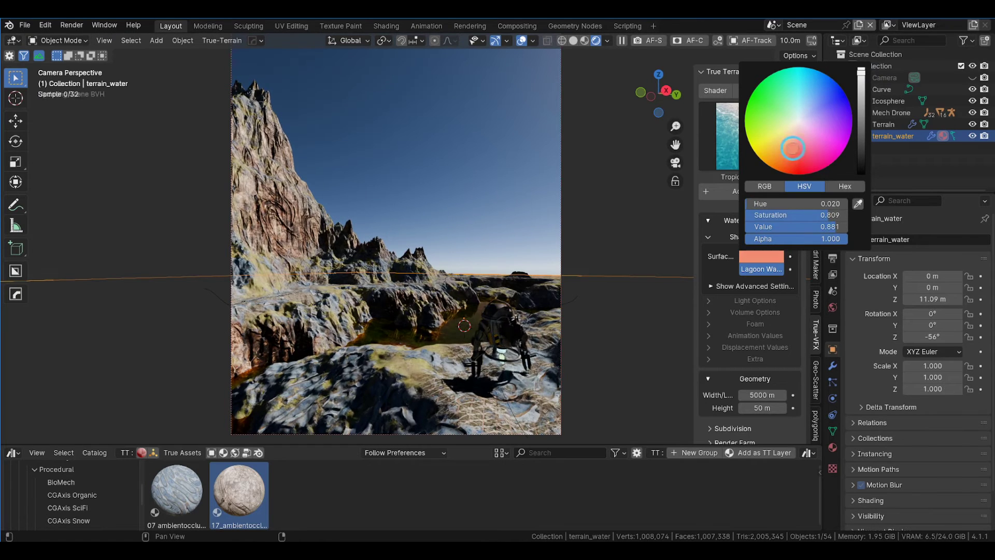
click(804, 140)
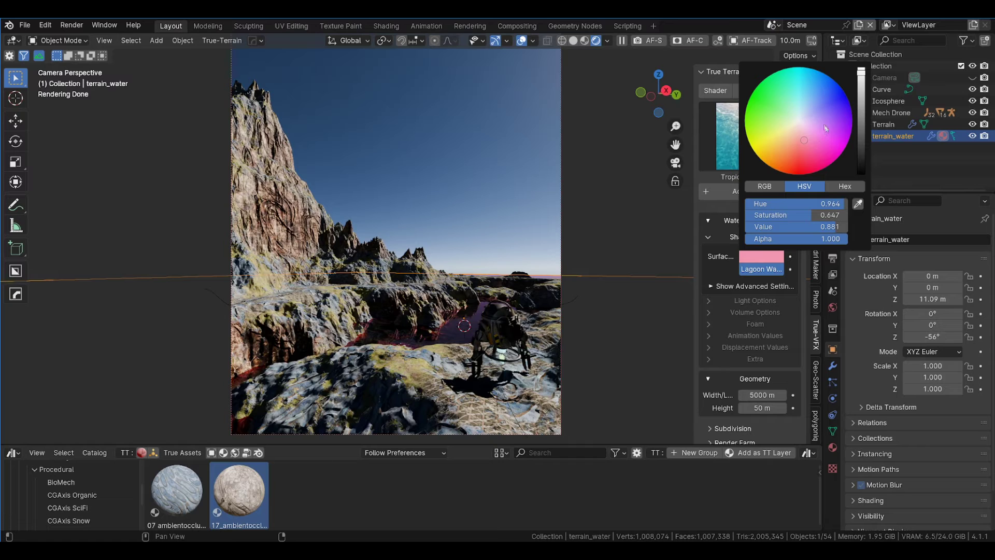
click(817, 124)
click(805, 117)
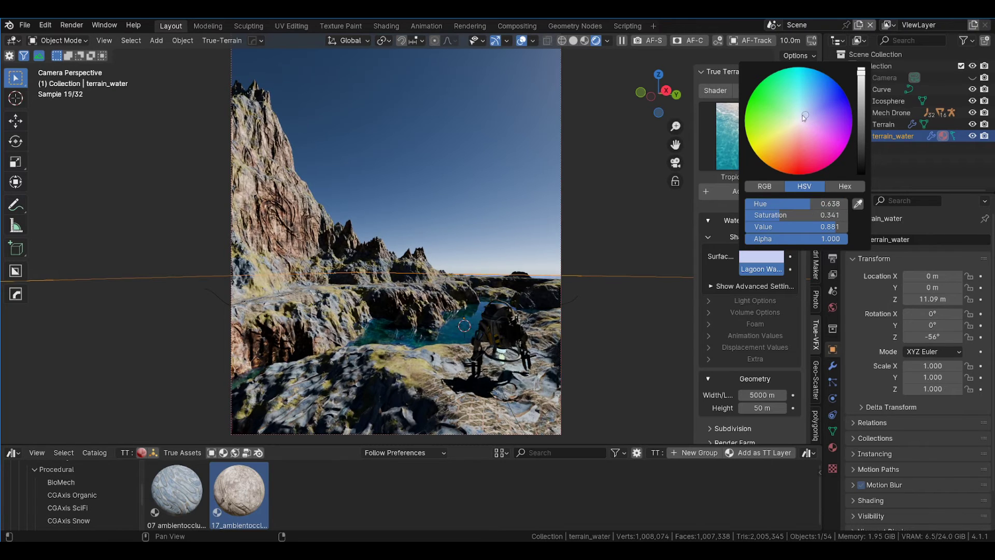
click(795, 119)
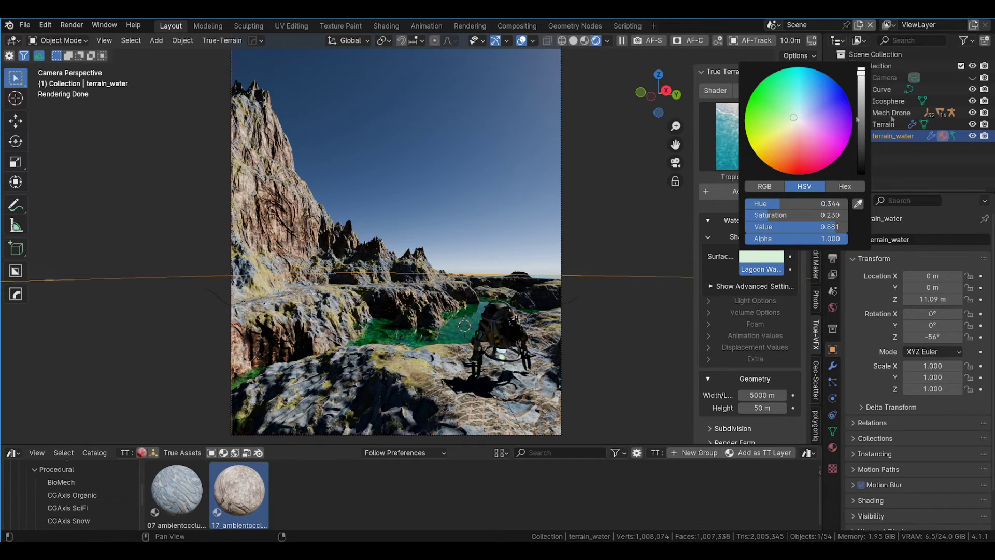
Step: Set the overall amount in the water's displacement values to 16.600
click(739, 347)
scroll(729, 389, down, 3)
drag(755, 371, 821, 371)
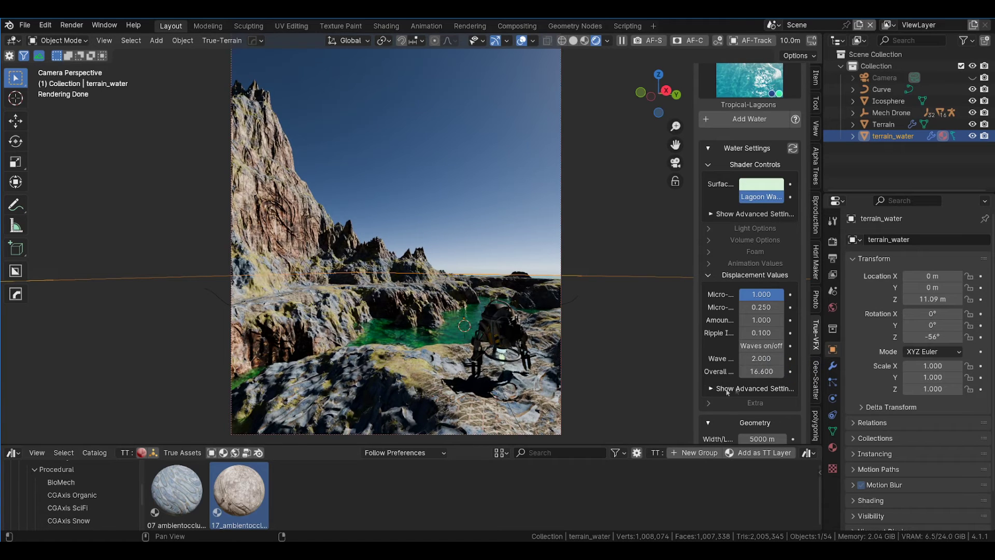
Step: Enable the water's foam with the high calculation option, a distance of 12.250 and a visibility of 4.100
click(741, 251)
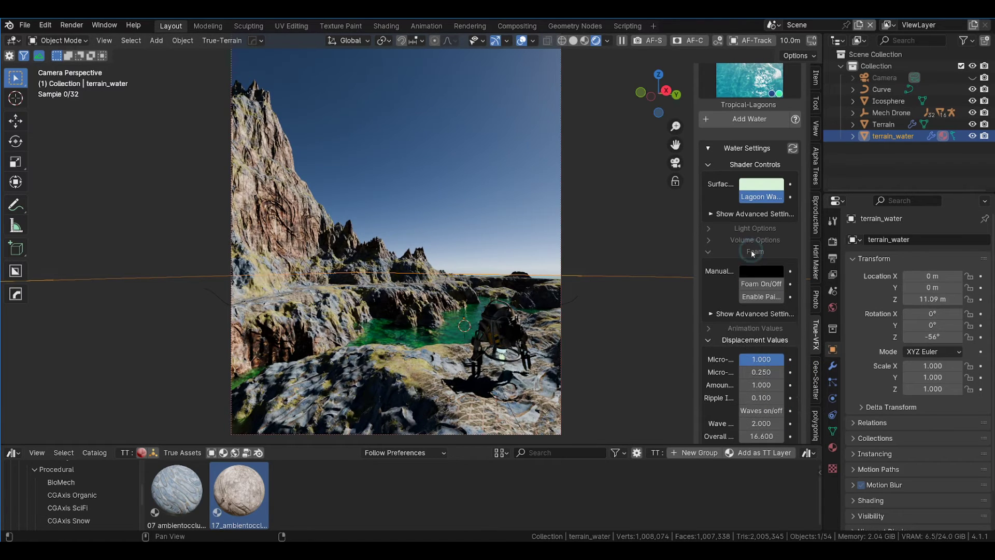
click(711, 314)
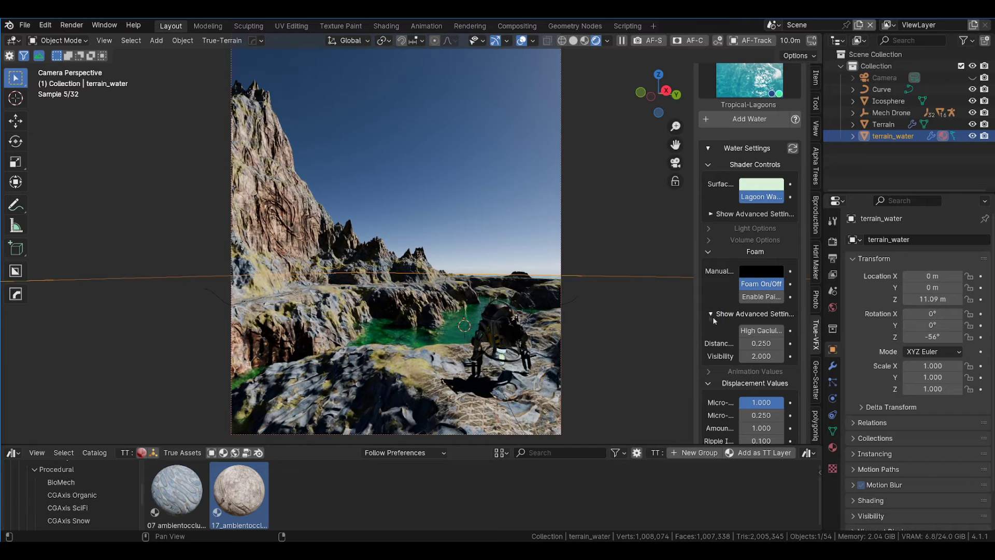
drag(762, 343, 809, 345)
click(760, 332)
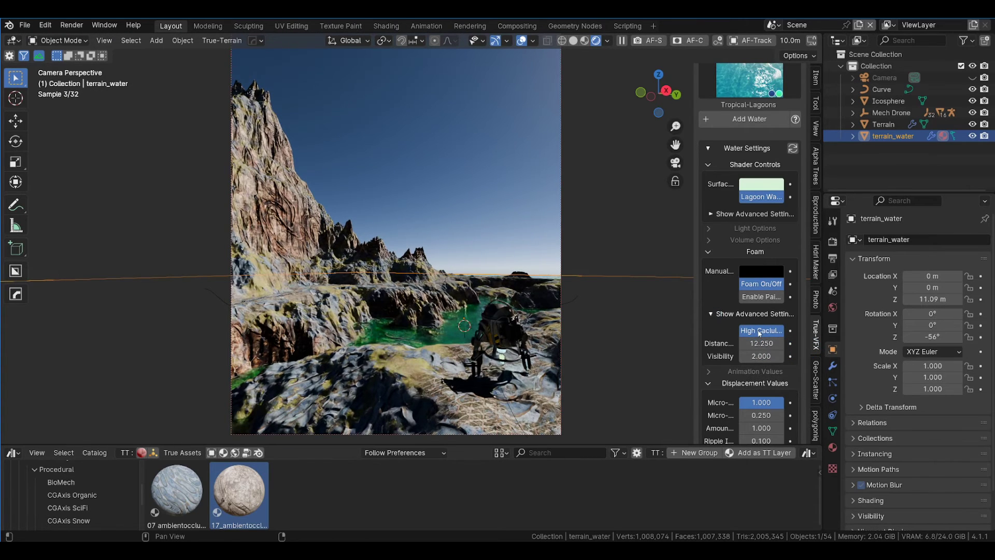
drag(766, 357, 803, 357)
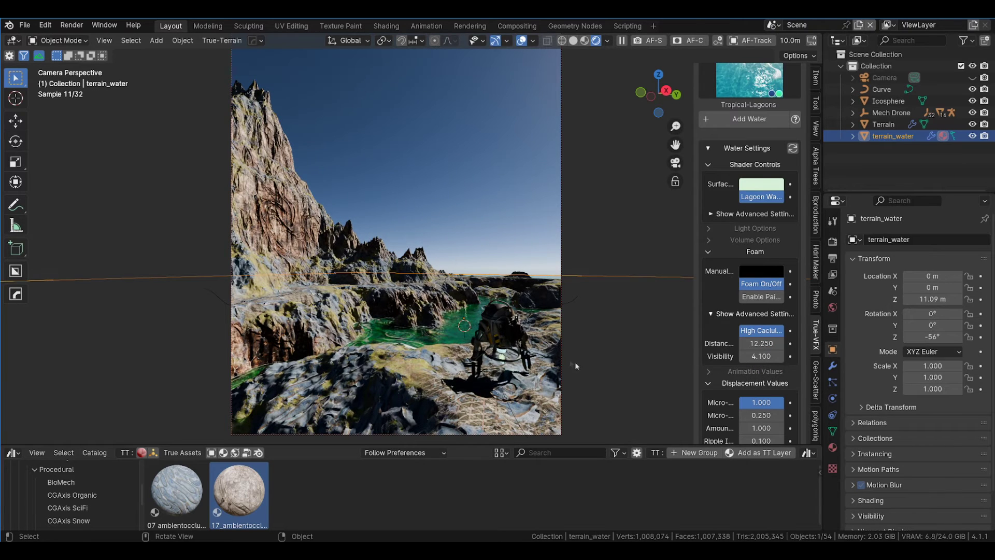
click(469, 181)
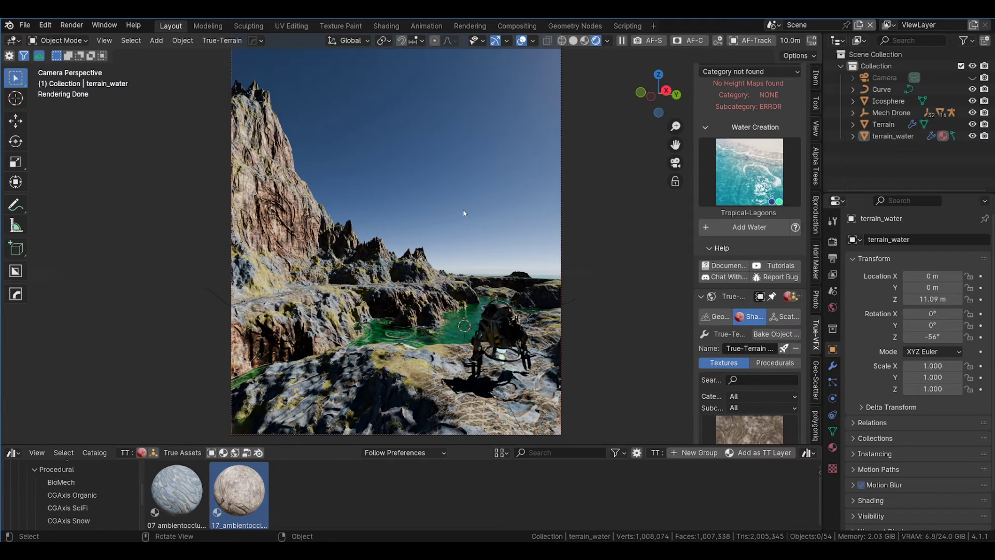
Step: Append the objects AlienTree_01 and AlienTree_02 from alientree_vid.blend into the scene
click(24, 26)
click(41, 165)
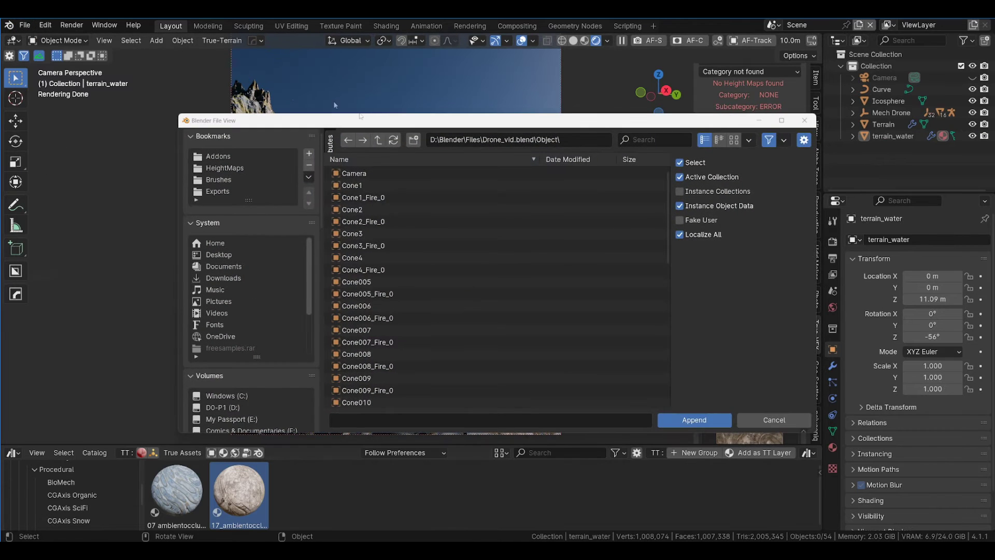
click(379, 140)
click(379, 140)
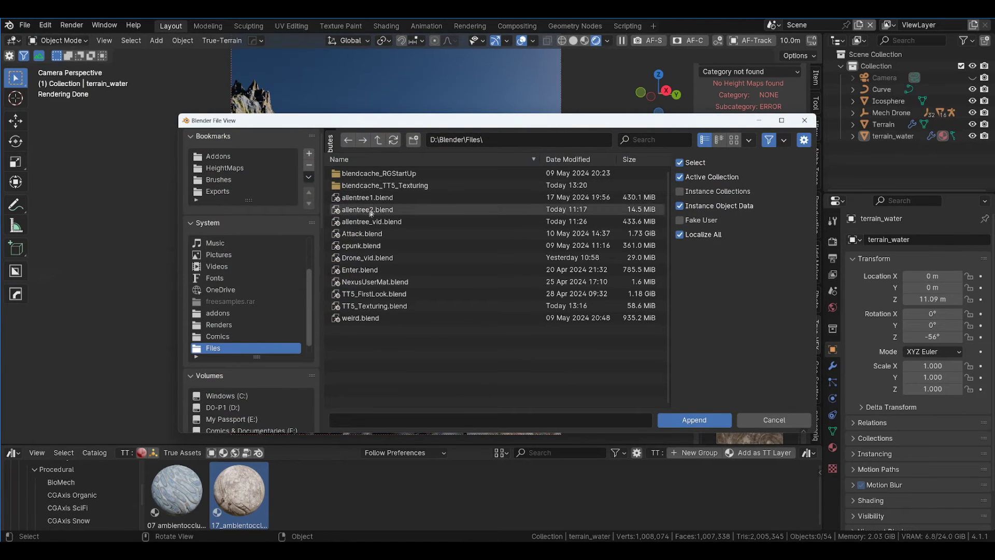
double_click(359, 222)
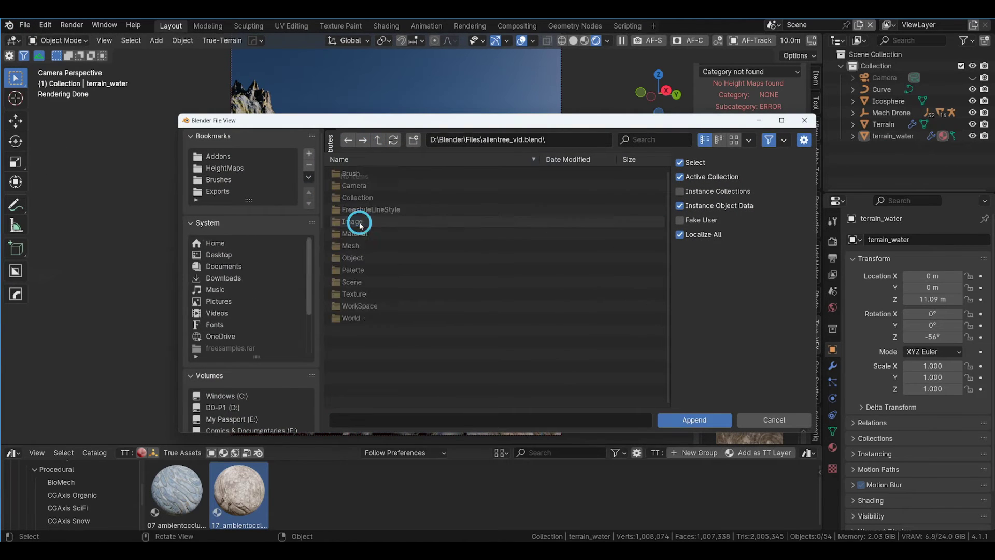
double_click(354, 258)
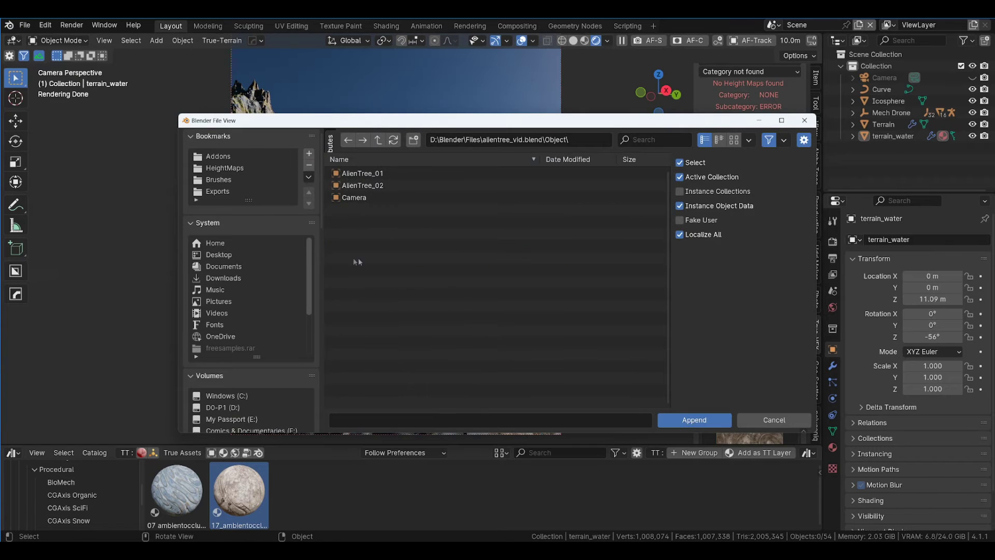
click(376, 175)
shift+click(377, 187)
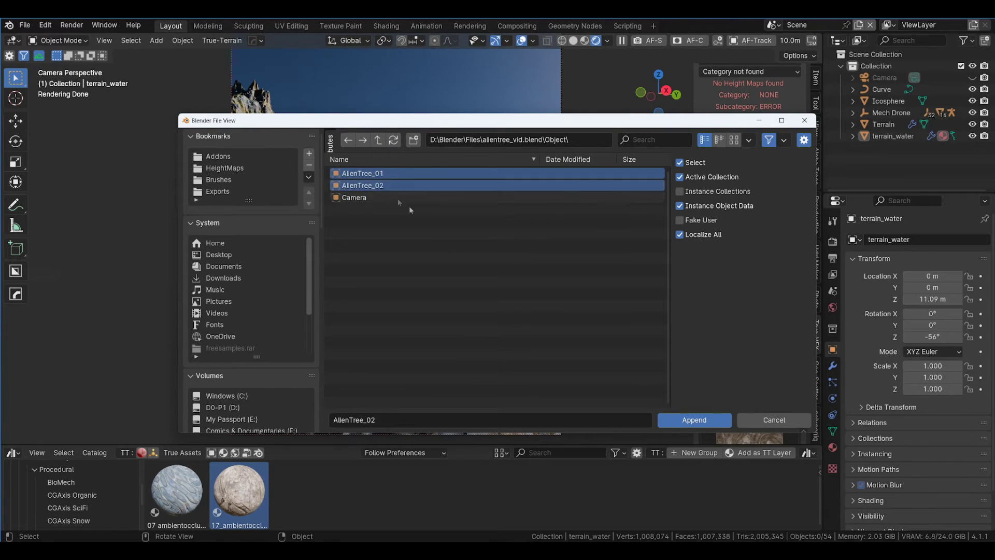
click(694, 420)
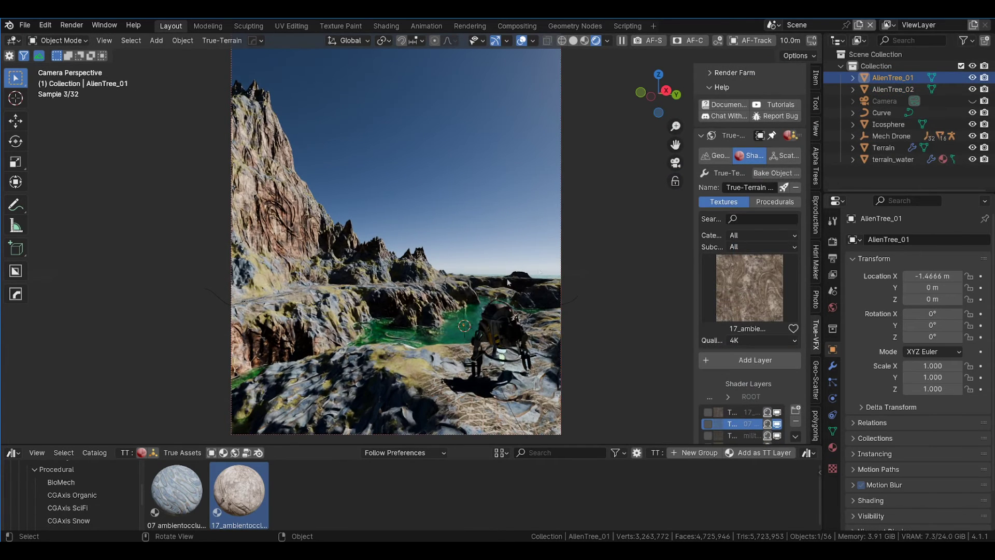
Step: Scale AlienTree_01 up uniformly to about 24.45 and move it along Y to about -296 m
key(s)
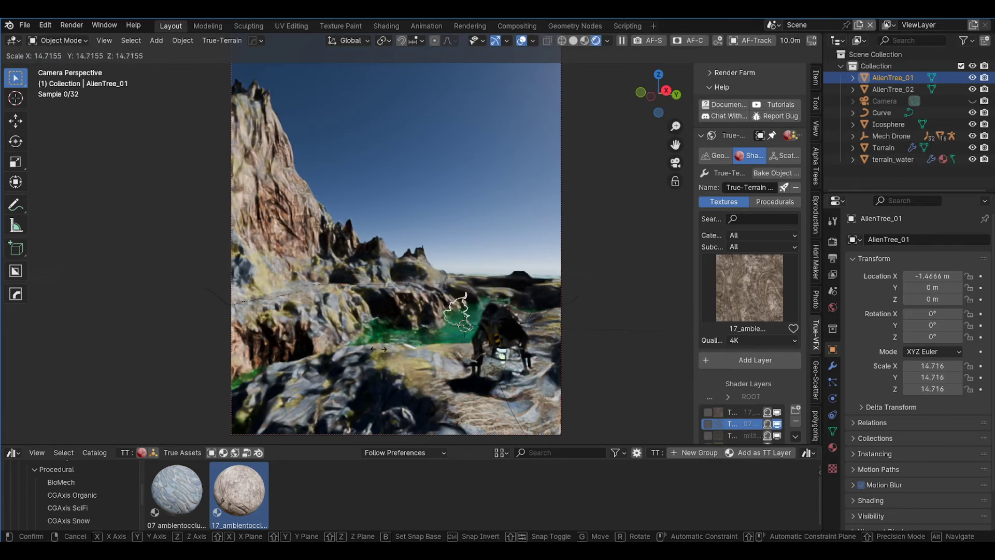
click(1, 493)
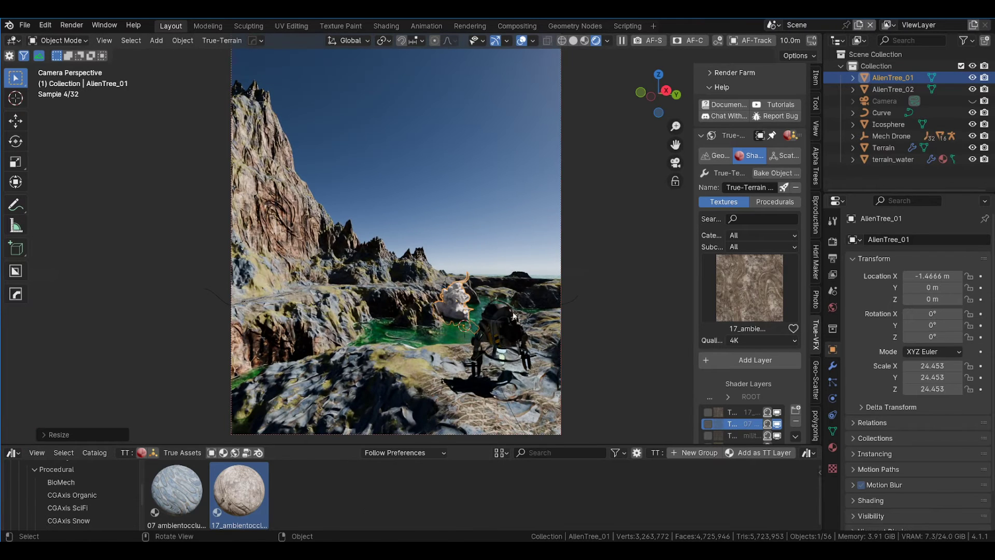
key(g)
key(x)
key(y)
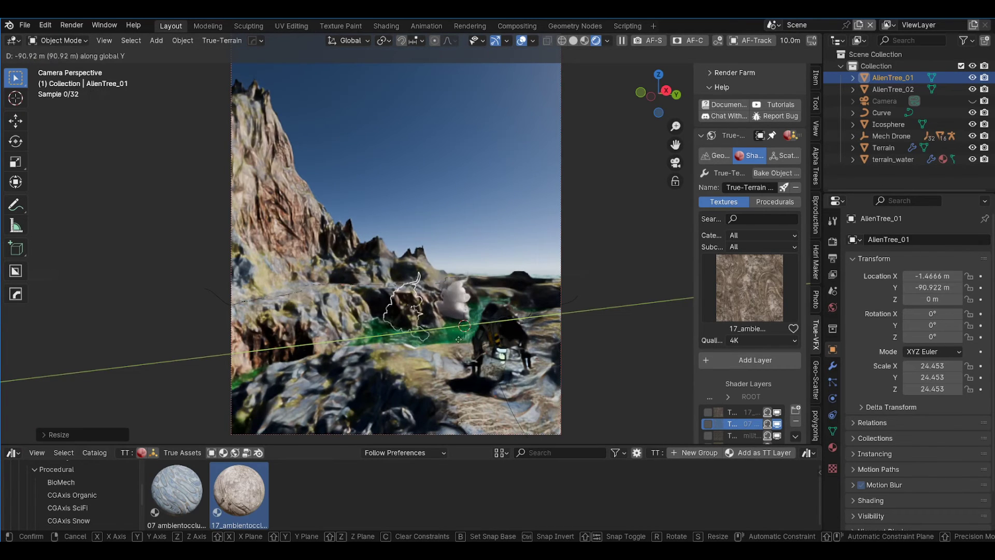
click(280, 391)
Step: Raise AlienTree_01 to about 51.4 m in Z and rotate it to about -8.2° around Z
key(g)
key(z)
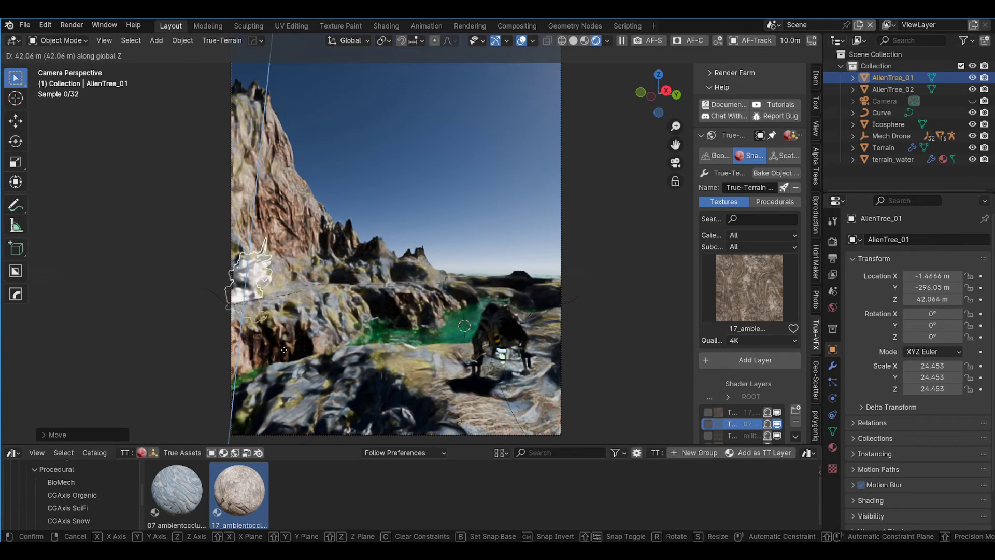
click(280, 347)
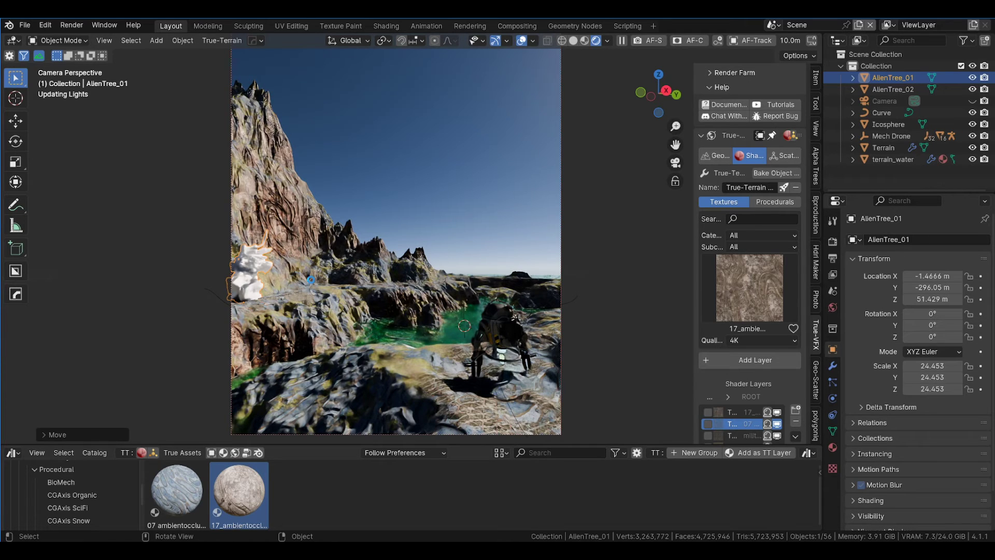
key(r)
key(z)
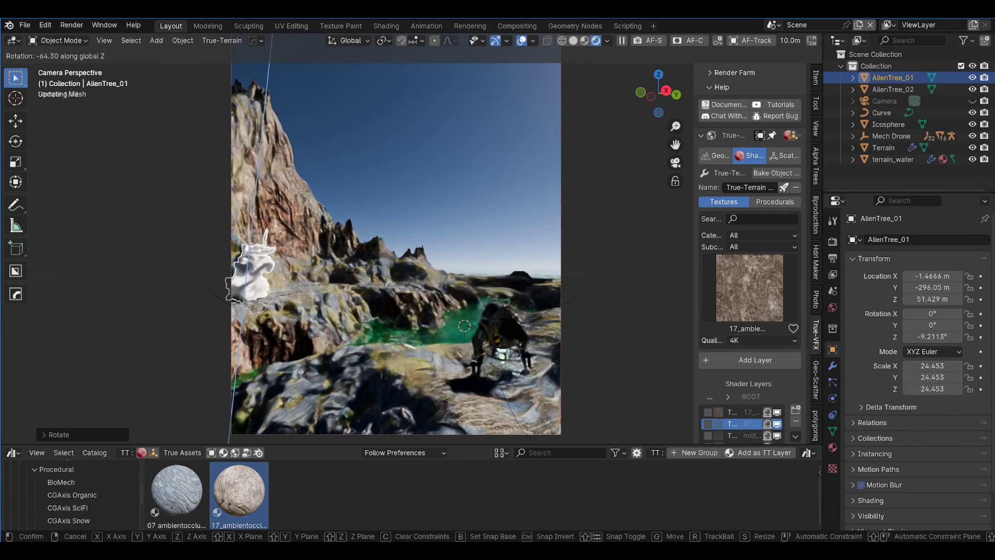
click(335, 284)
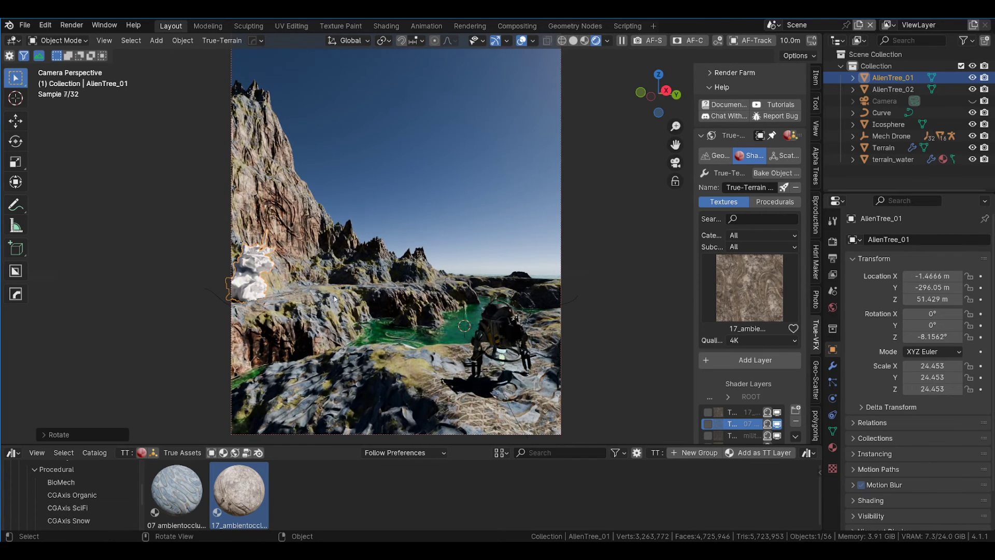
Step: Duplicate AlienTree_01 and place the copy in the foreground at about X 197 m, Y -246 m and Z 12 m
key(shift+d)
key(x)
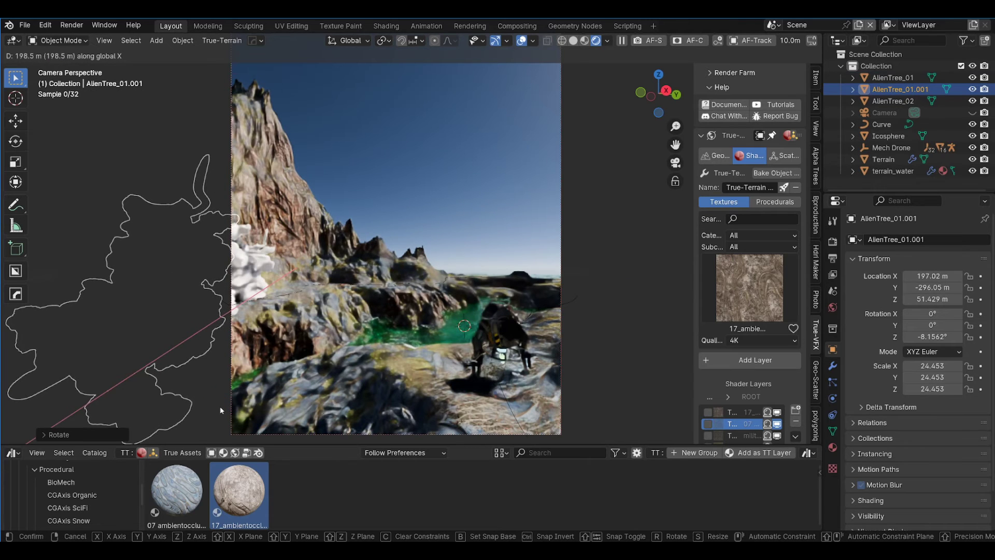
key(y)
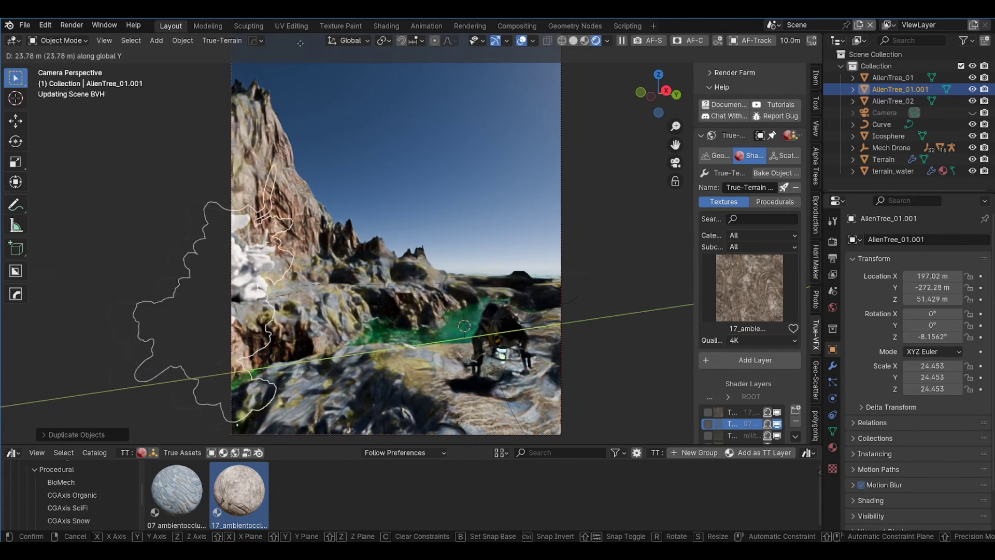
click(402, 73)
key(g)
key(z)
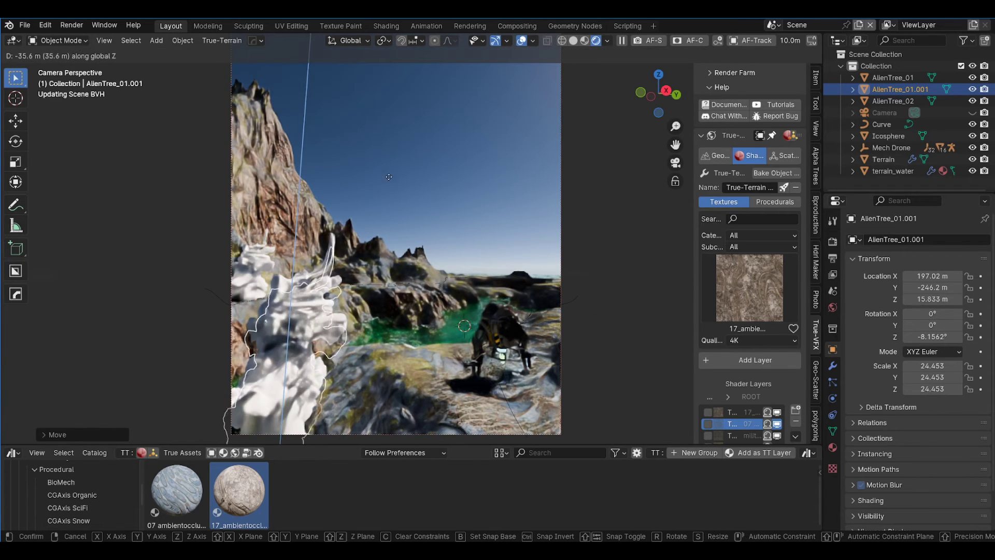
click(385, 189)
Step: Tilt and turn the foreground tree copy to a rotation of about X -19.6°, Y 66.8° and Z 0.3°
key(r)
key(y)
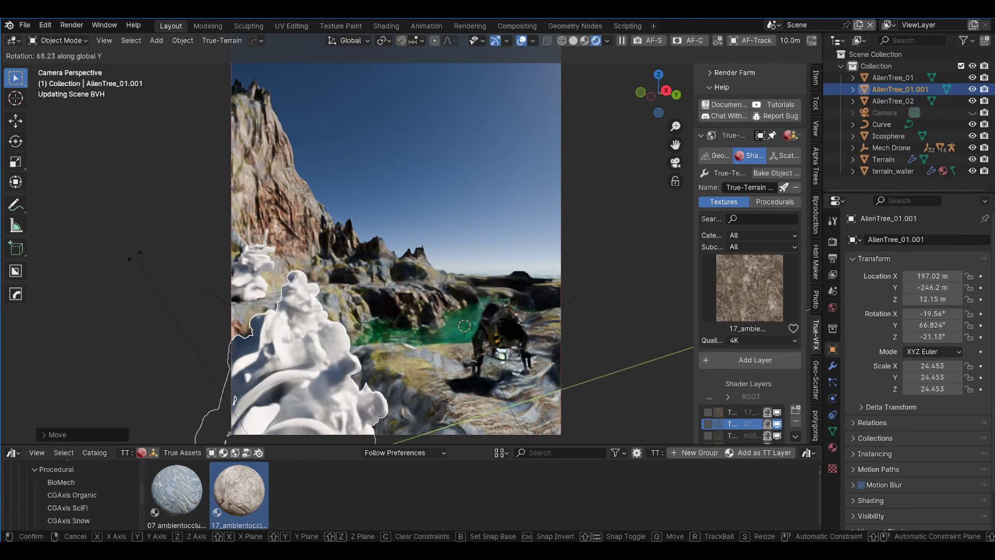
click(135, 256)
key(r)
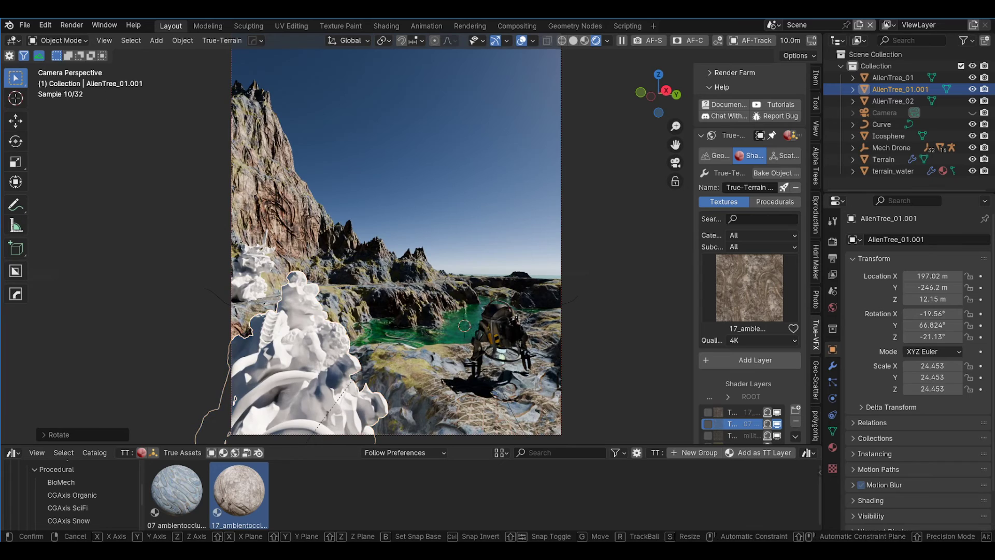
key(z)
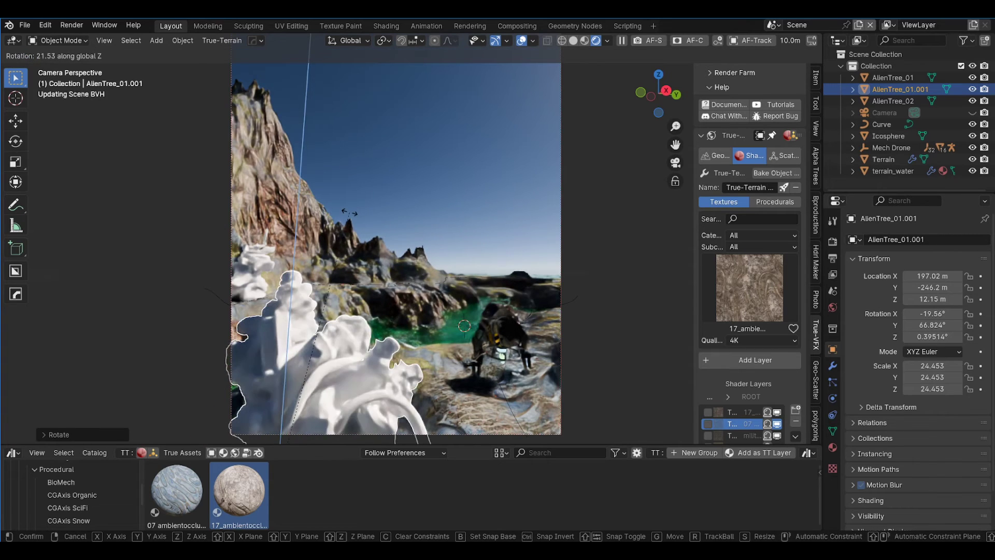
click(350, 214)
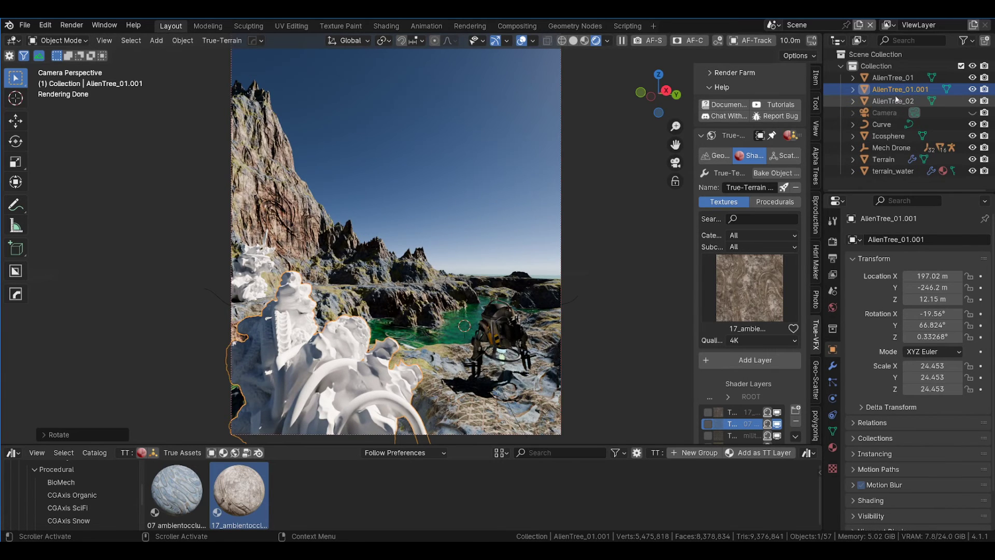
Step: Scale AlienTree_02 uniformly to about 14.92 and move it to about X 173 m and Y -311 m
click(890, 101)
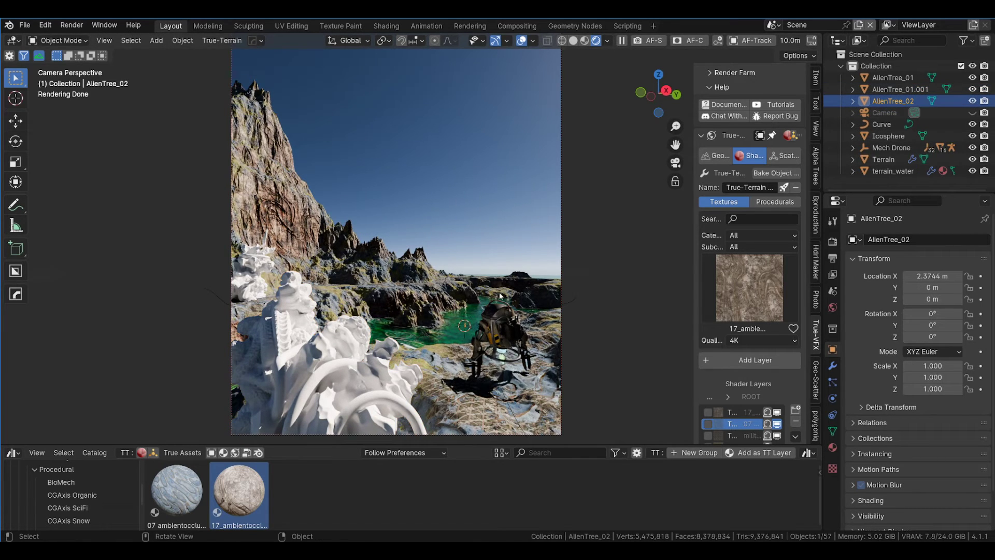
key(s)
click(371, 310)
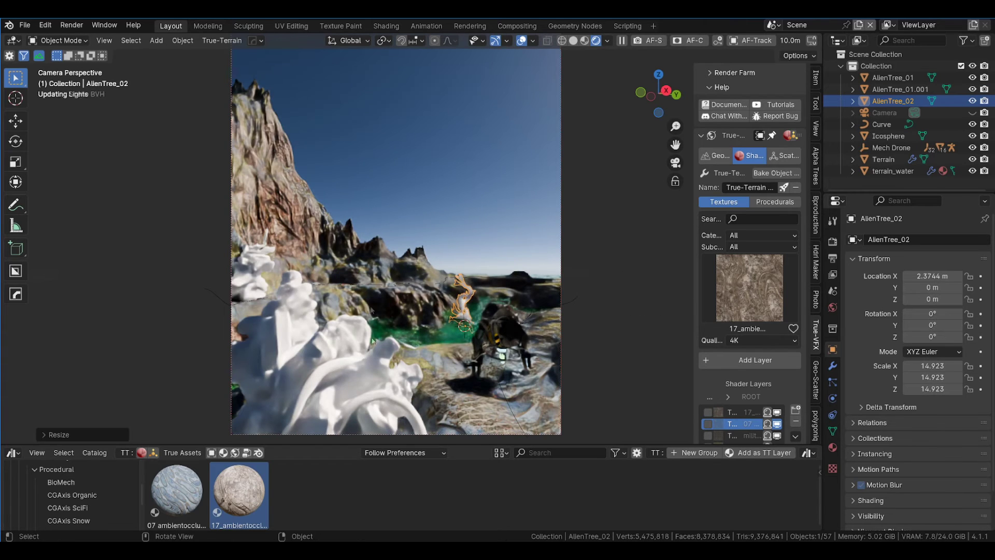
key(g)
key(y)
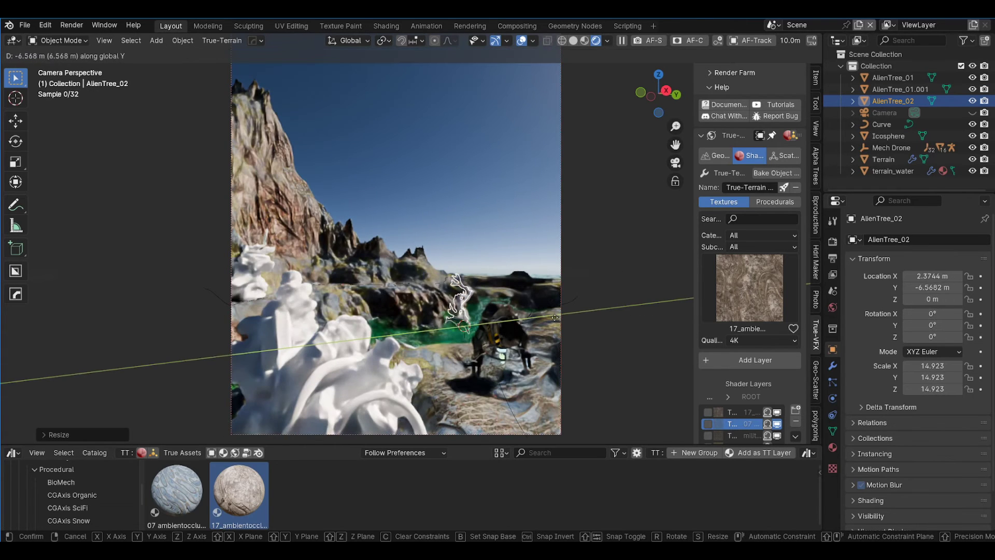
click(306, 378)
key(g)
key(x)
click(195, 294)
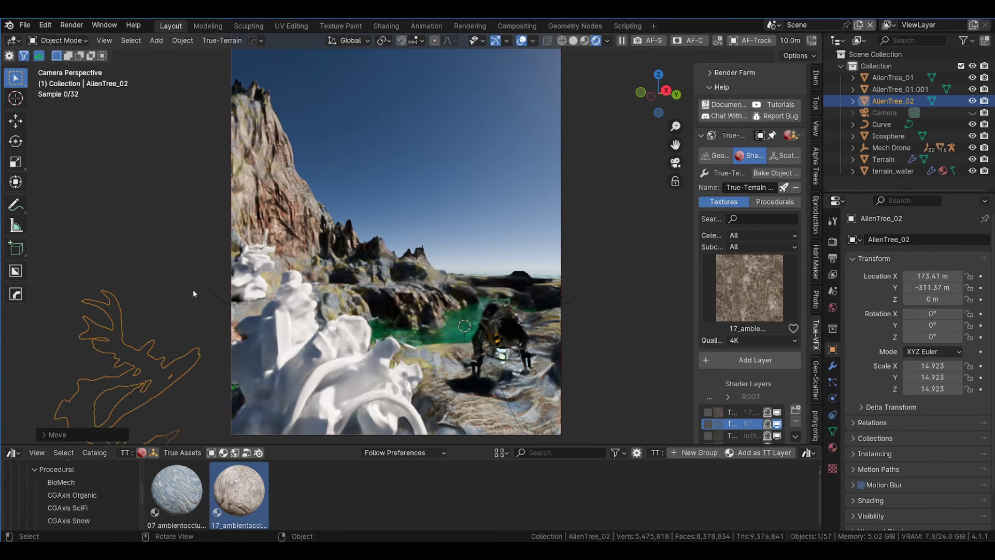
Step: Move AlienTree_02 behind the mech drone to about Y -57 m and raise it to about 29 m in Z
key(g)
key(y)
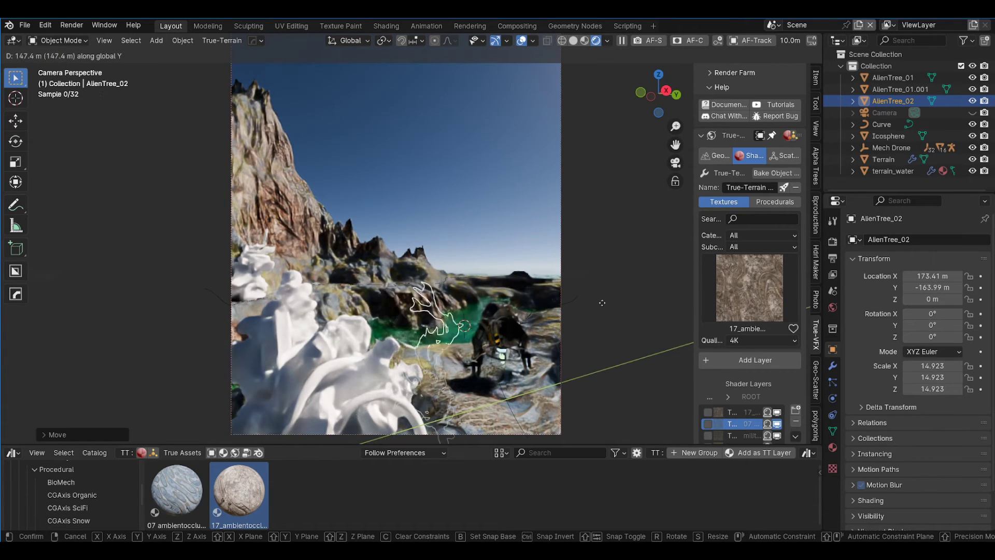
click(638, 383)
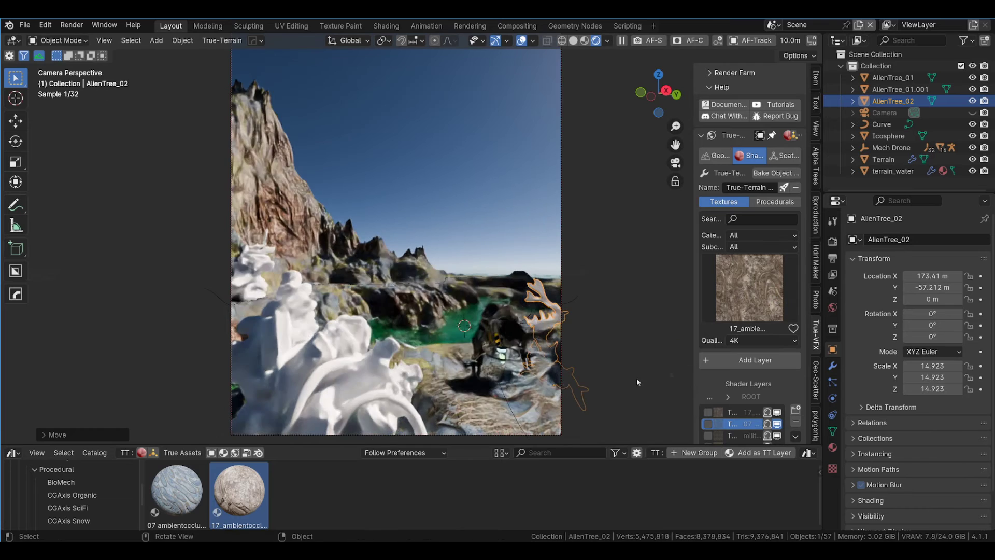
key(g)
key(z)
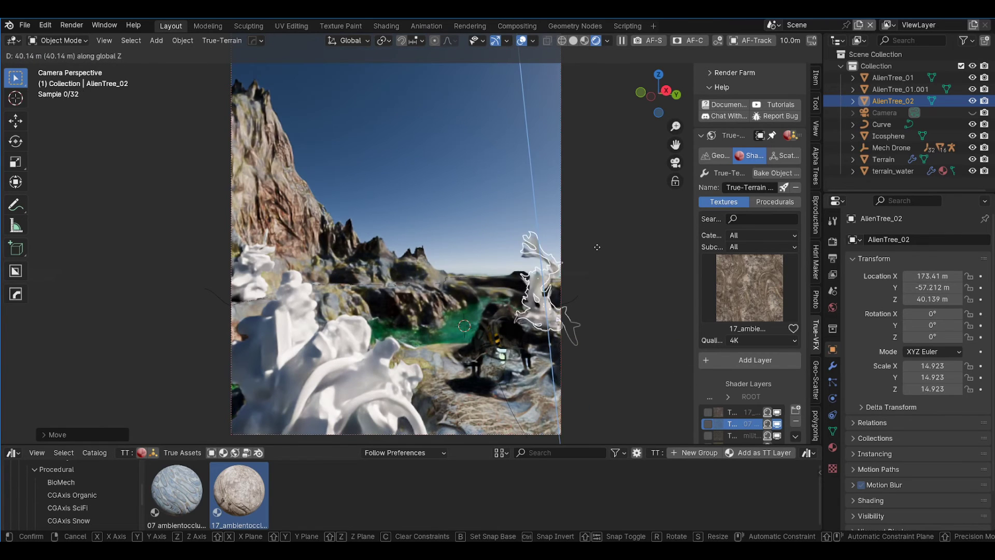
click(593, 260)
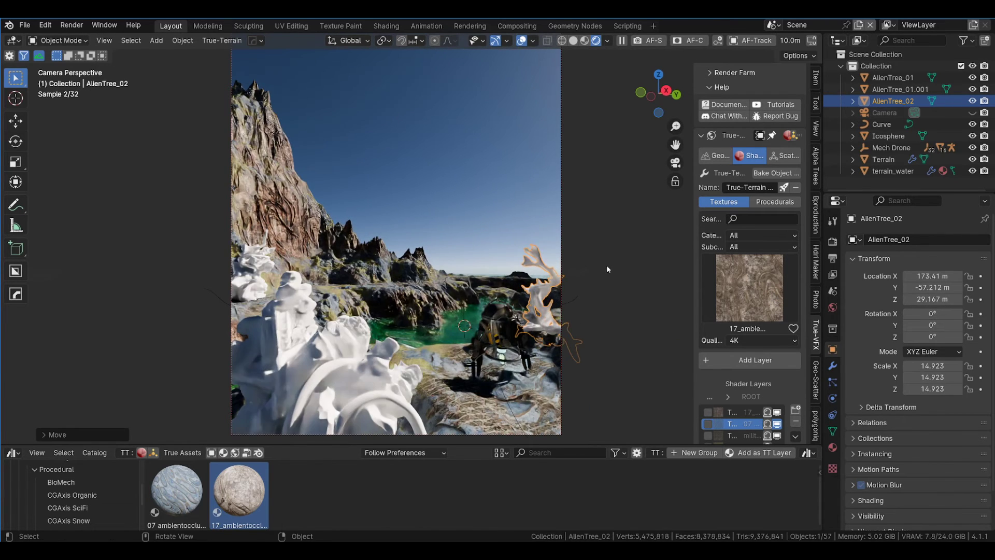
Step: Rotate AlienTree_02 to about 31° around Z and move it along X to about 186 m
key(r)
key(z)
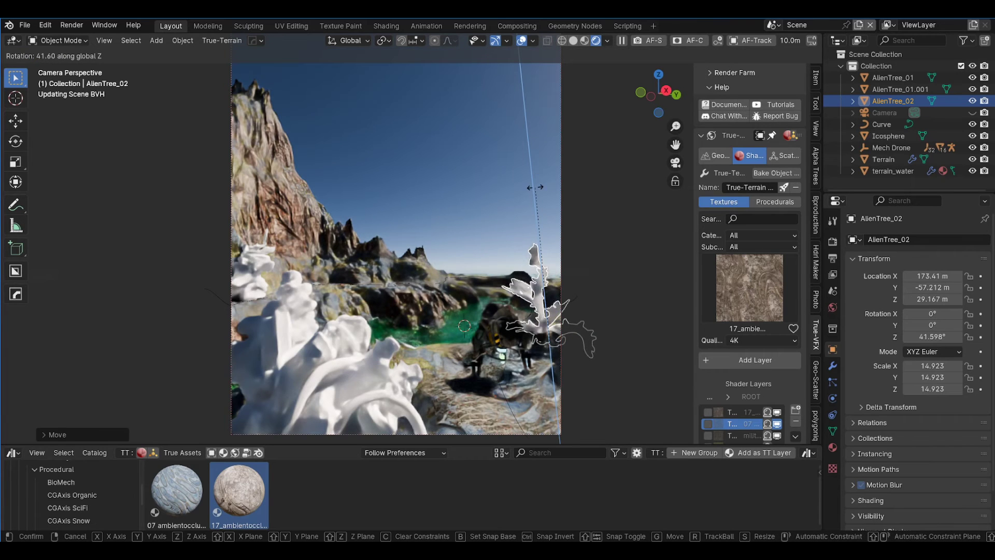
click(583, 284)
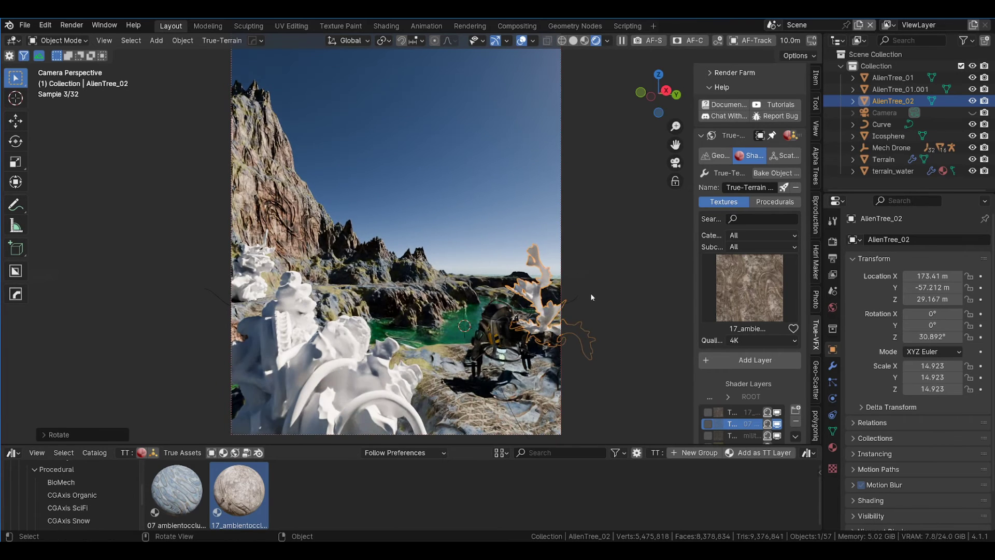
key(g)
key(x)
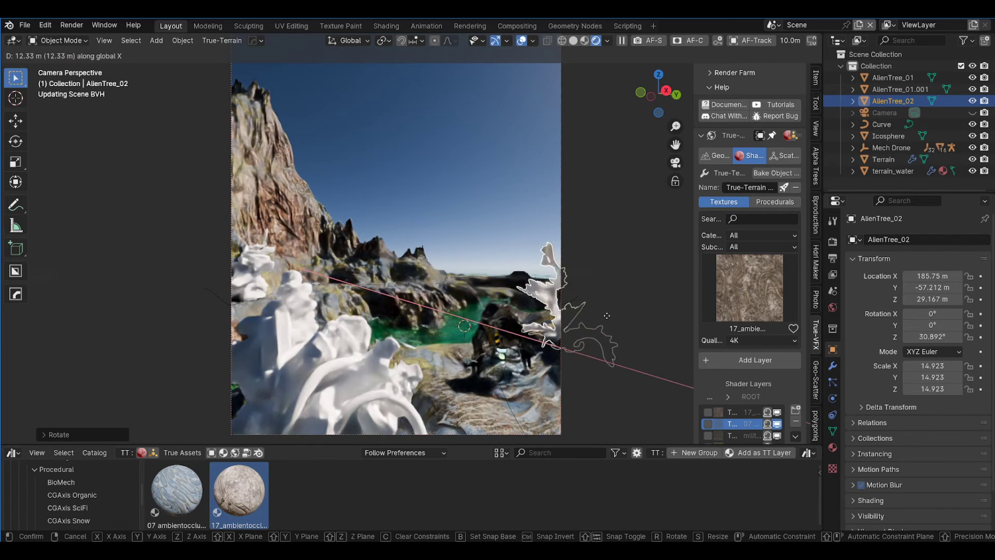
click(606, 315)
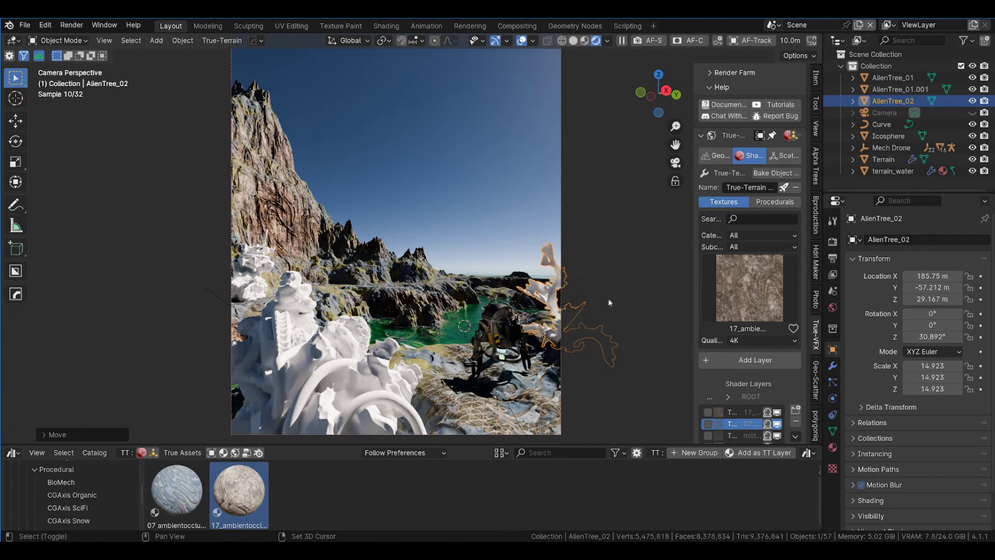
Step: Duplicate AlienTree_02 and place the copy on the distant rocks at about X -198 m
key(shift+d)
key(x)
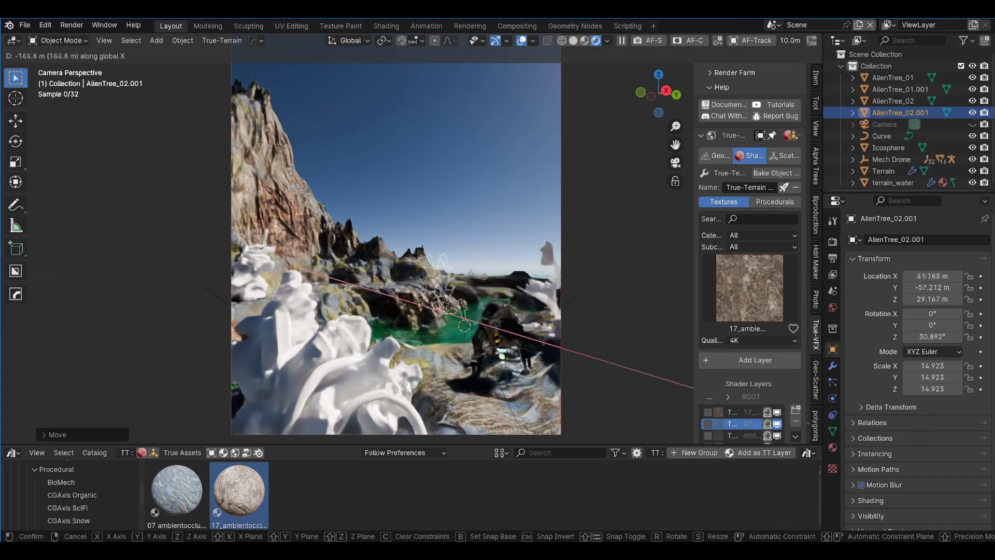
click(467, 272)
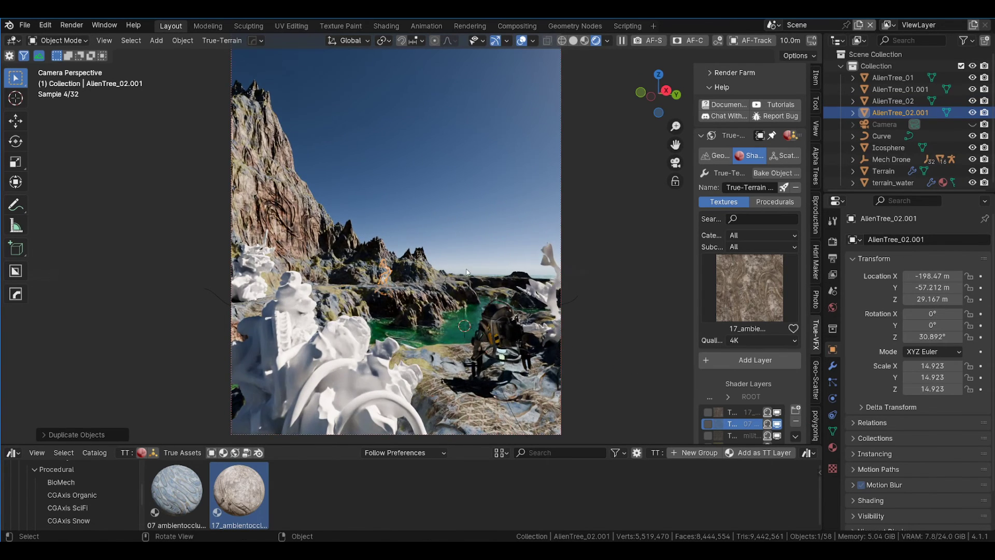
Step: Turn the distant AlienTree_02 copy to about 126° around Z and raise it to about 46 m in Z
key(r)
key(z)
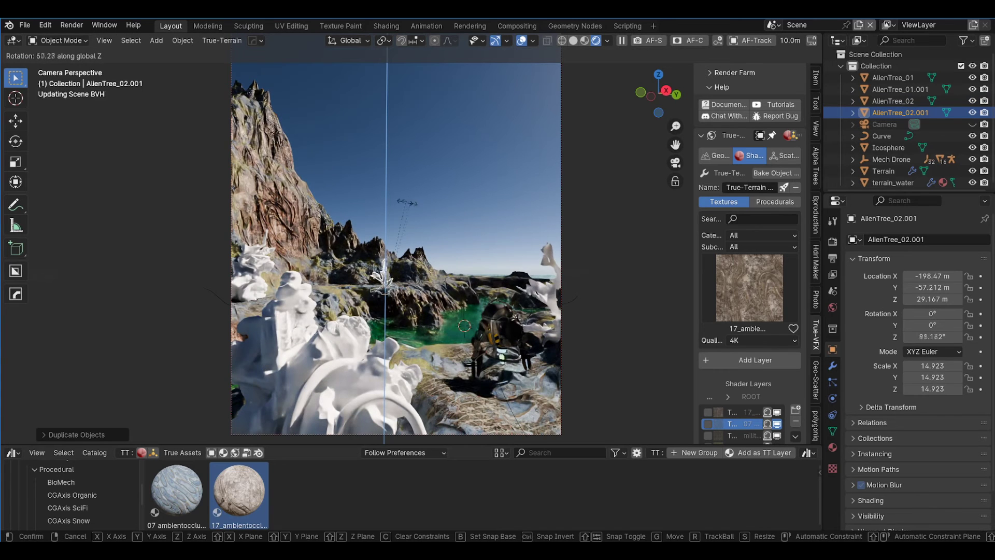
click(484, 208)
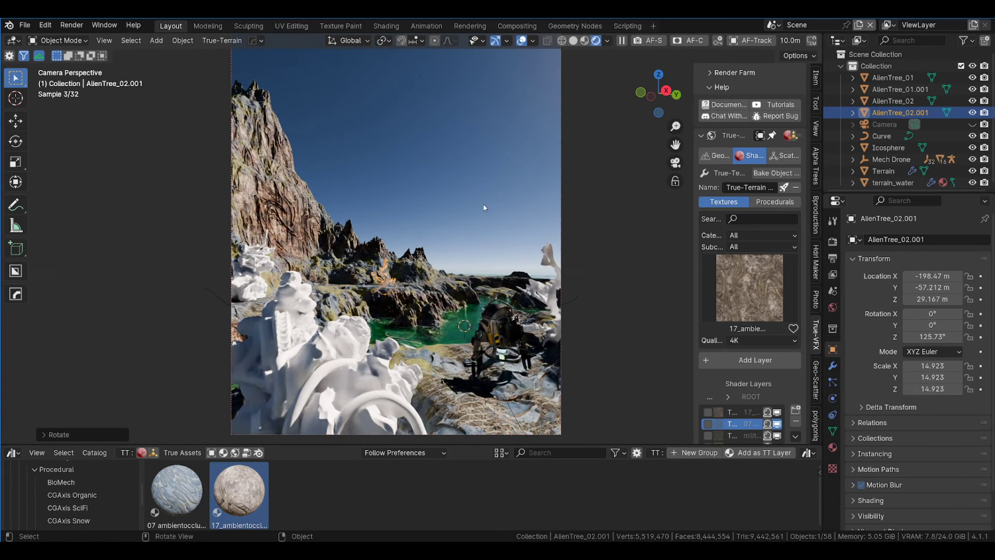
key(g)
key(z)
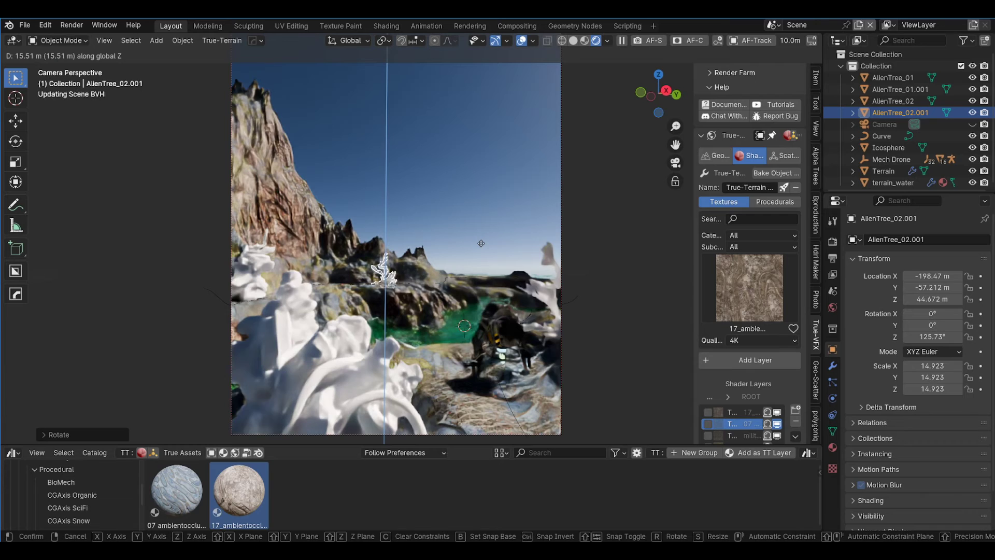
click(468, 208)
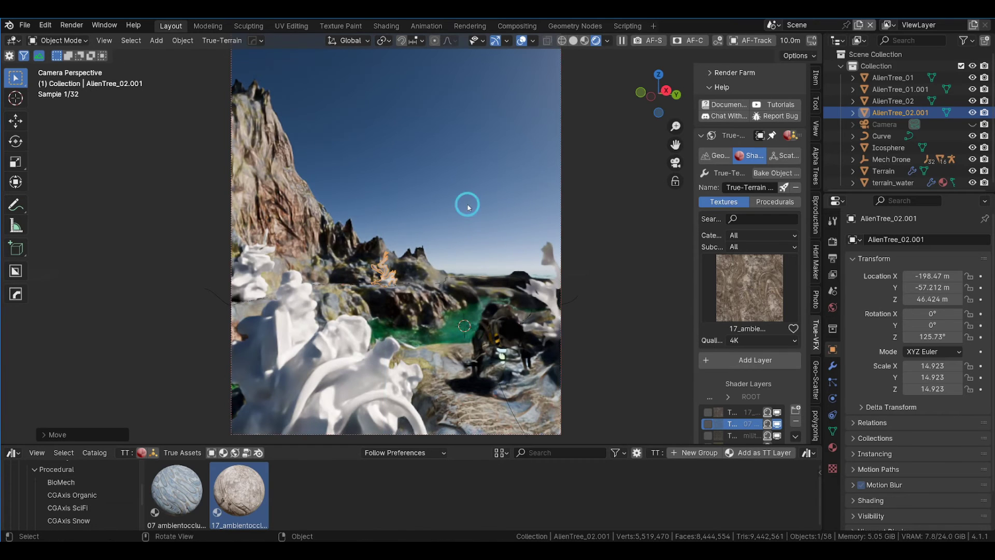
click(468, 207)
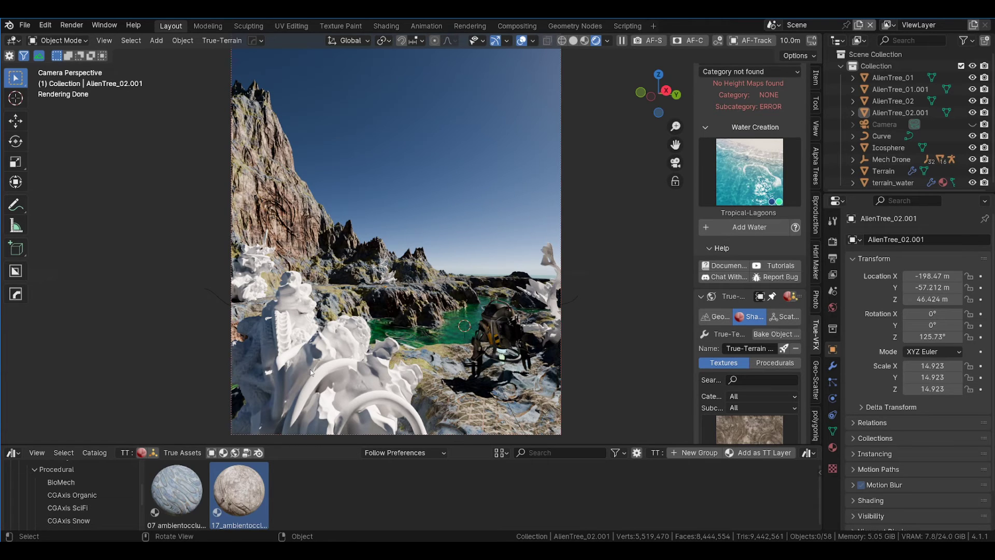
Step: Apply the 17_ambientocclusion material to the foreground tree copy and to AlienTree_01 behind it
click(310, 385)
drag(238, 501, 313, 377)
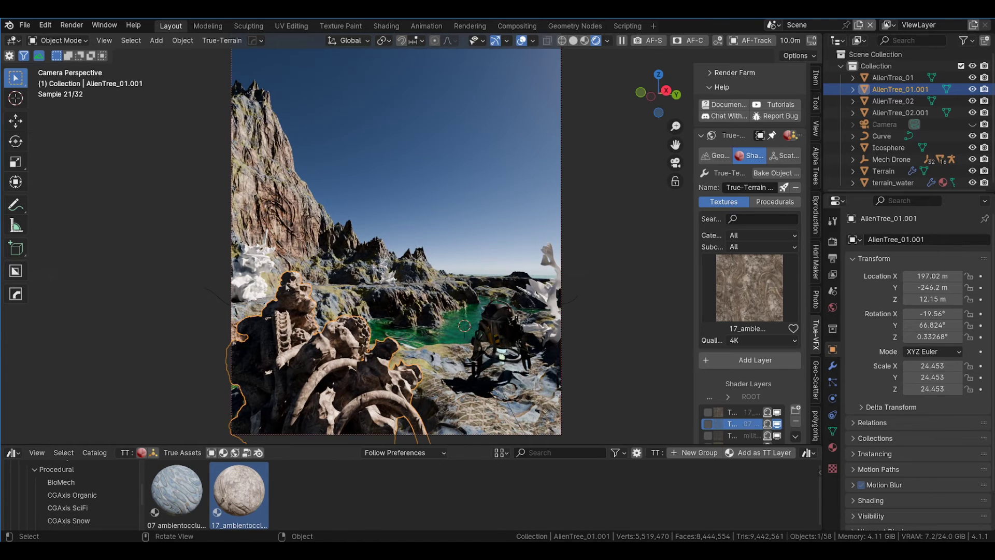
click(244, 265)
drag(239, 492, 246, 281)
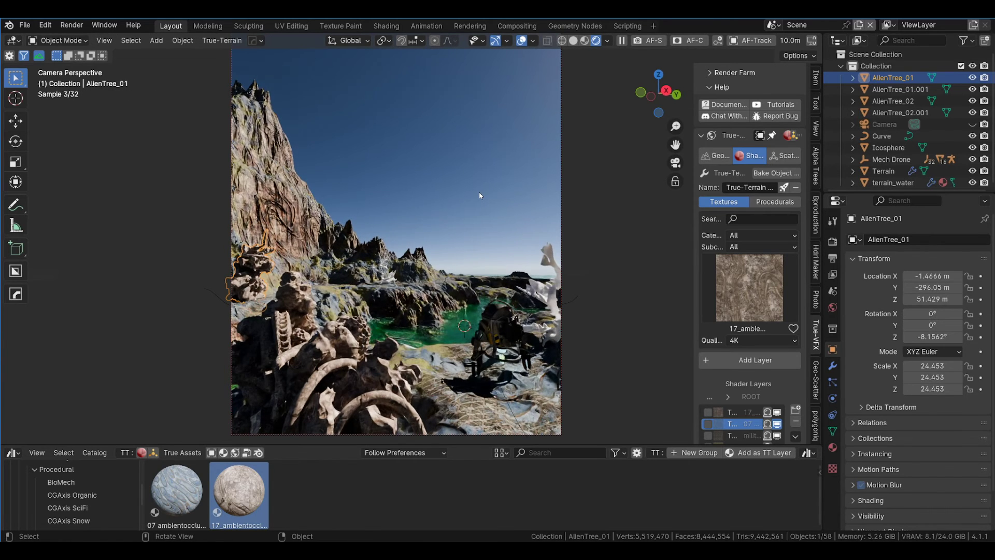
Step: Apply the 07 ambientocclusion material to AlienTree_02 and its distant copy, leaving nothing selected
click(549, 291)
mouse_move(200, 485)
mouse_down()
mouse_move(404, 418)
mouse_move(554, 303)
mouse_up()
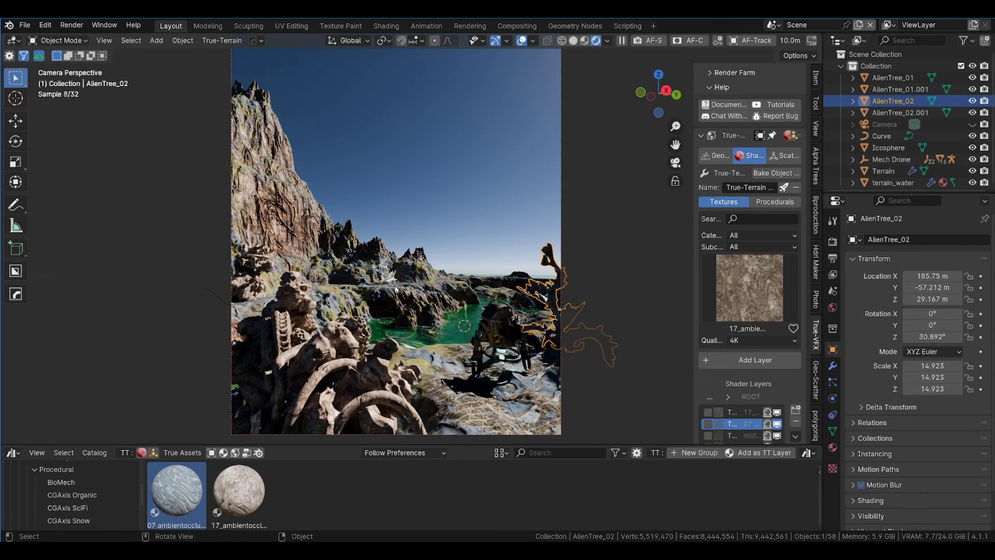
click(389, 278)
drag(176, 490, 391, 277)
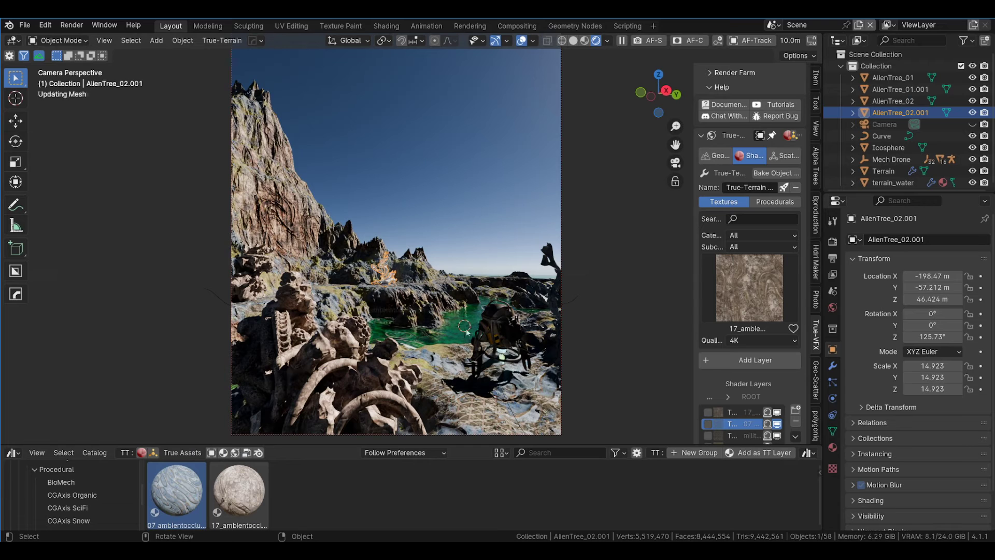
click(469, 208)
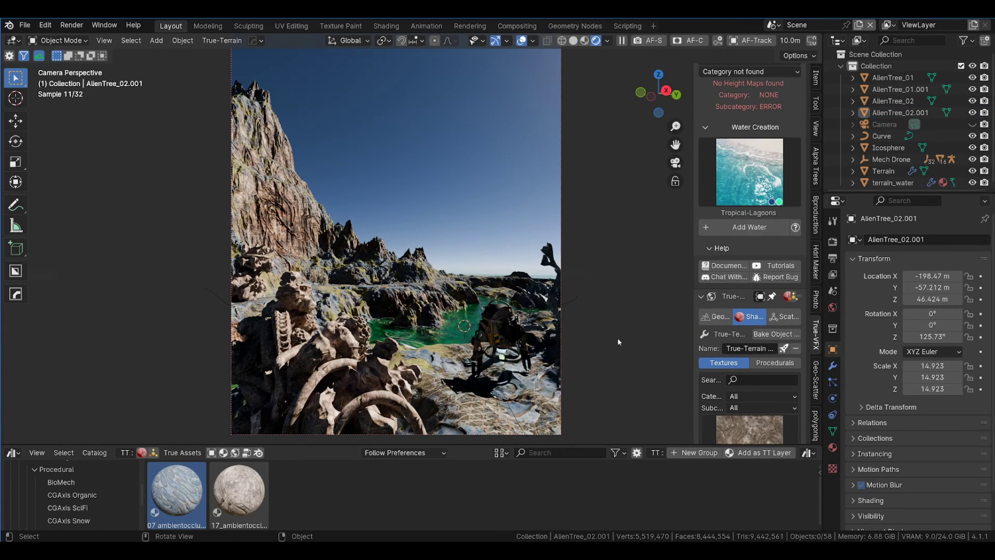
Step: On AlienTree_02's material, set subsurface weight 0.840, radius 1.000, 4.600, 2.600 and anisotropy 0.705, and set specular anisotropic to 0.615
click(554, 306)
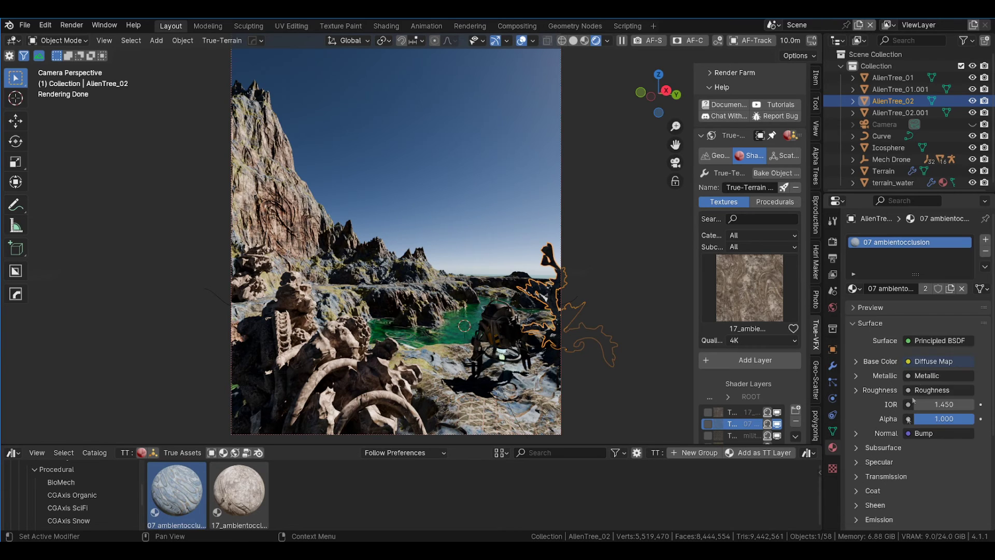
click(857, 447)
scroll(875, 450, down, 5)
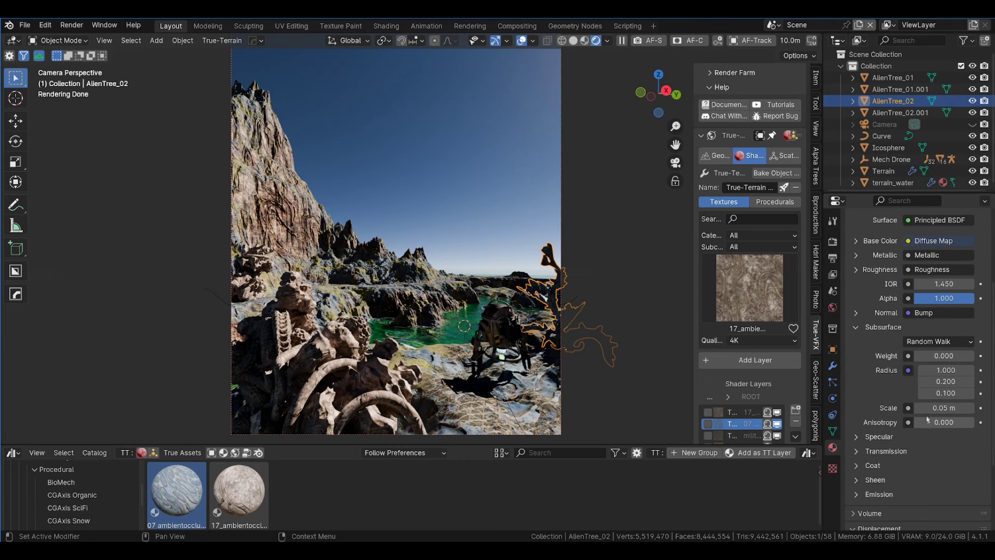
click(857, 451)
drag(931, 467, 942, 467)
drag(939, 357, 945, 358)
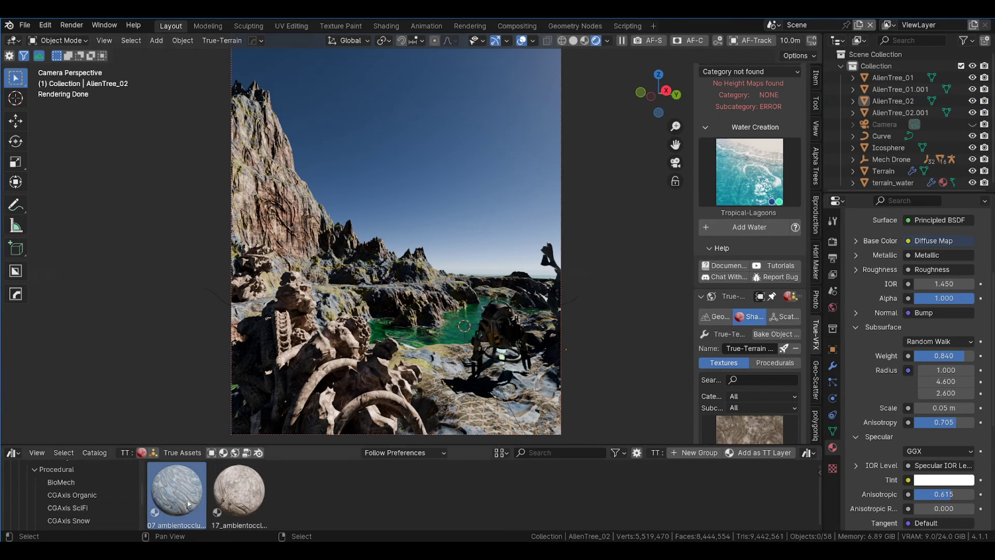
Step: Show the Unassigned assets of the TT Library Objects library and enlarge the asset browser
scroll(44, 492, up, 3)
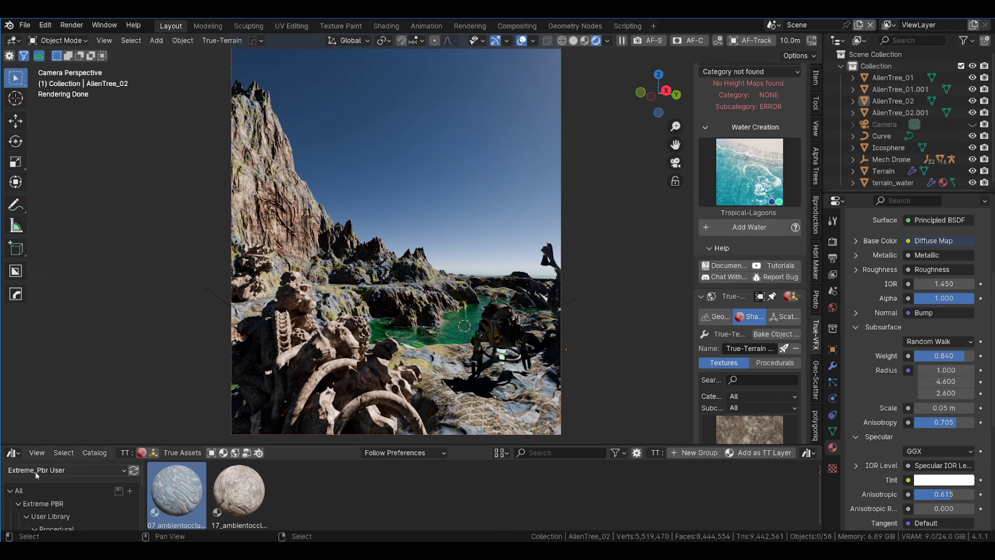
click(37, 472)
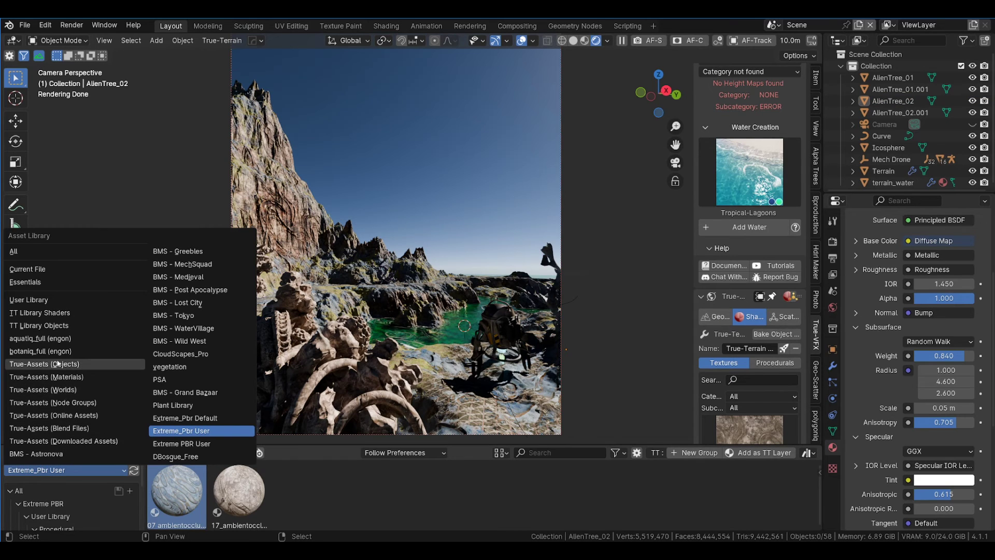
click(54, 326)
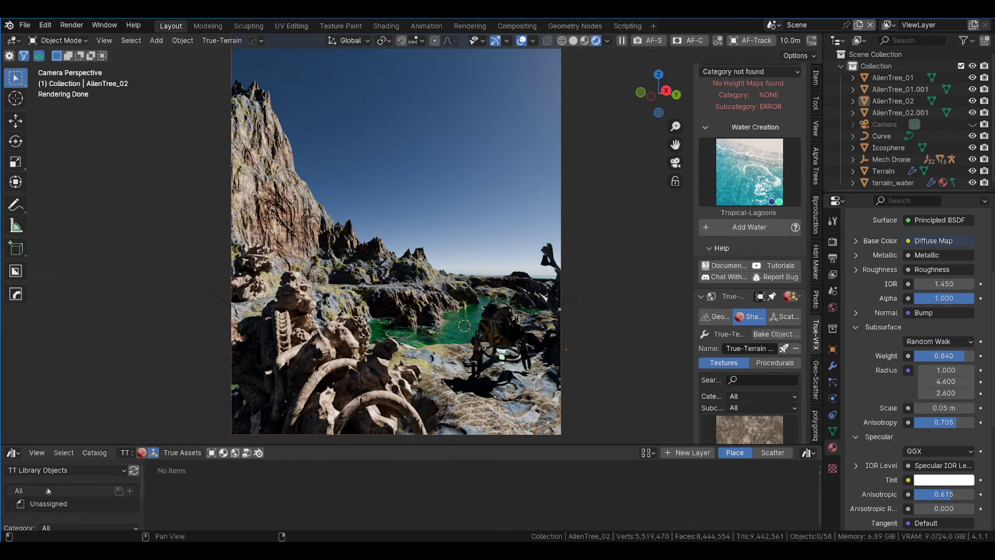
click(57, 503)
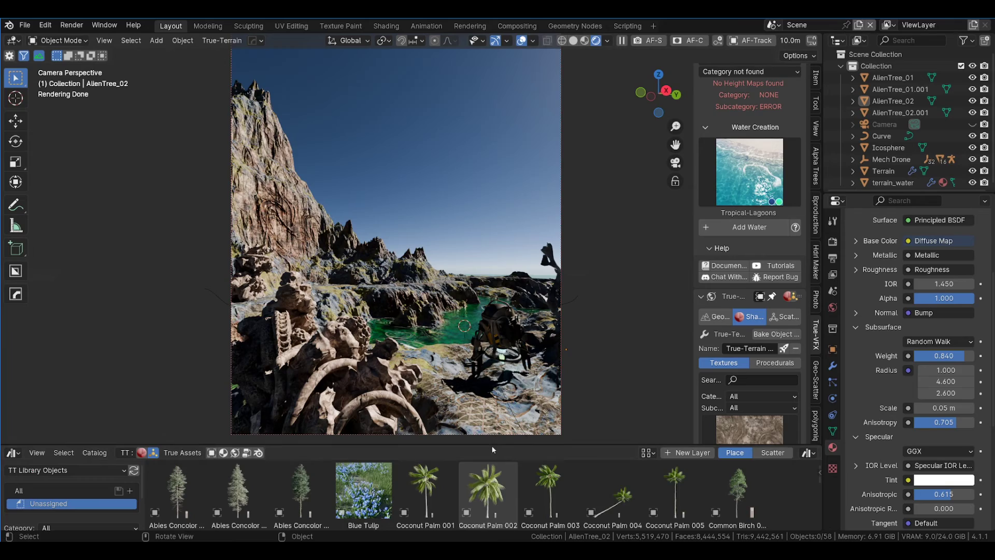
drag(488, 443, 488, 335)
Step: Place the Large Rock Formation asset on the lagoon water behind the mech drone
scroll(542, 475, down, 5)
click(176, 487)
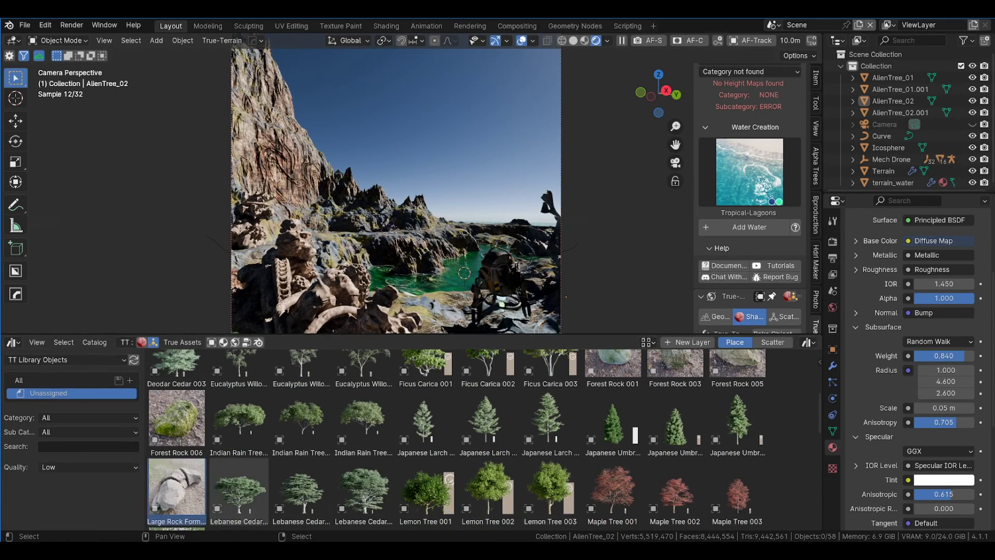
drag(177, 490, 452, 277)
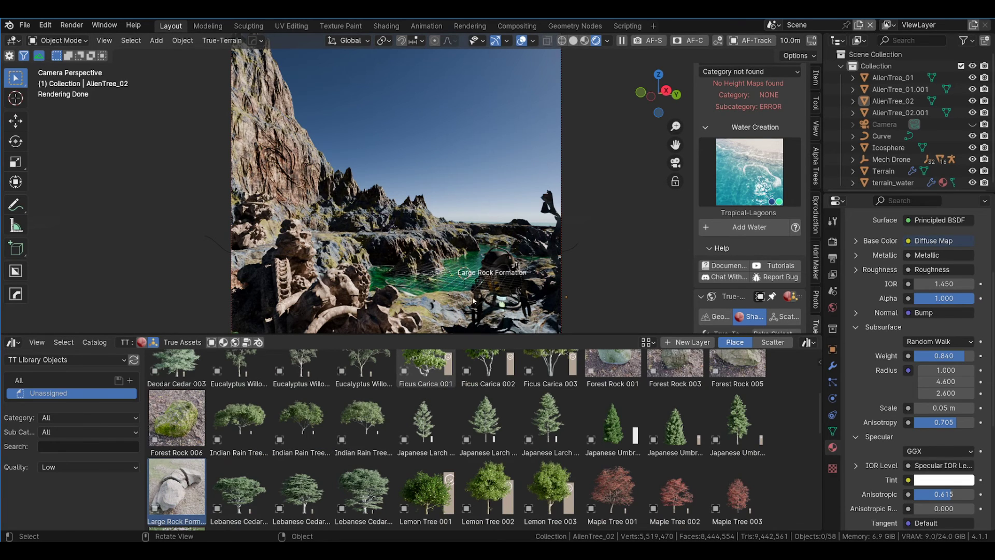
Step: Select the new rock formation object under terrain_water and scale it up uniformly until it spans much of the lagoon
scroll(882, 151, down, 1)
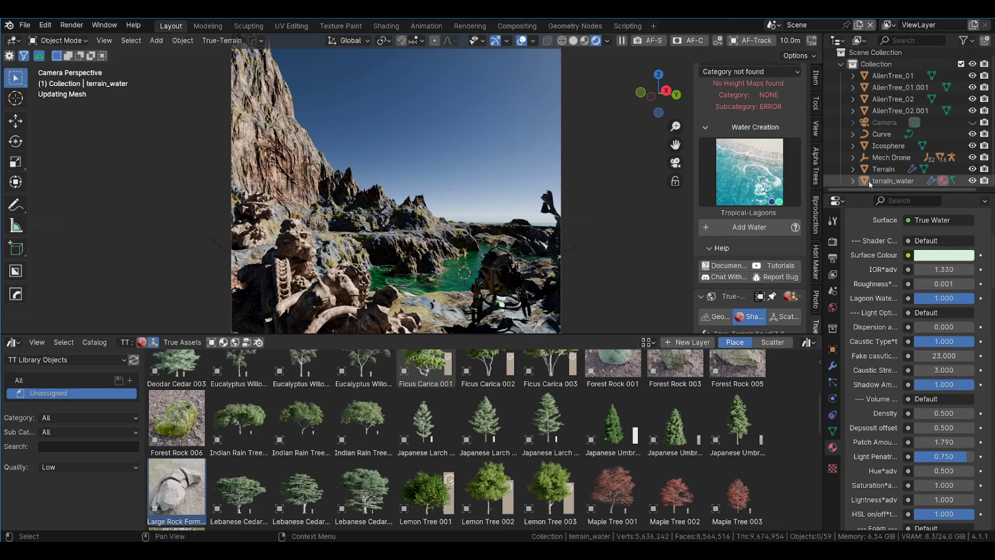
click(854, 181)
scroll(897, 138, down, 2)
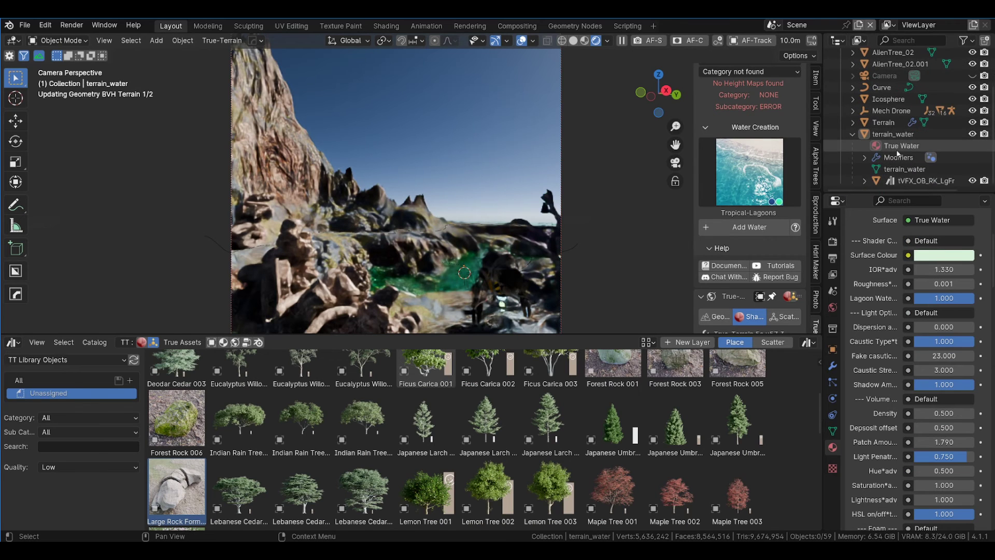
click(912, 180)
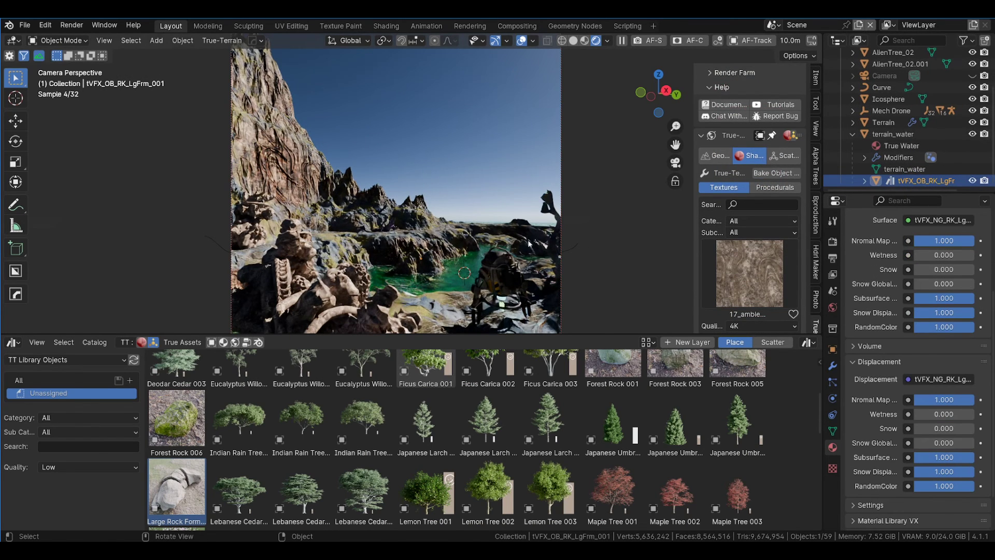
key(s)
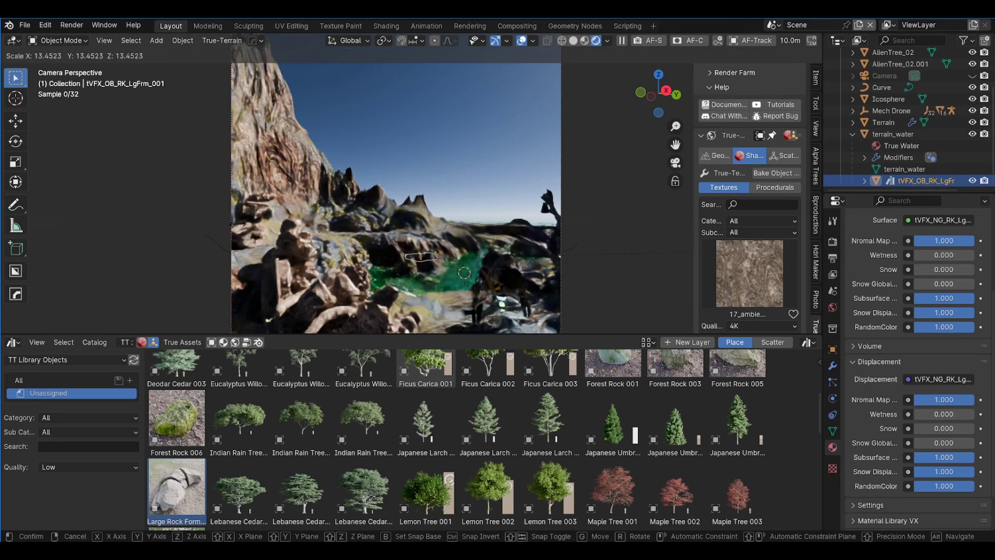
click(414, 116)
Step: Turn the rock formation about the global Z axis and tilt it upright about its local X axis
key(r)
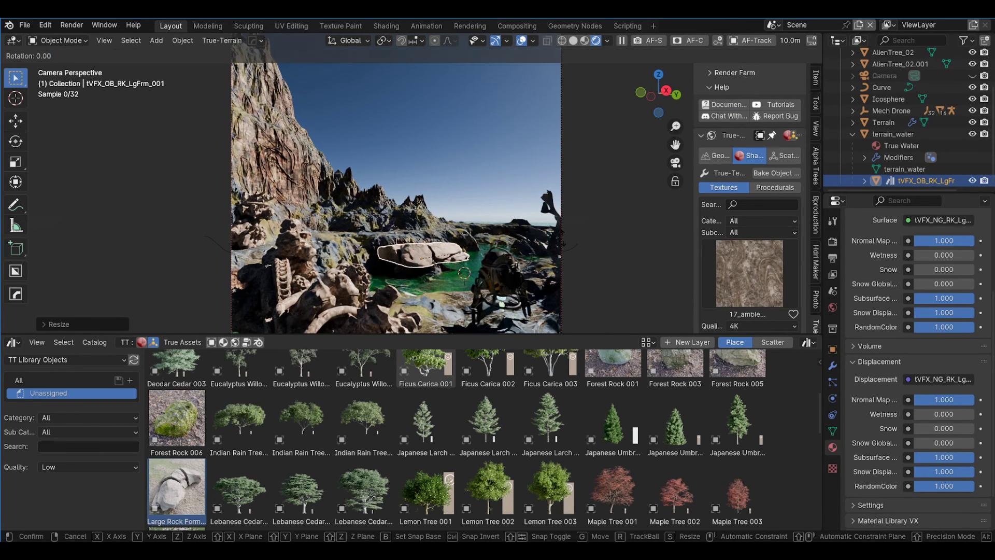
key(z)
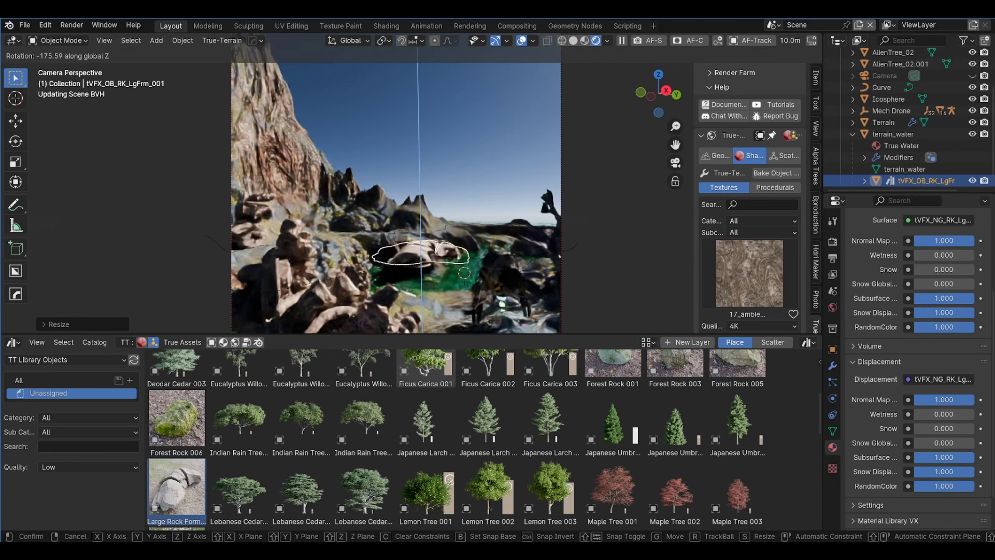
click(269, 236)
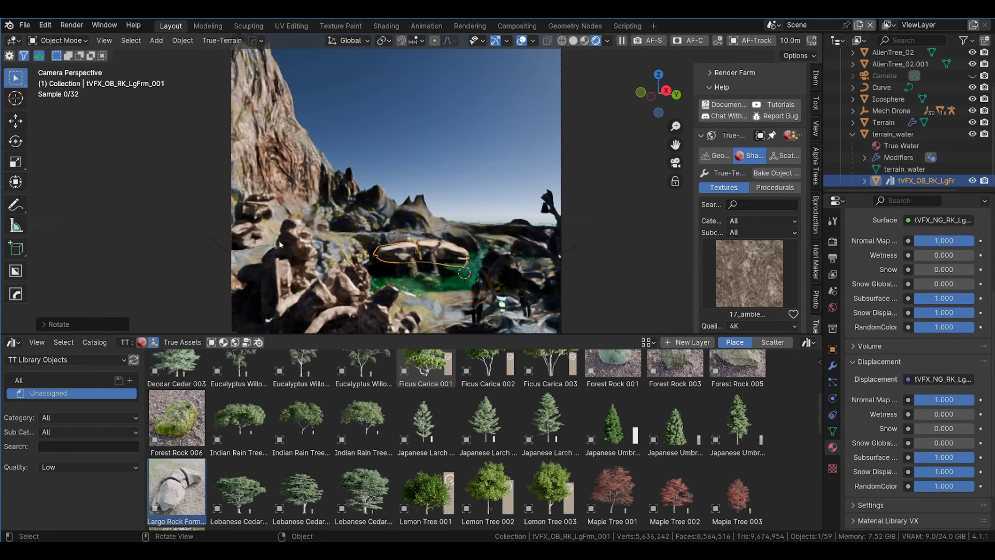
key(r)
key(x)
key(x)
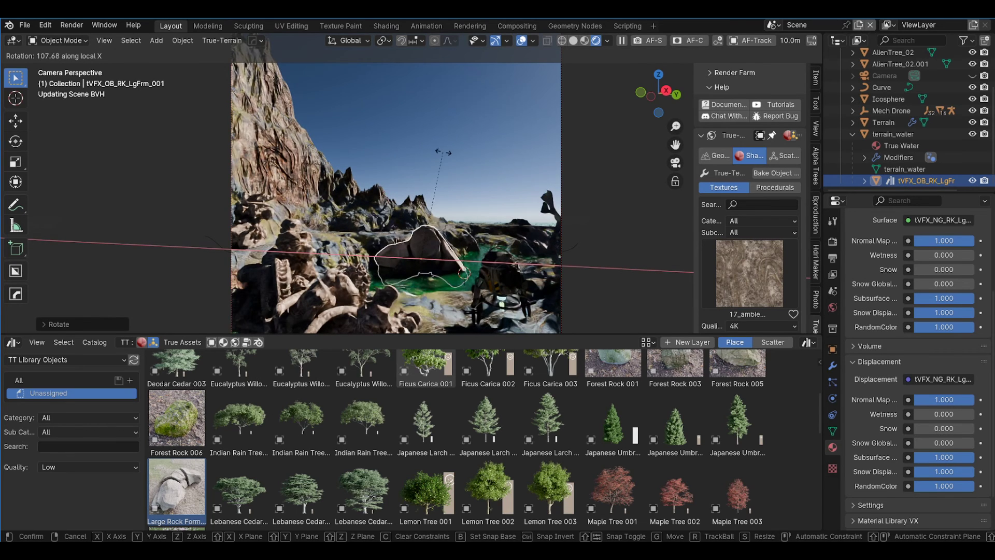
click(466, 153)
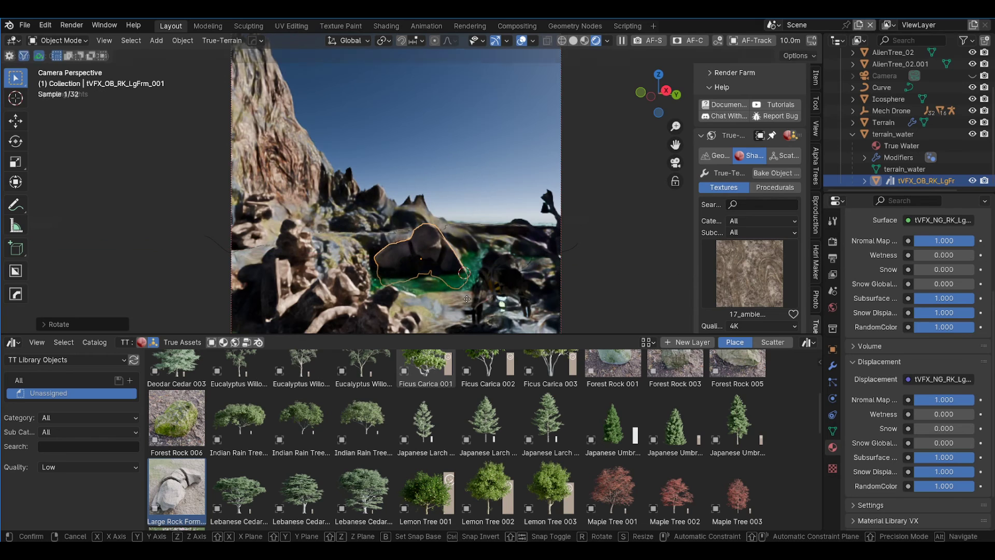
Step: Move the rock formation along the global X and Y axes to the horizon behind the lagoon, and adjust its height along Z
key(g)
key(y)
key(y)
key(x)
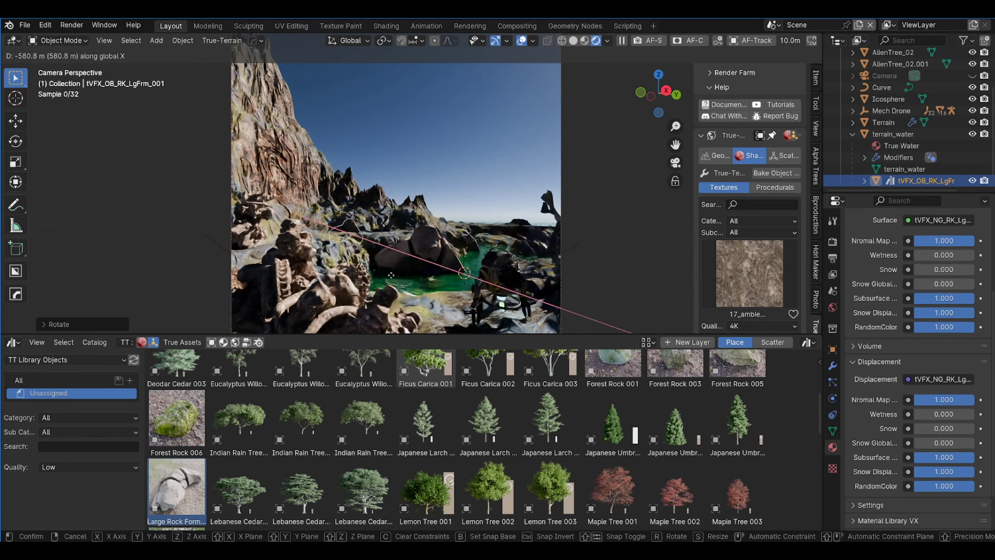
key(y)
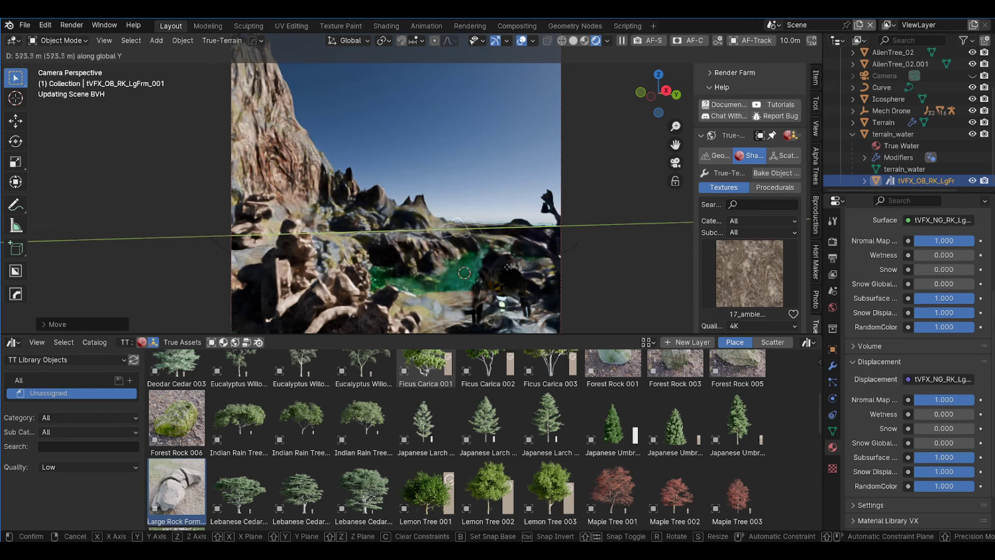
click(514, 263)
key(g)
key(z)
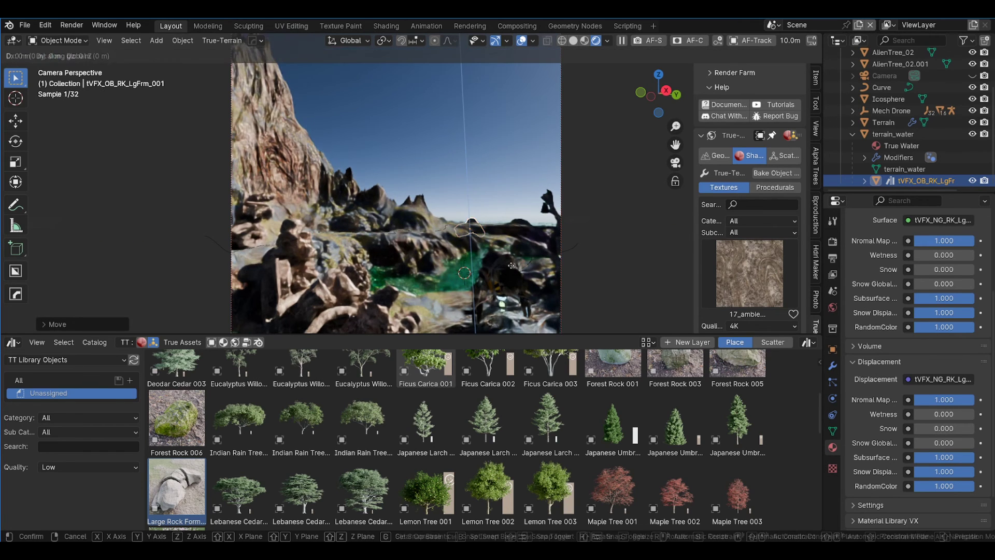
click(511, 250)
Step: Scale the distant rock formation up uniformly about 3.8 times and raise it along the global Z axis by about 53 m
key(s)
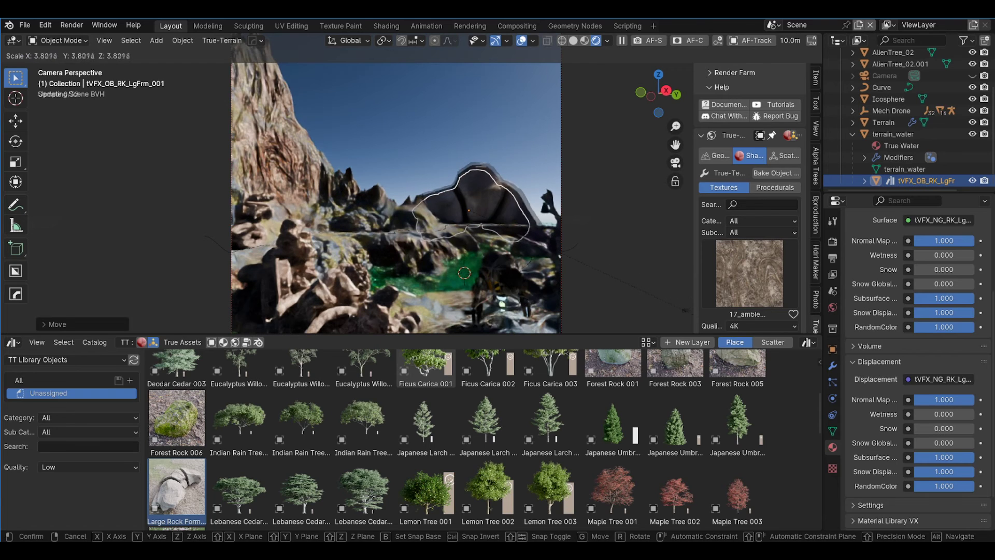
click(689, 316)
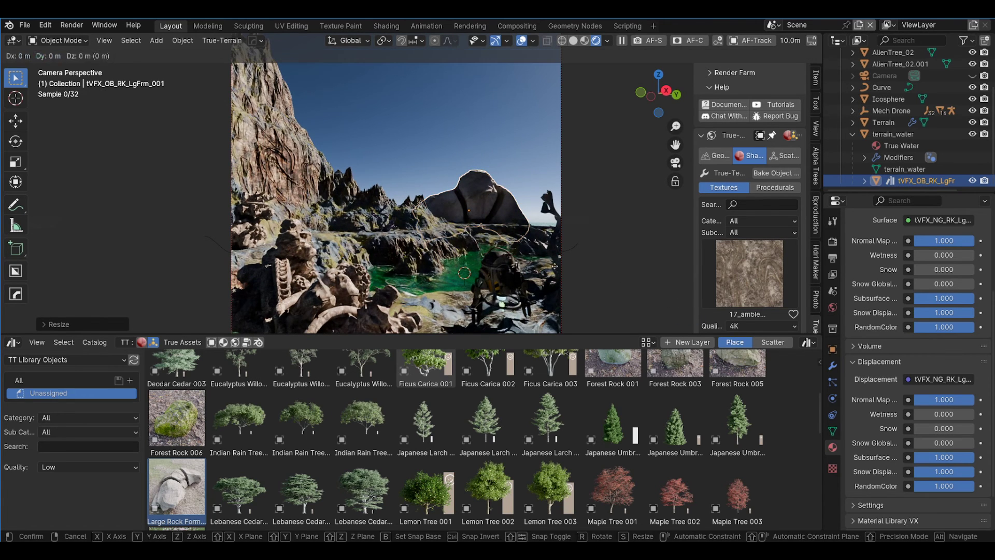
key(g)
key(z)
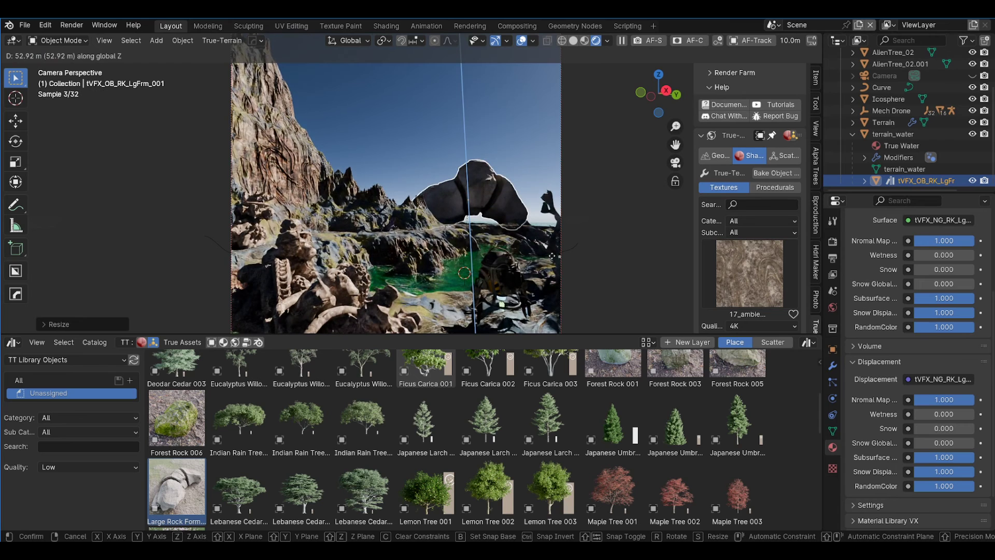
click(616, 236)
Step: Rotate the distant rock formation about -31° around the global Z axis and deselect it
key(r)
key(z)
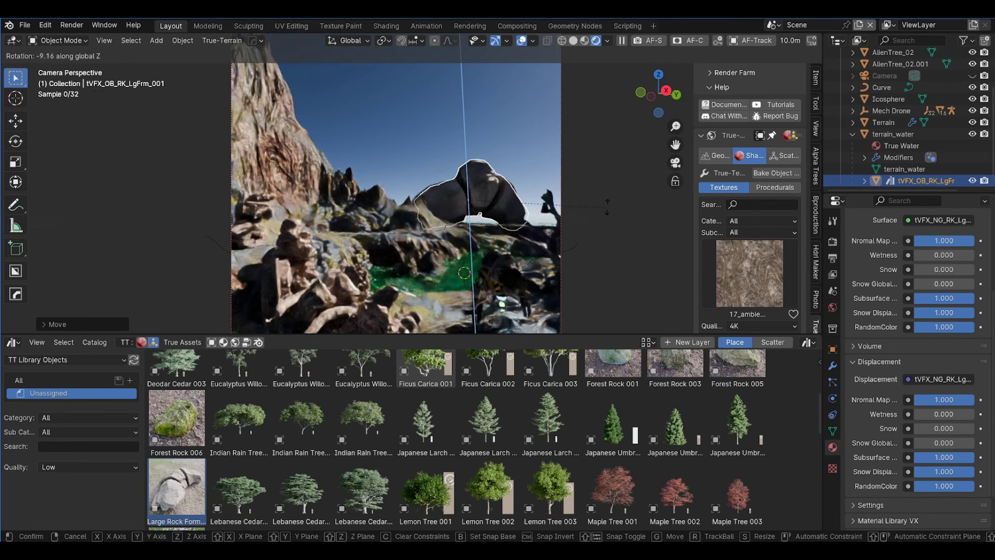
mouse_move(586, 161)
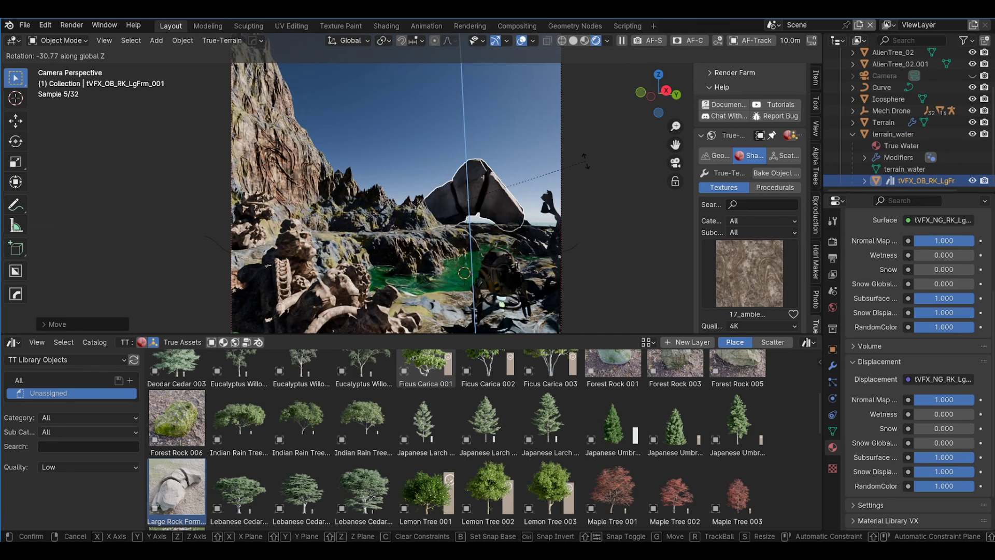
click(586, 161)
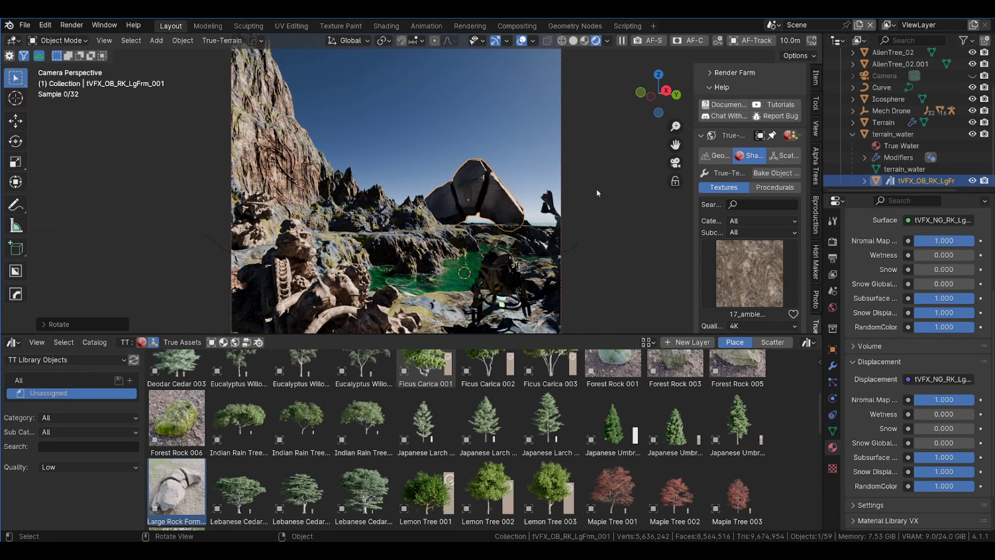
click(639, 248)
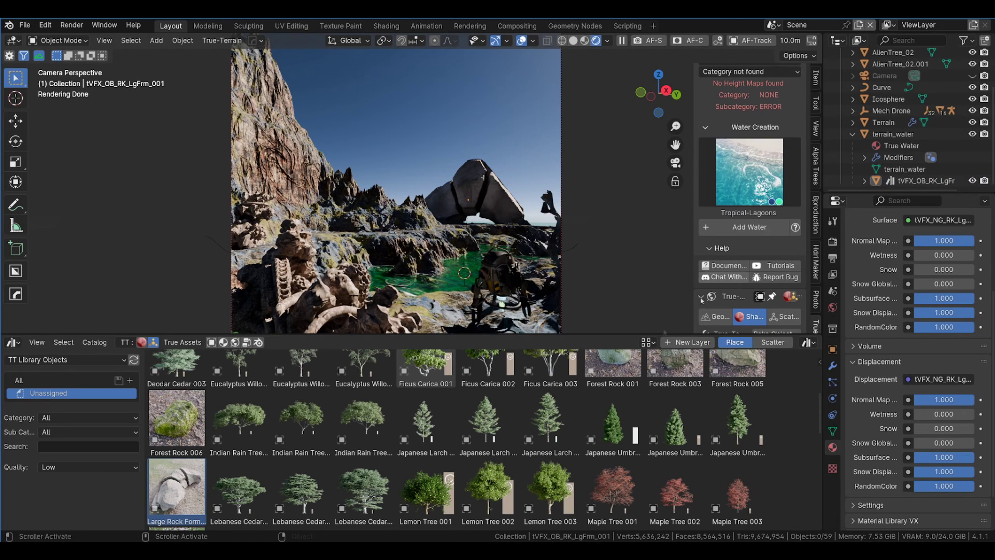
Step: Shrink the asset browser to its header and enable True-Sky with the Alien Morning preset
drag(609, 333, 610, 521)
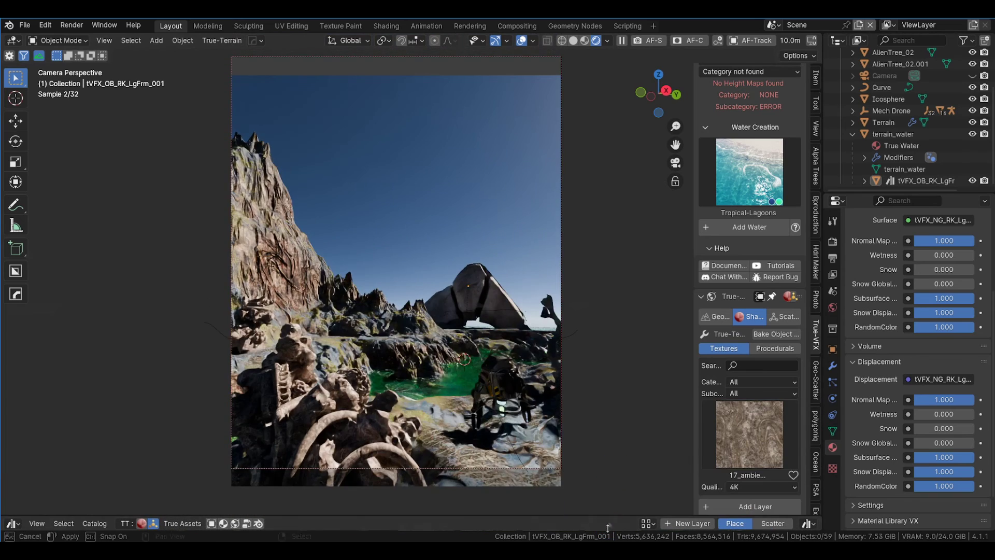
scroll(753, 353, down, 3)
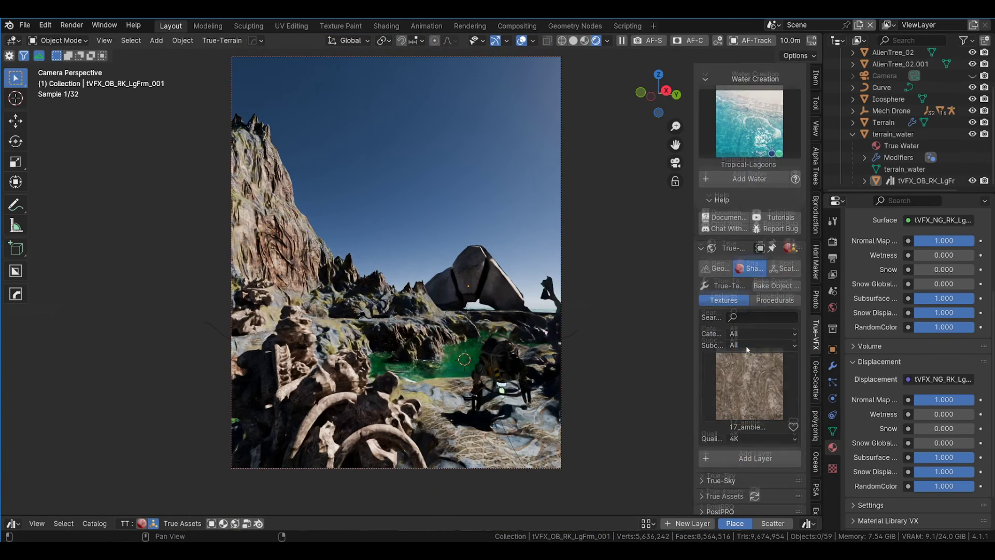
click(703, 476)
scroll(728, 388, down, 5)
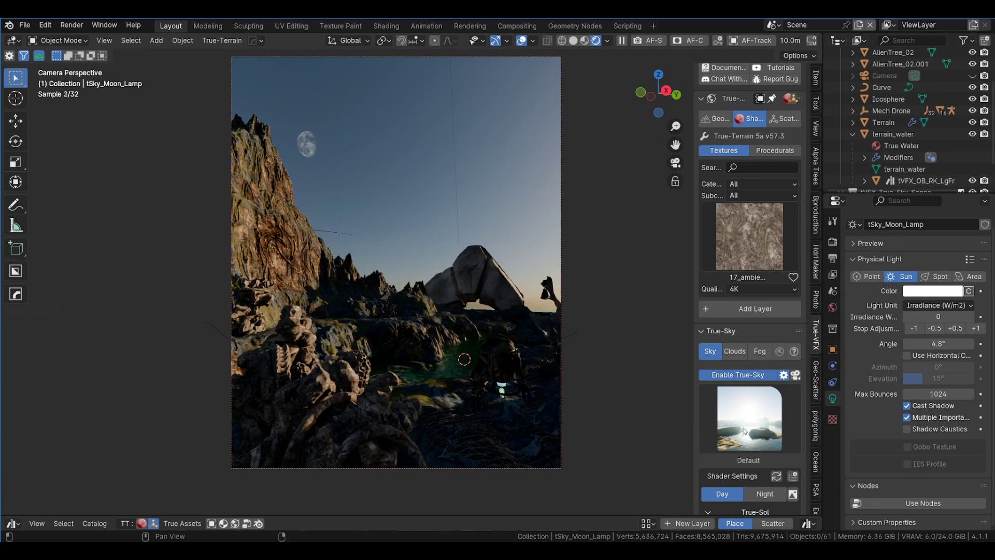
click(745, 431)
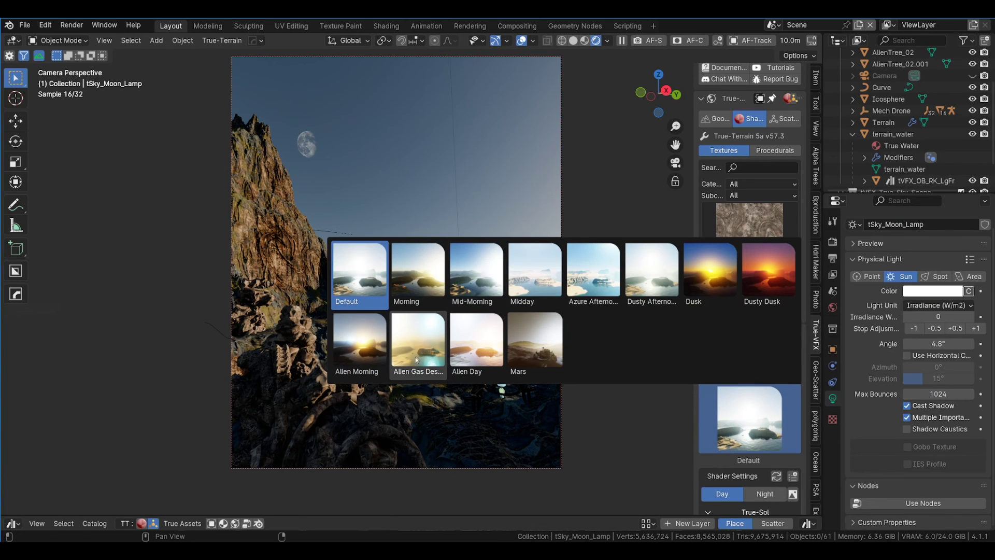
click(362, 349)
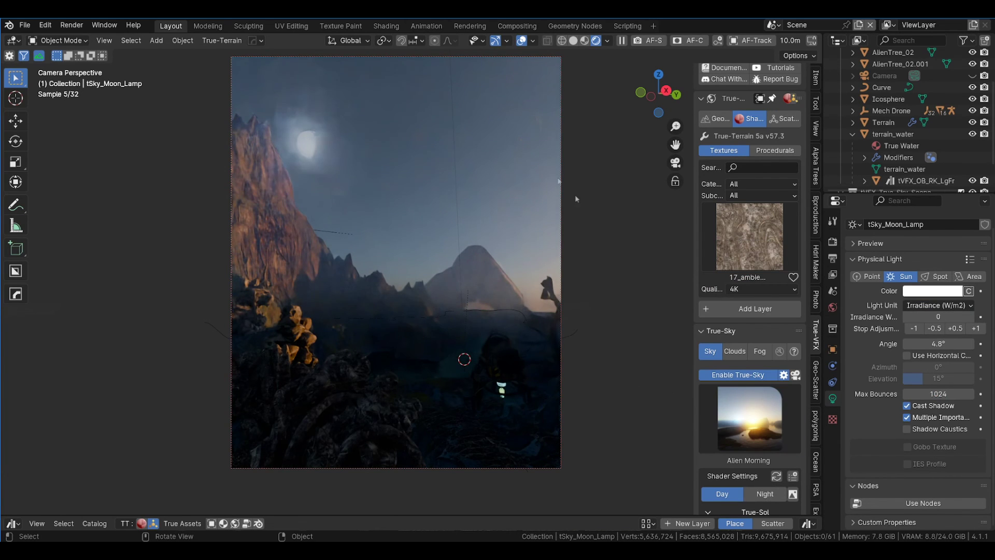
Step: Set the True-Sol sun's rotation to 319° and its height to 6.1° so it shines behind the large rock formation
scroll(724, 402, down, 3)
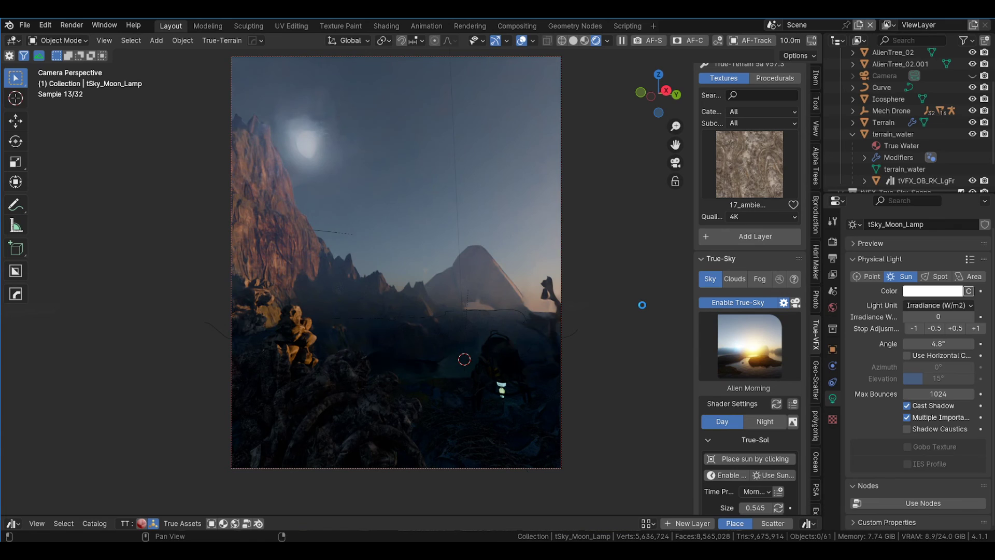
scroll(766, 299, down, 10)
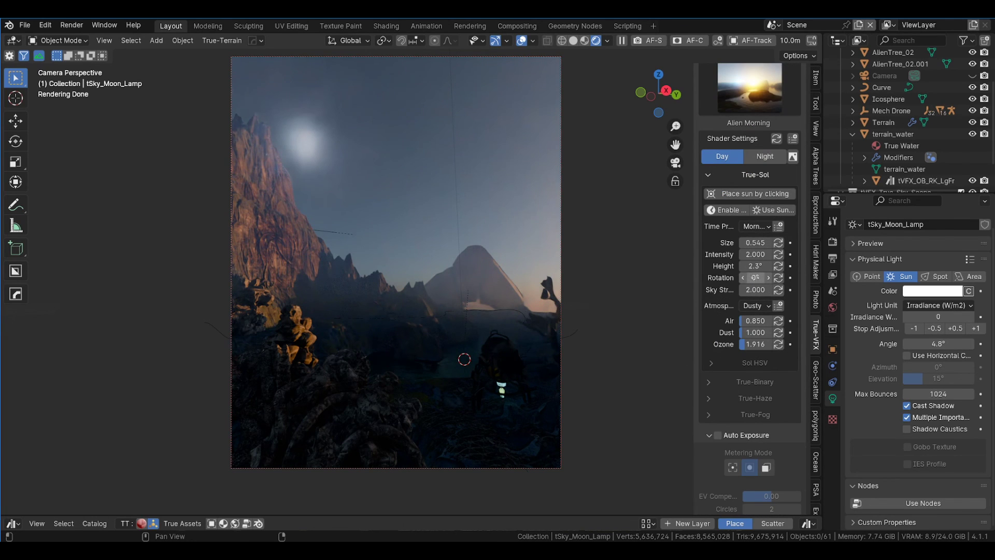
drag(793, 281, 404, 227)
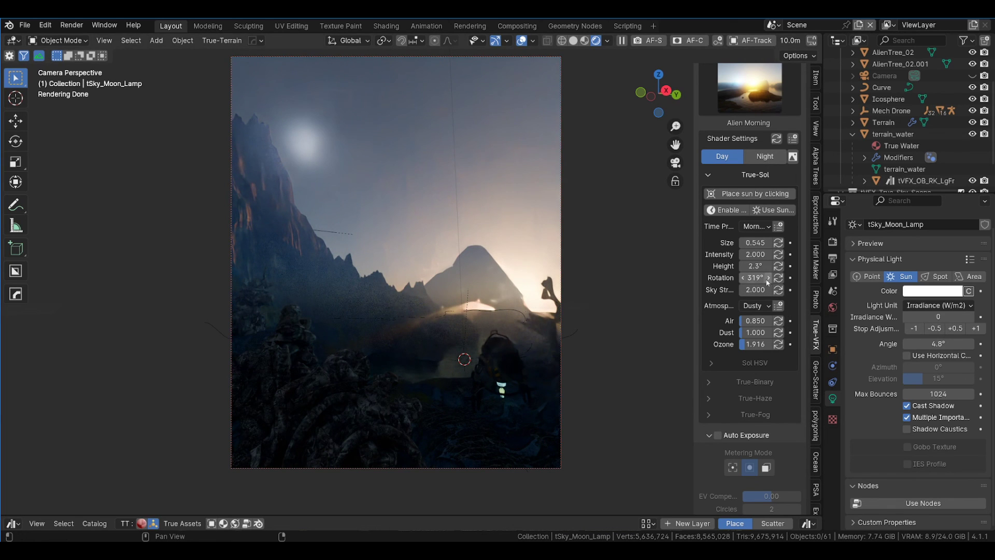
drag(763, 271, 774, 273)
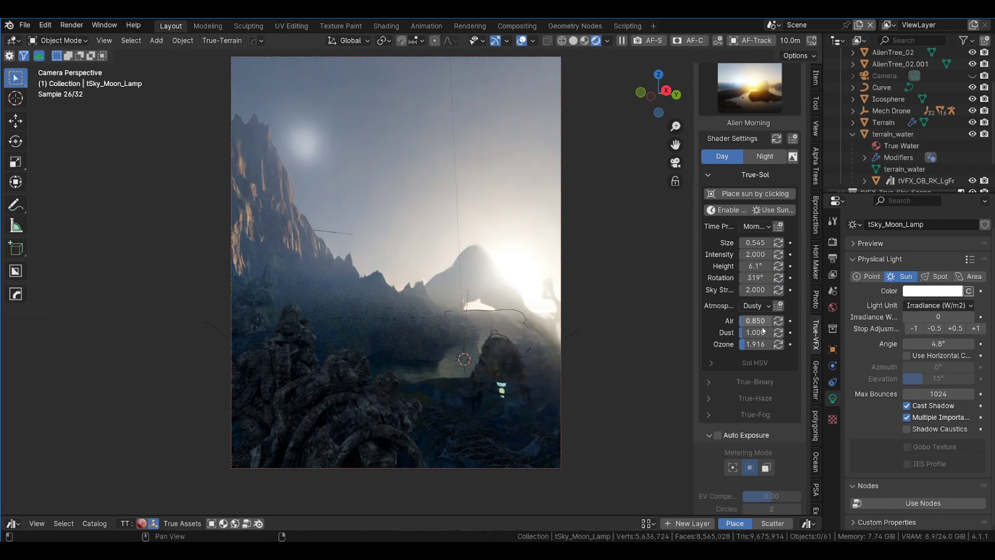
Step: Set the True-Binary sun's height to 9.1° and turn its rotation to redirect its blue light across the scene
click(712, 387)
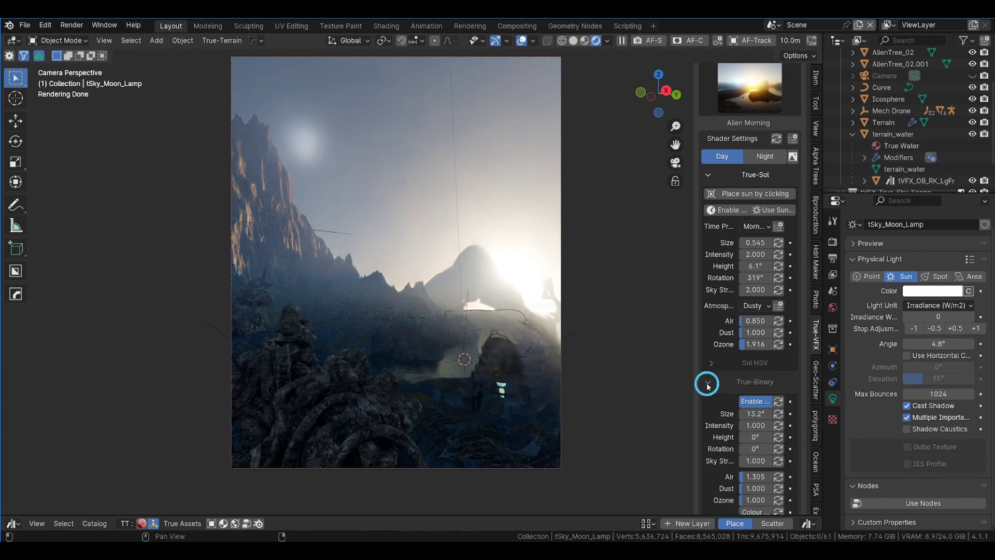
scroll(713, 386, down, 4)
drag(756, 376, 258, 415)
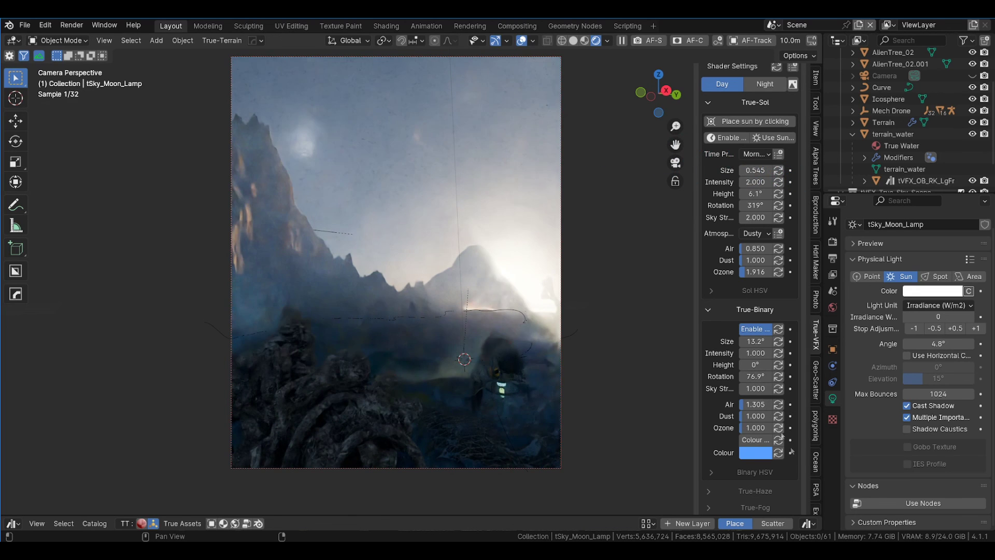
mouse_move(801, 369)
mouse_down()
mouse_move(817, 369)
mouse_move(796, 369)
mouse_up()
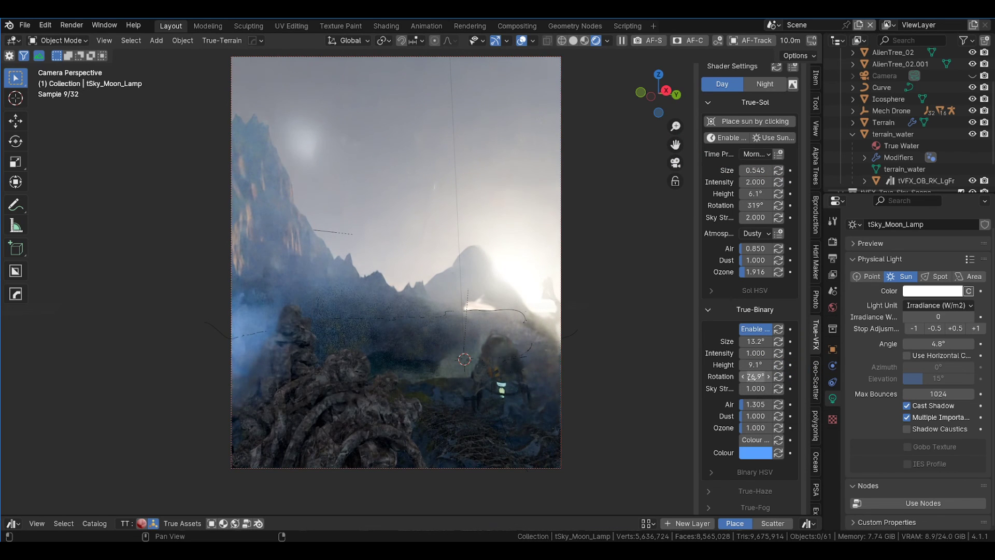
drag(751, 376, 186, 206)
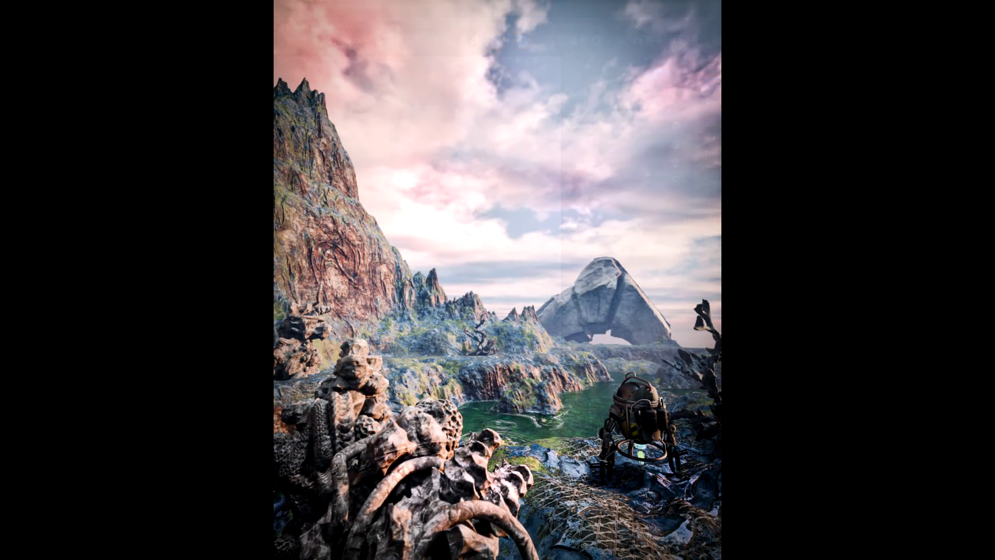